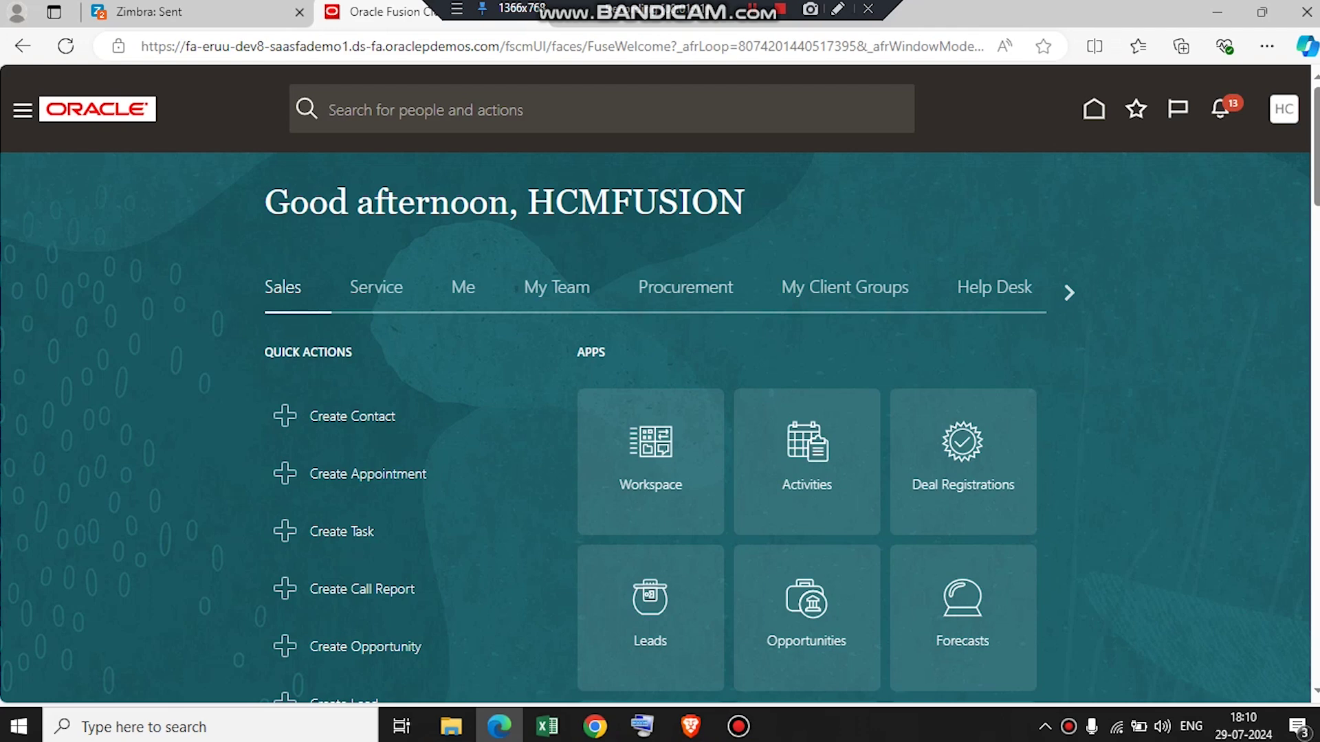
Open Person Management from the My Client Groups area of the home page.
left_click(1069, 292)
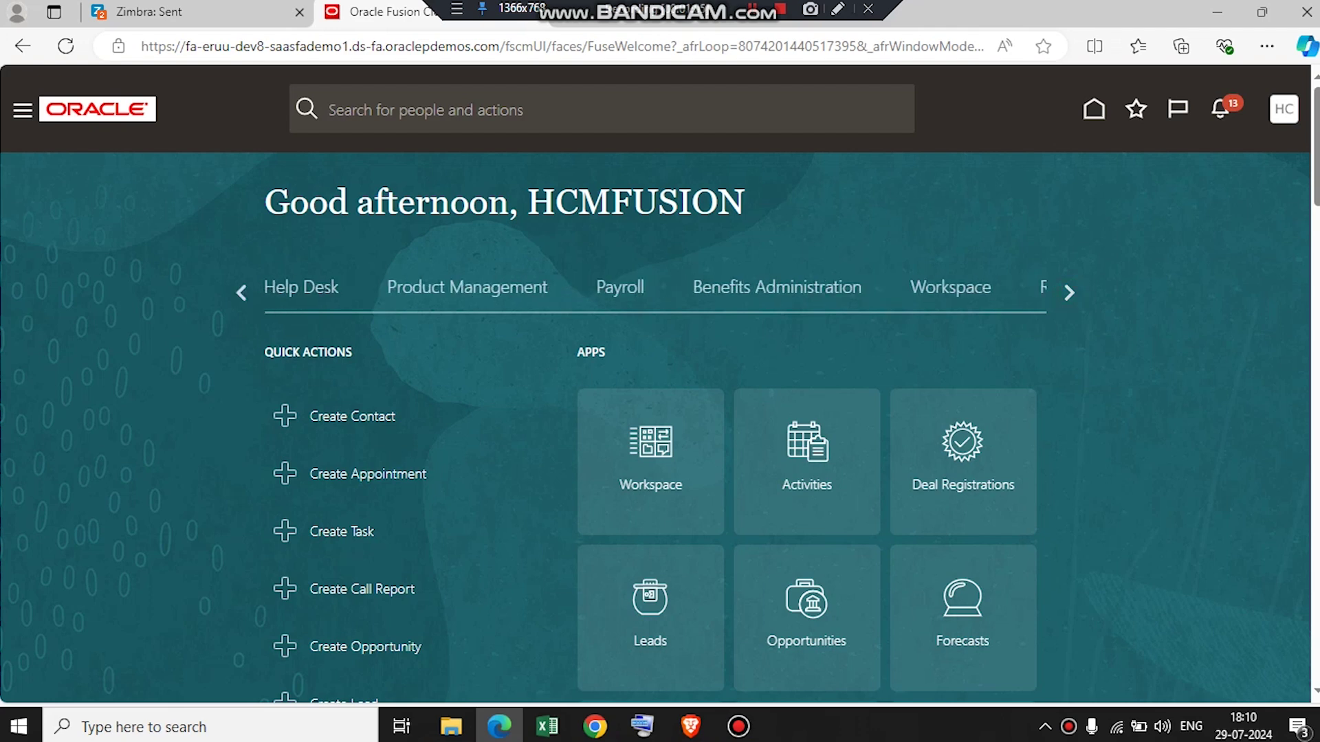
left_click(242, 292)
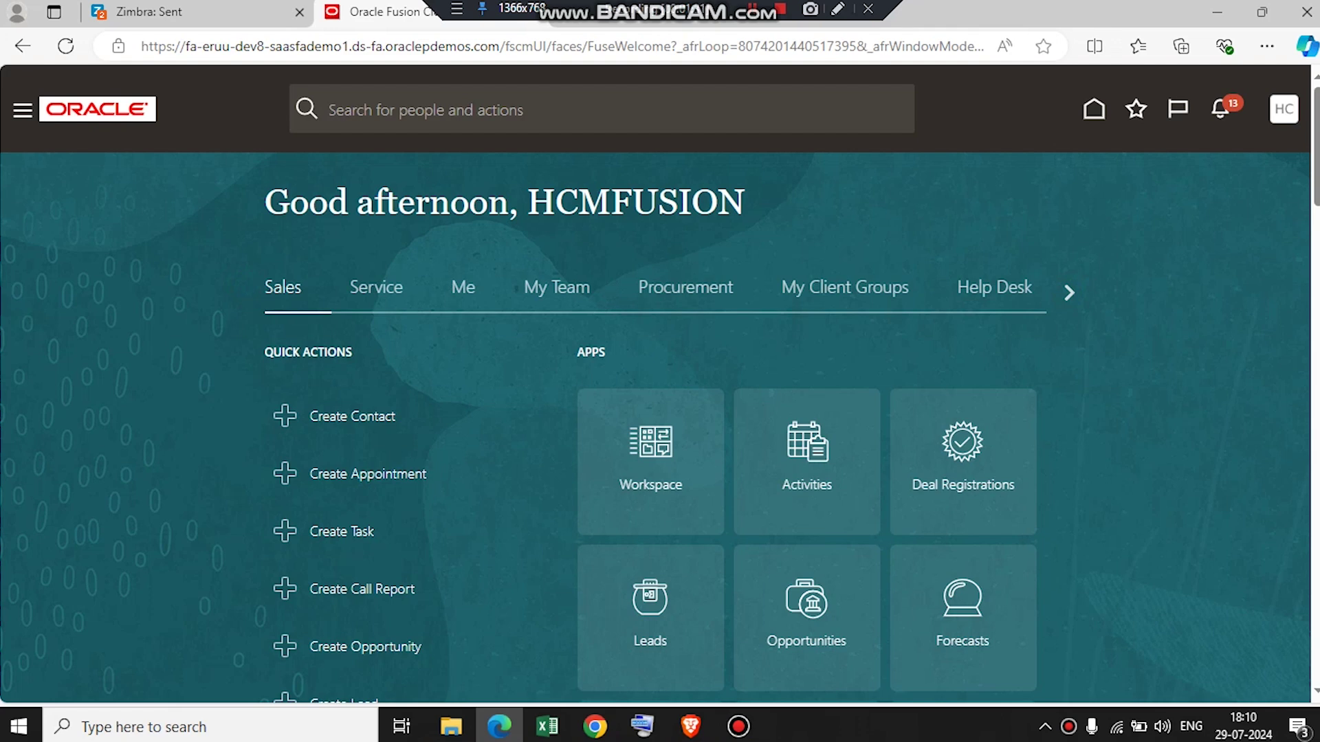
left_click(834, 289)
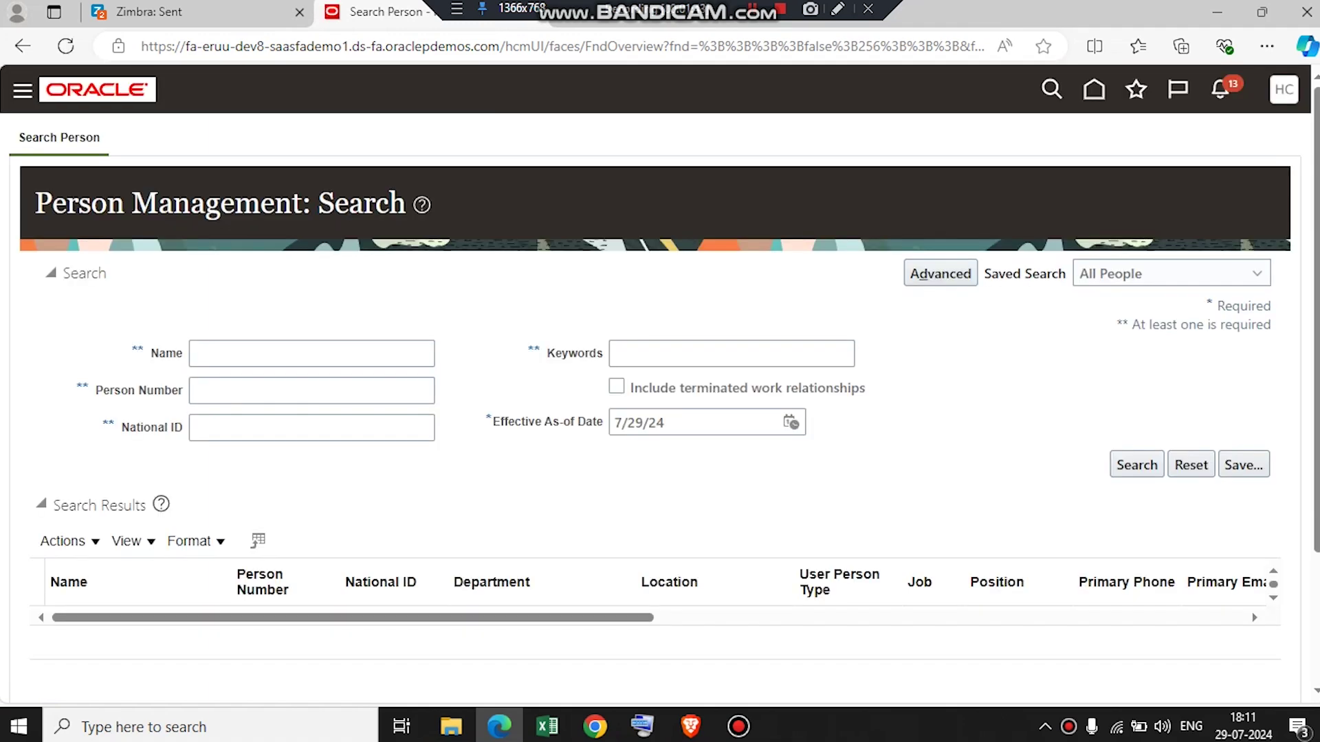
Run an advanced person search for the QUINTILES Finance department and open the first employee in the results.
left_click(940, 273)
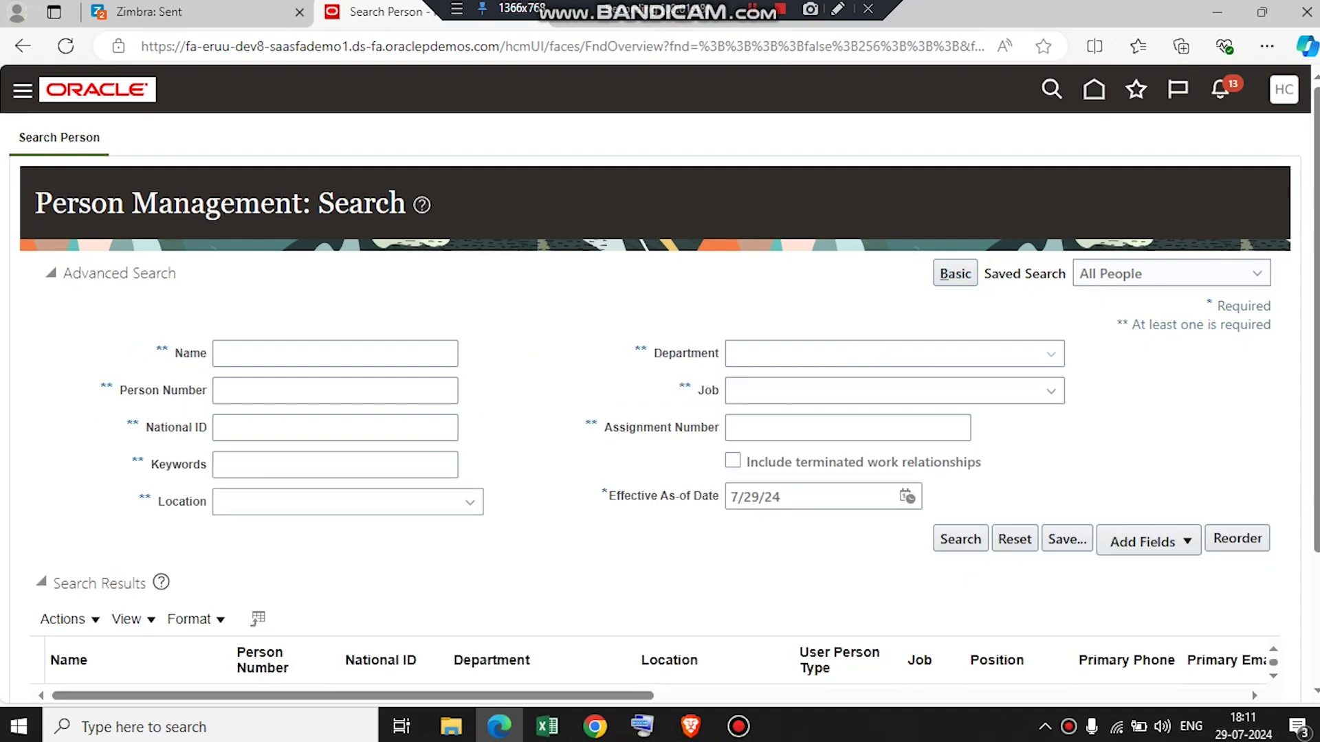
left_click(860, 350)
left_click(818, 451)
key("Return")
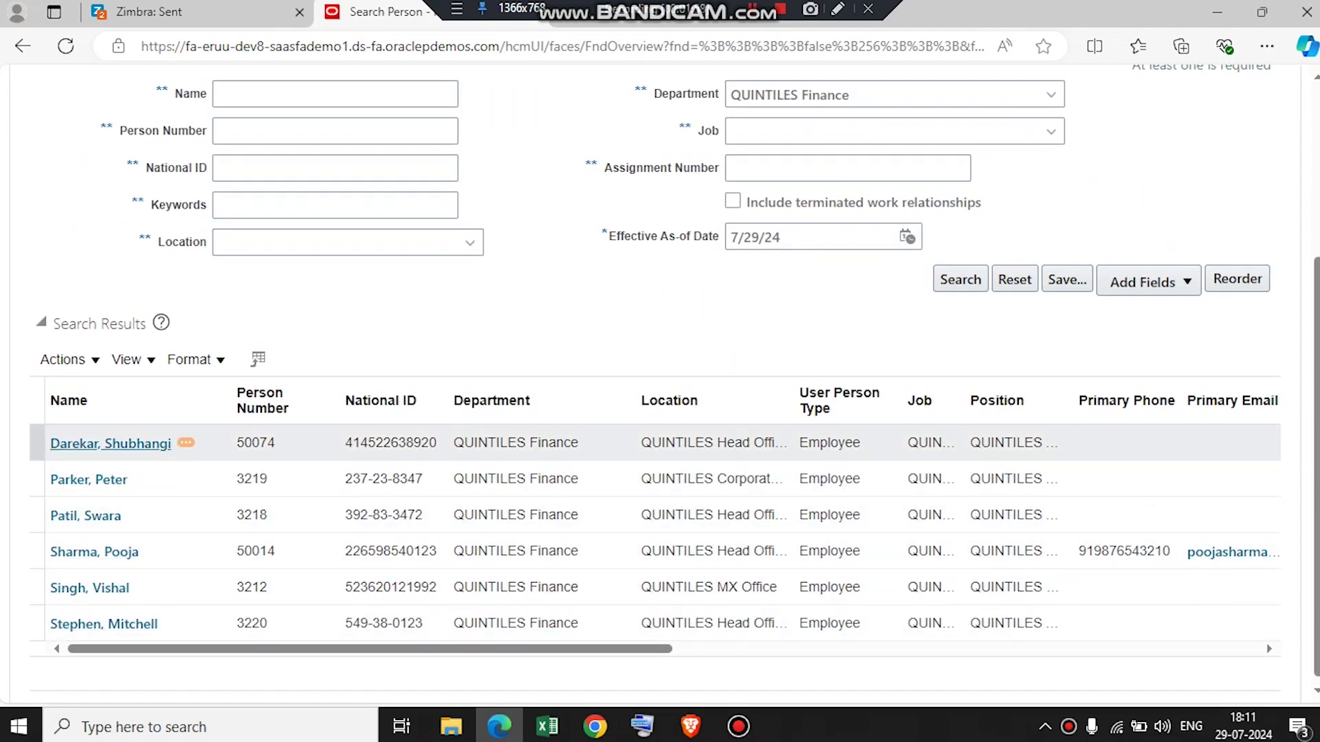
left_click(129, 446)
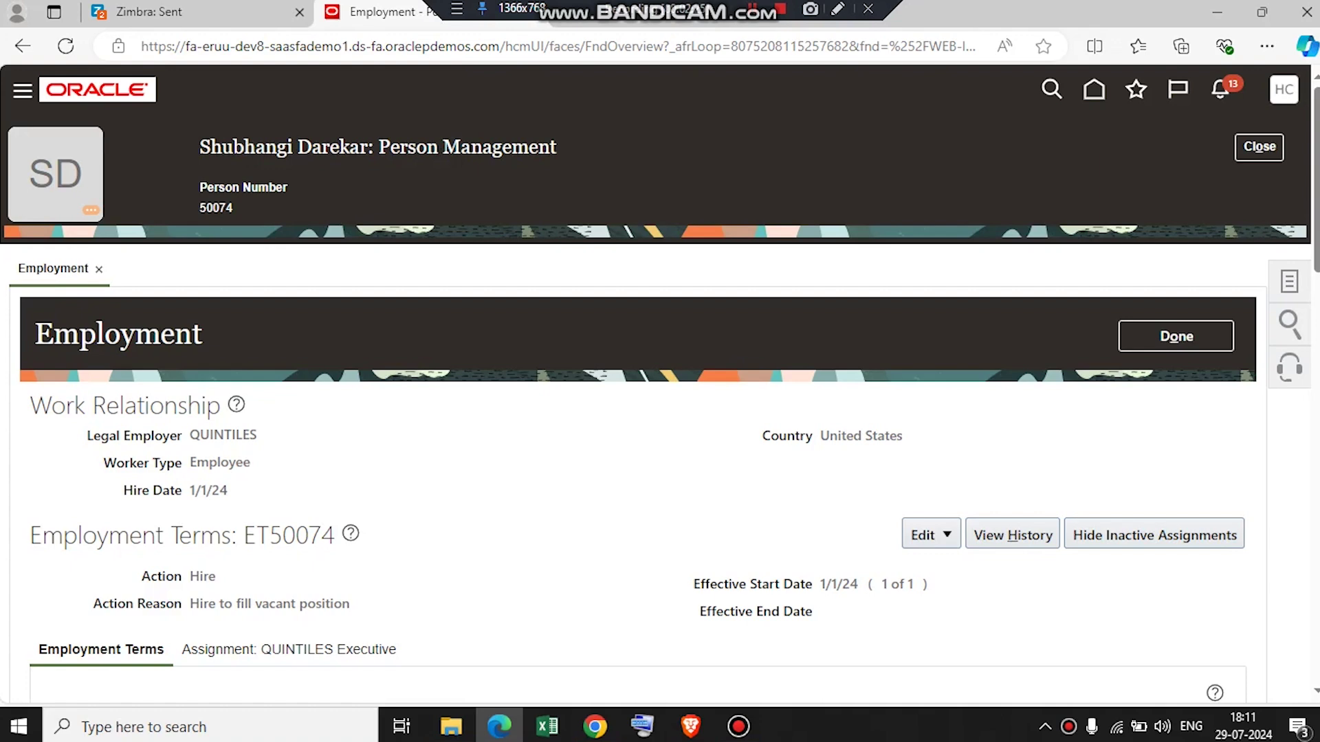
Check the legal employer, worker type and hire date in the employee's work relationship.
double_click(223, 434)
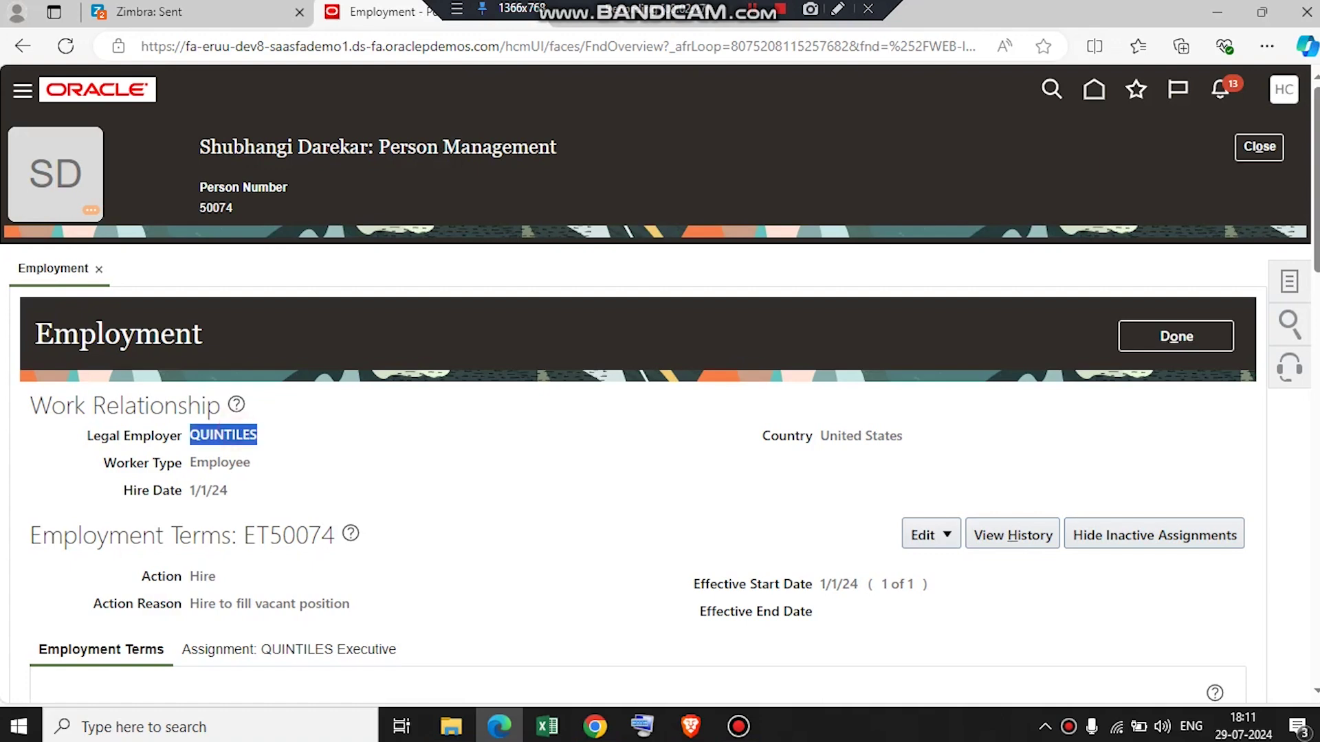
double_click(220, 462)
left_click(208, 490)
double_click(208, 490)
left_click(598, 522)
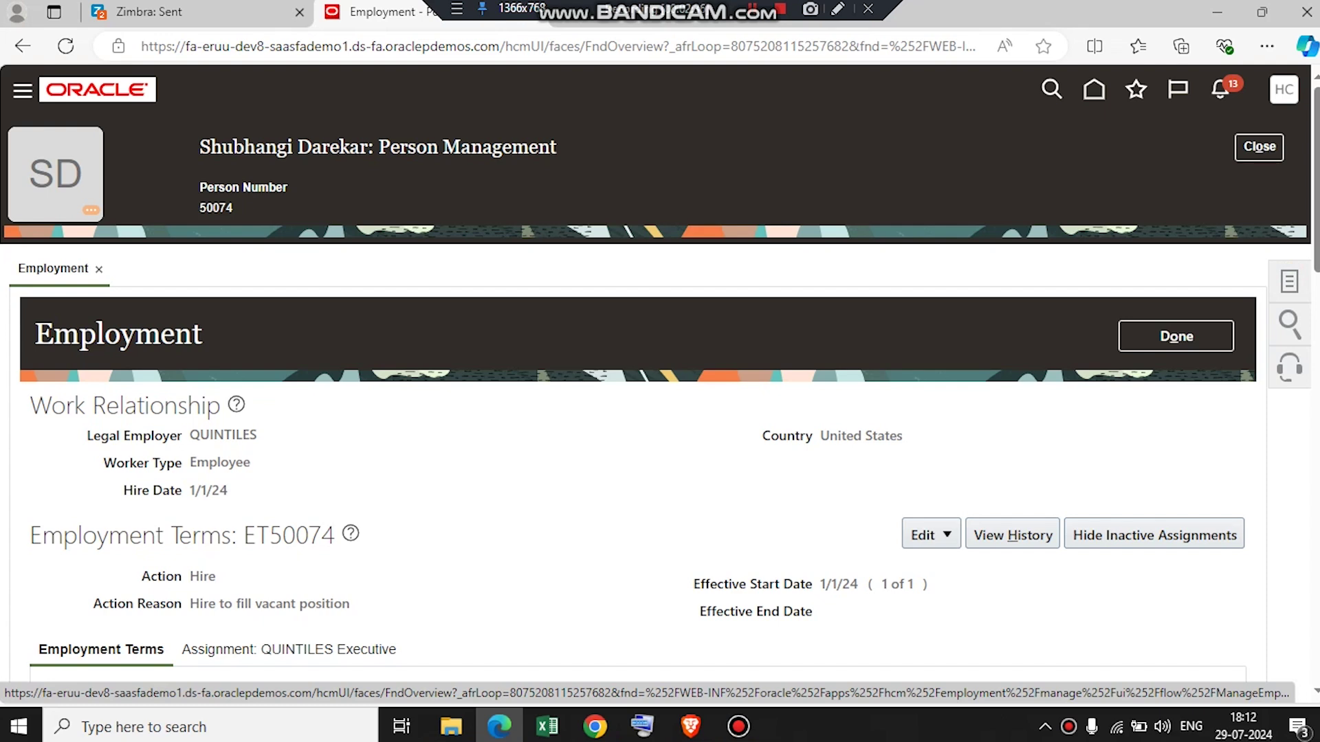
Open the employee's absence records and look over the existing absences and plan participation.
left_click(1289, 281)
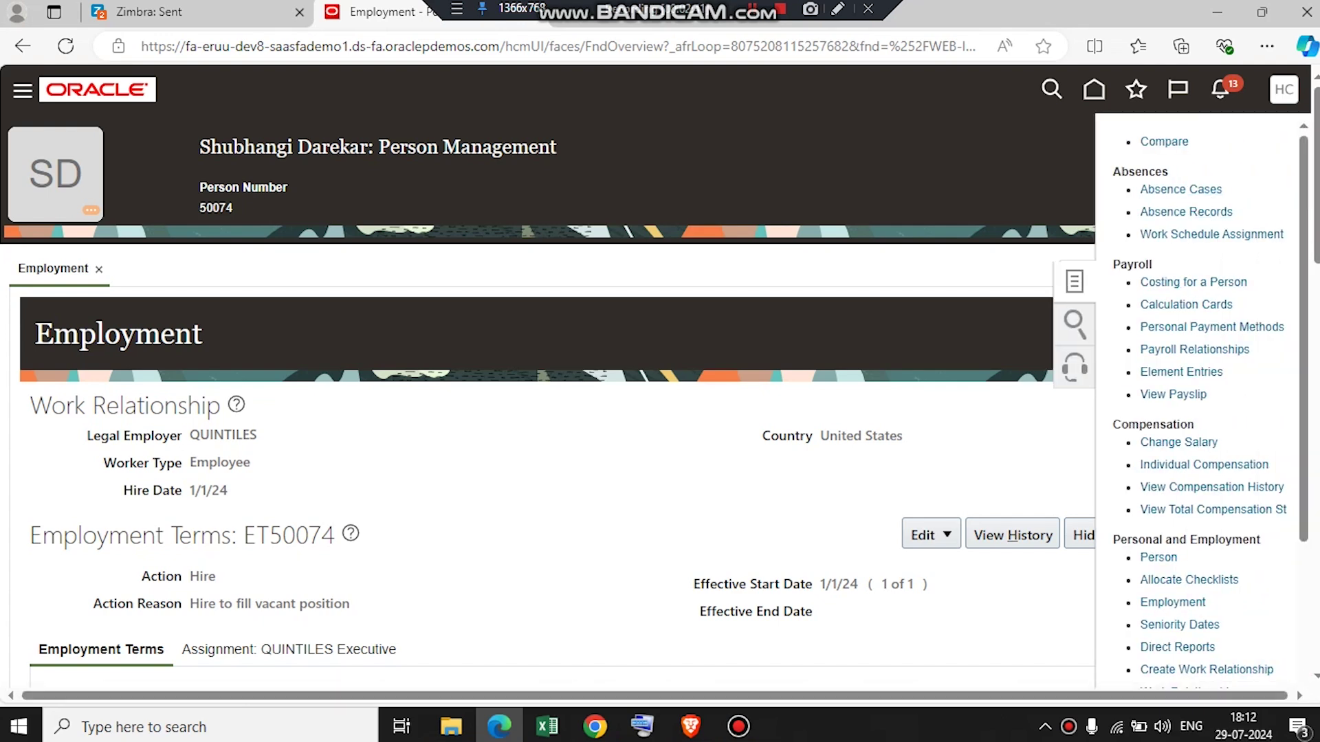
left_click(1171, 213)
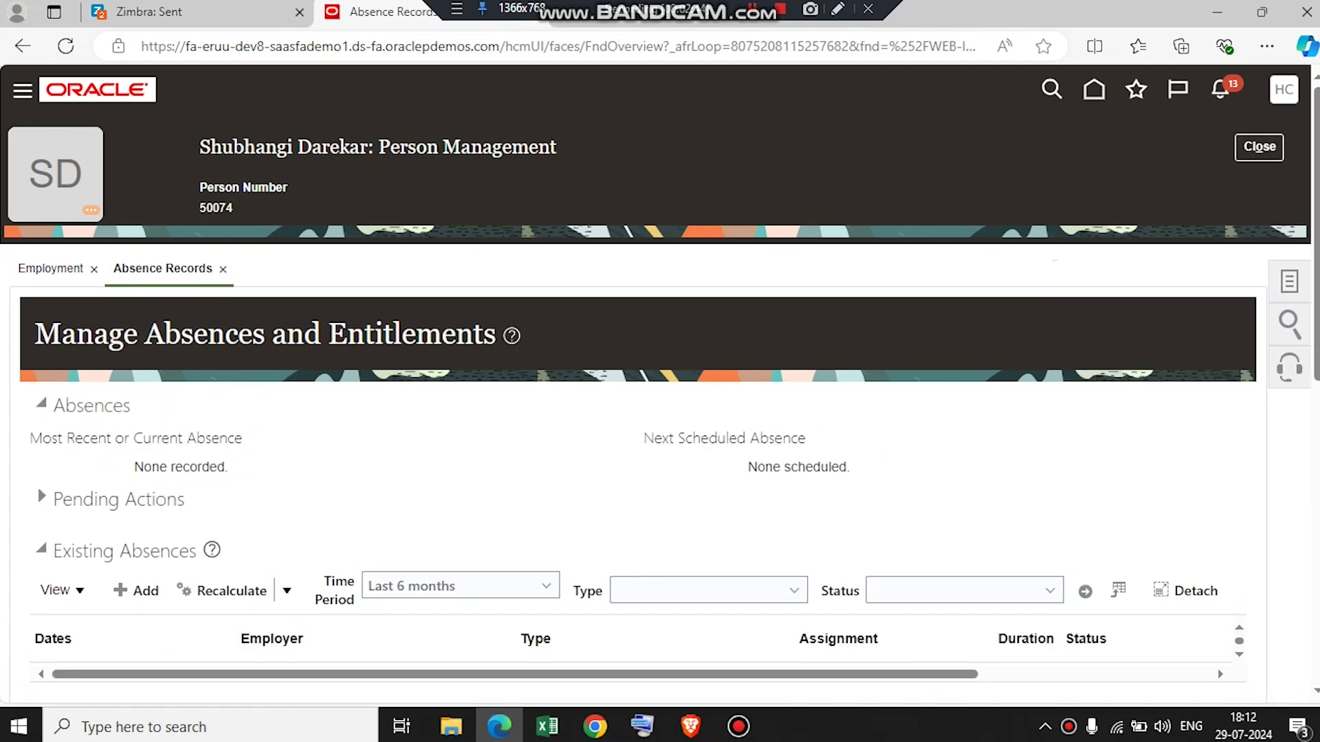
scroll(660, 385, "down", 2)
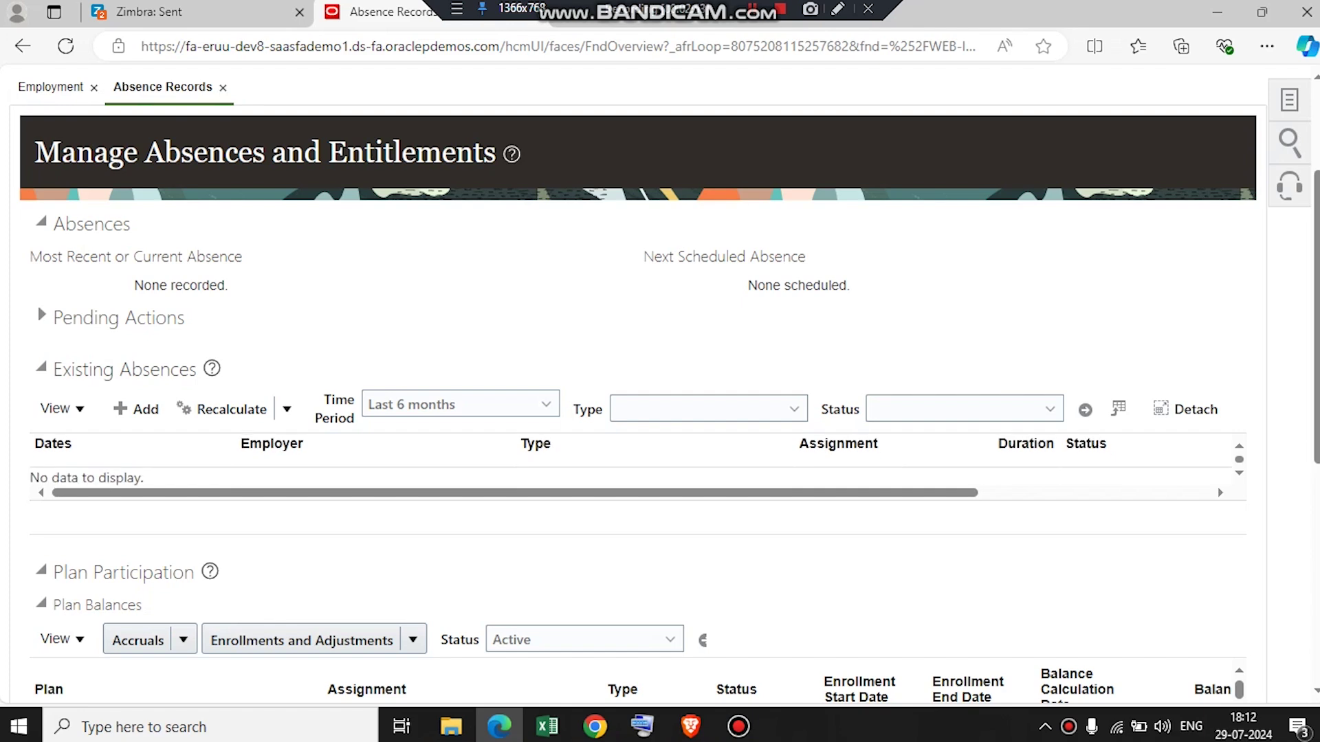
scroll(660, 384, "down", 5)
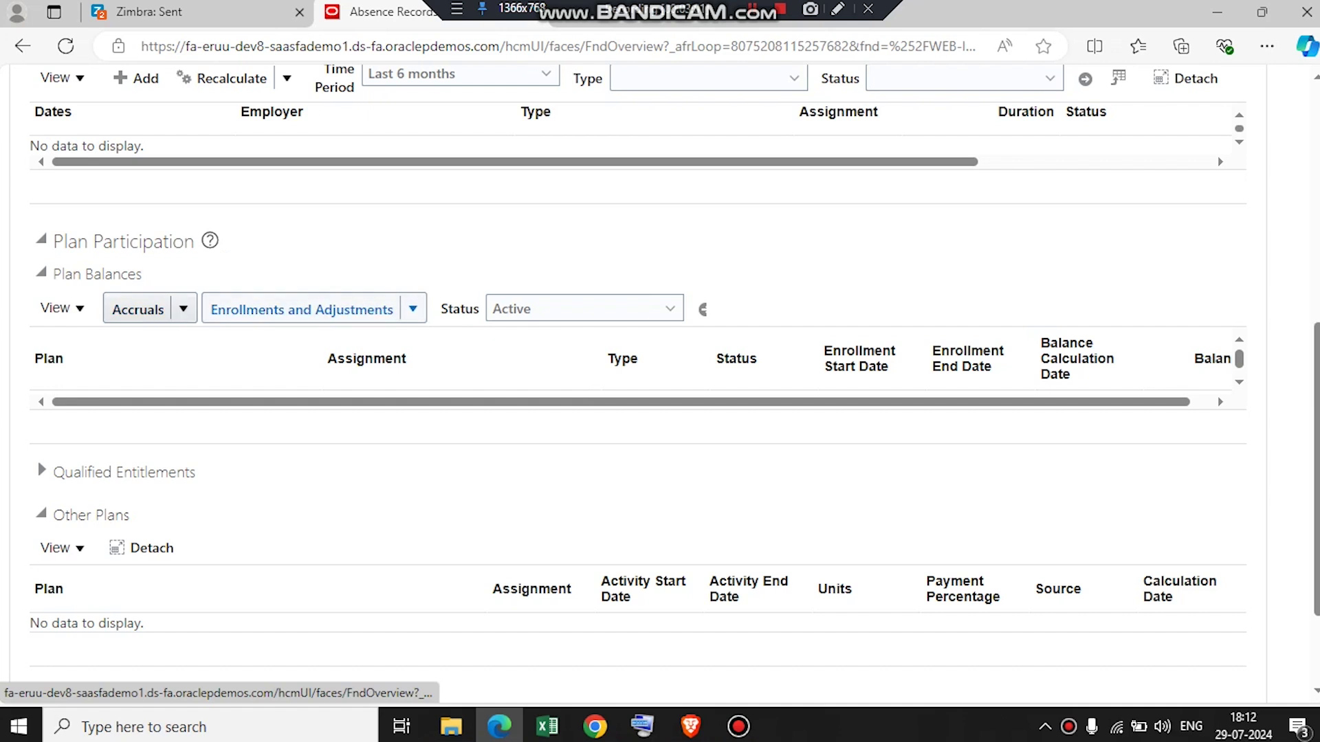
Enroll the employee in the Quintiles Casual Leave plan with a start date of 1/1/24.
left_click(413, 309)
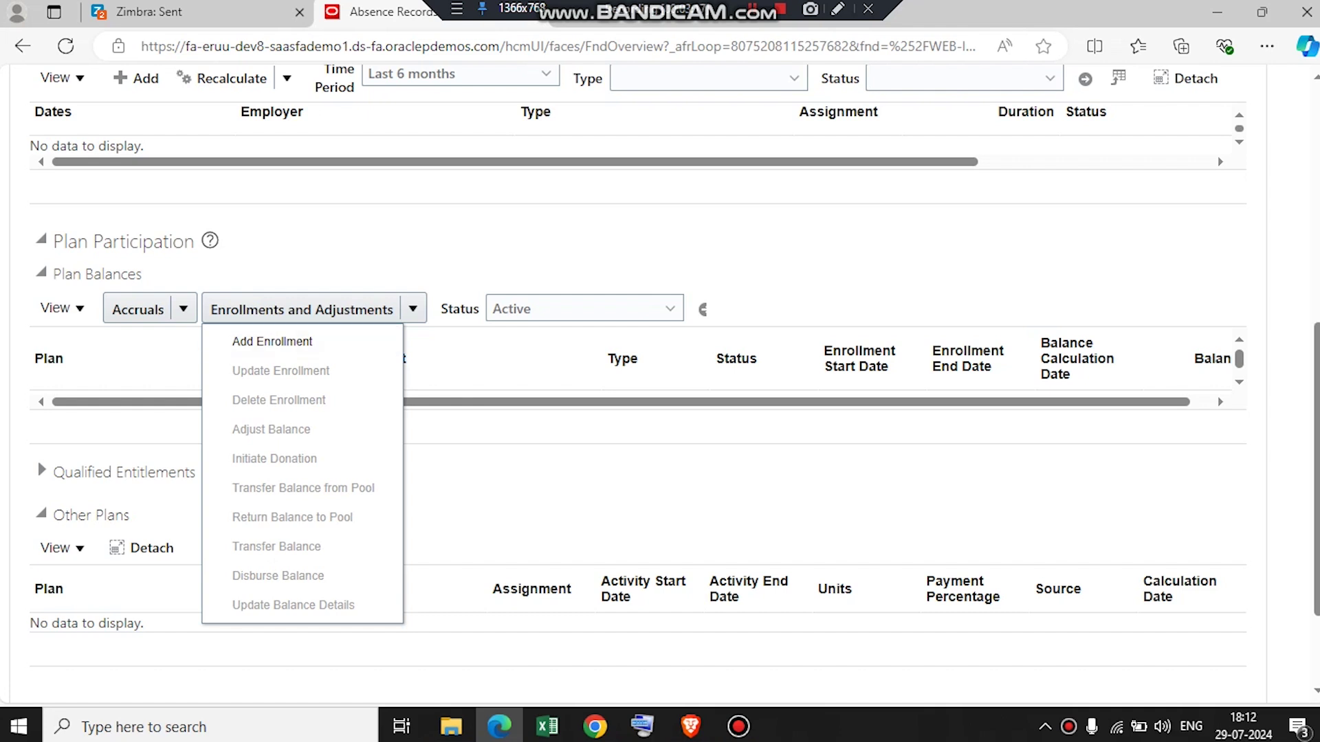
left_click(328, 347)
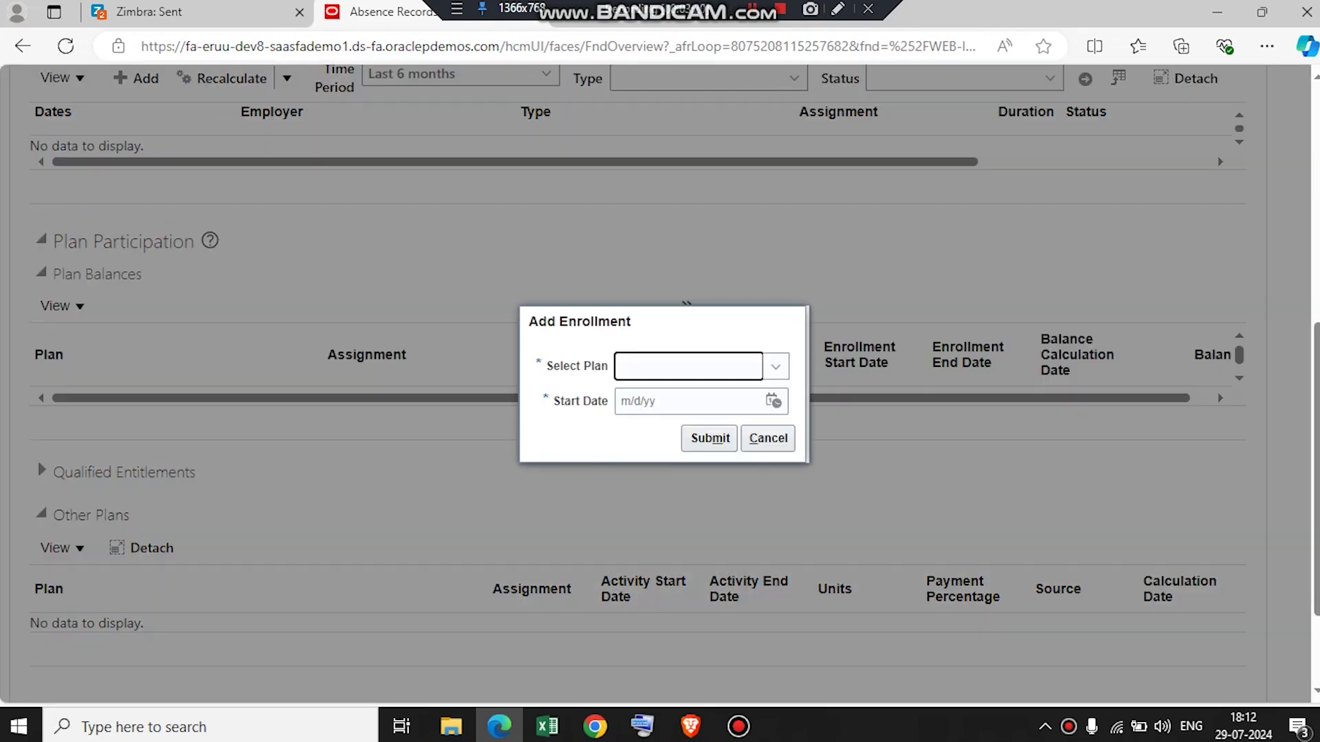
left_click(738, 367)
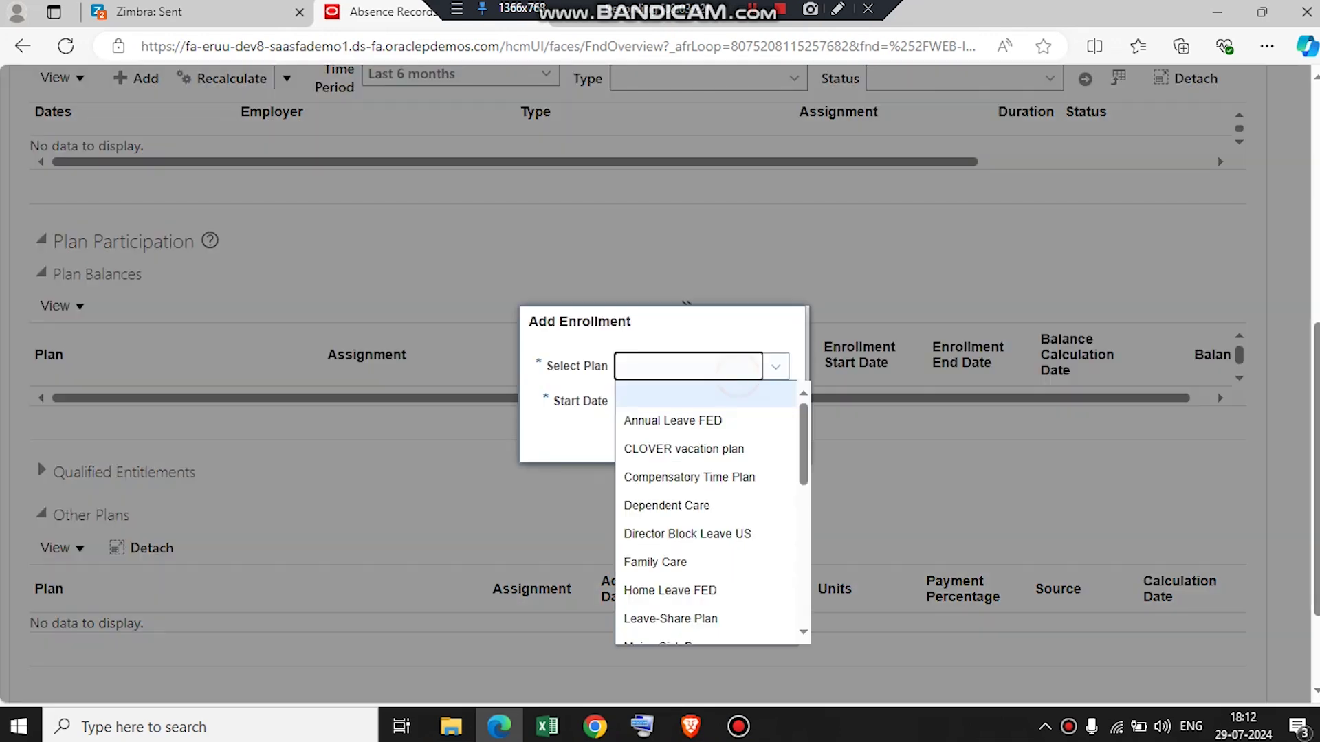
scroll(687, 505, "down", 3)
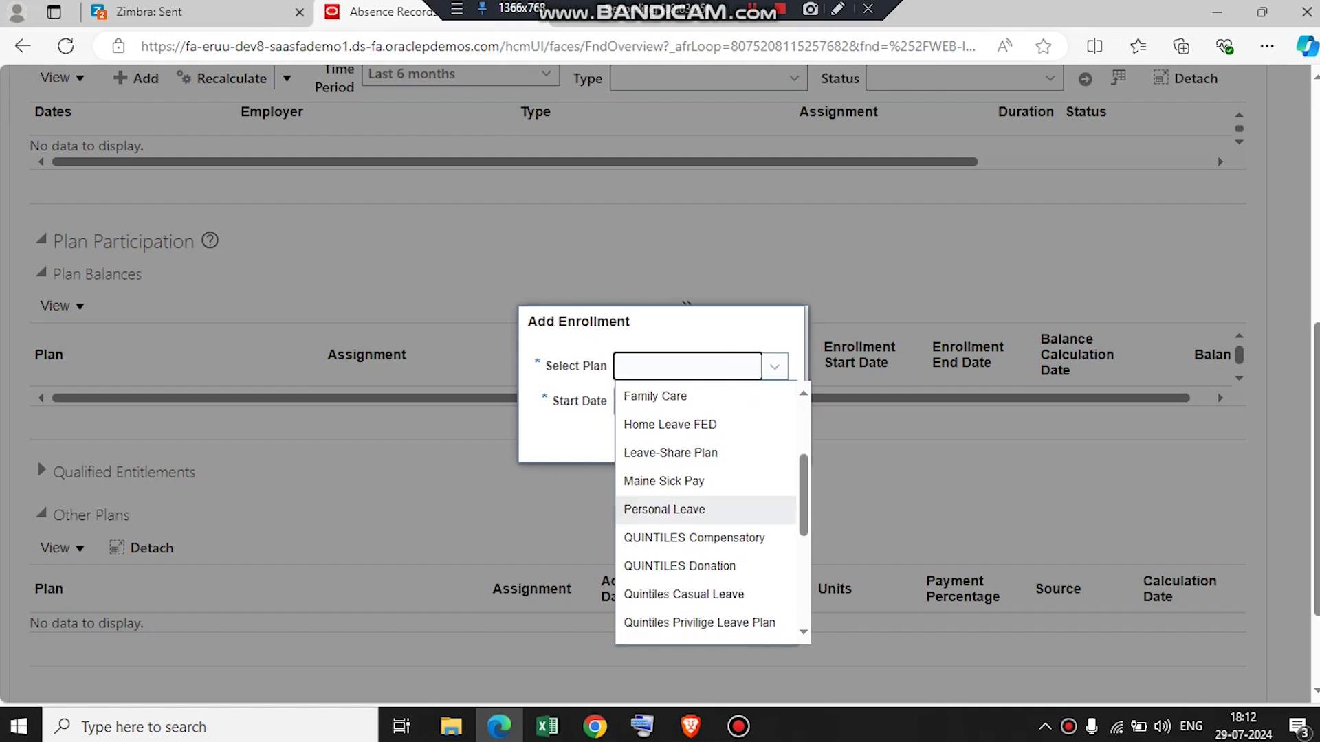
scroll(708, 515, "down", 1)
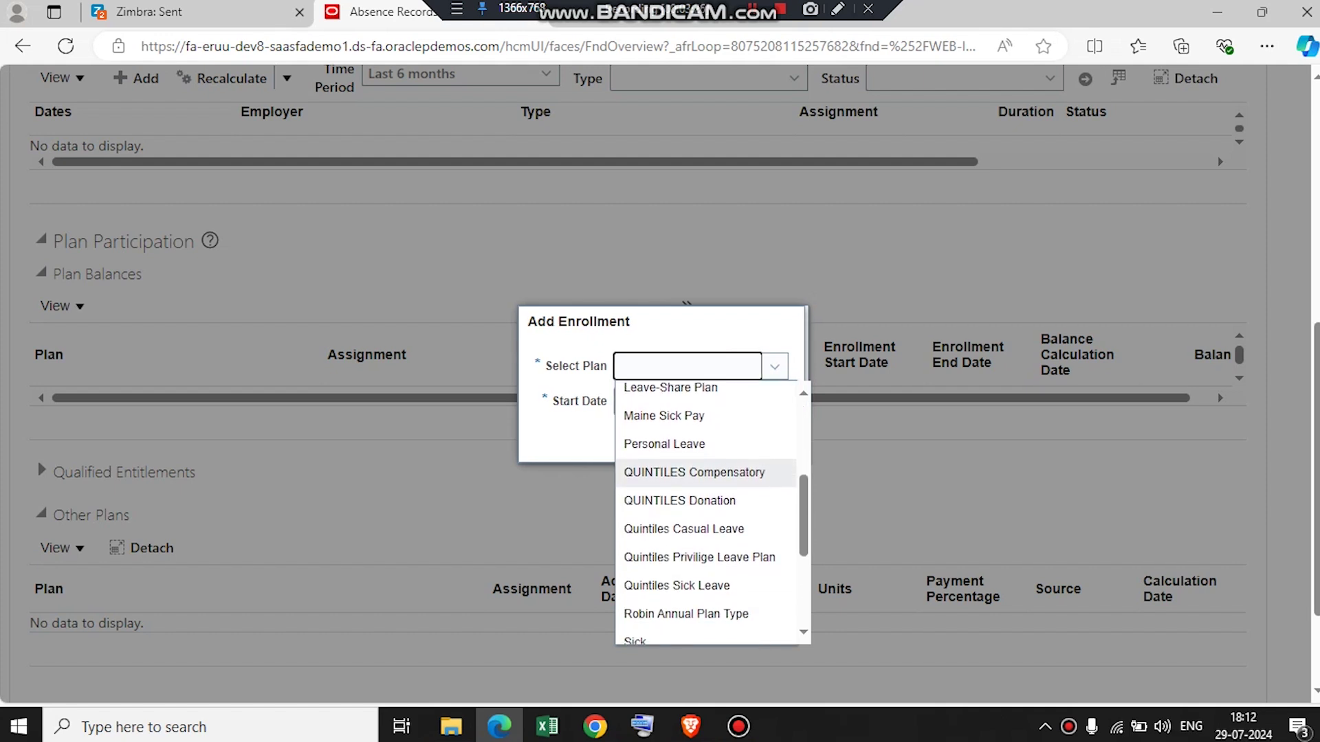
left_click(674, 527)
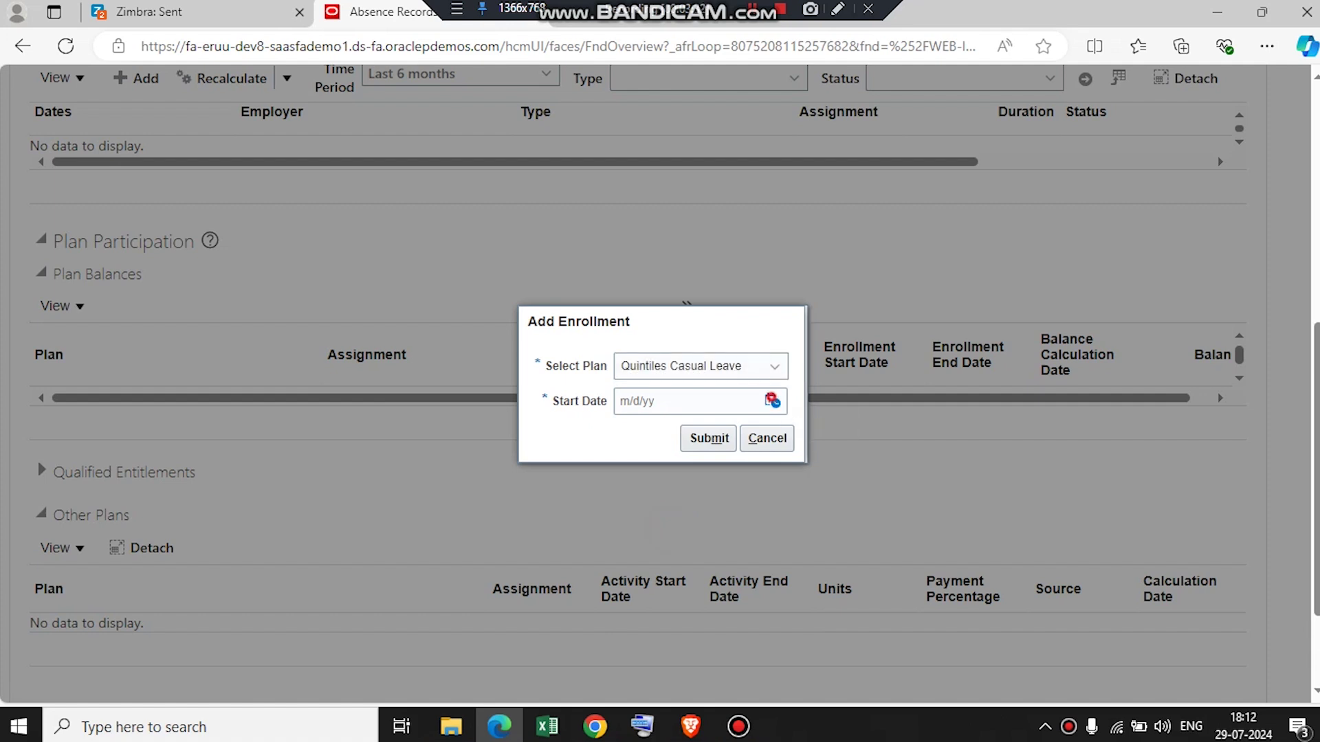
left_click(771, 400)
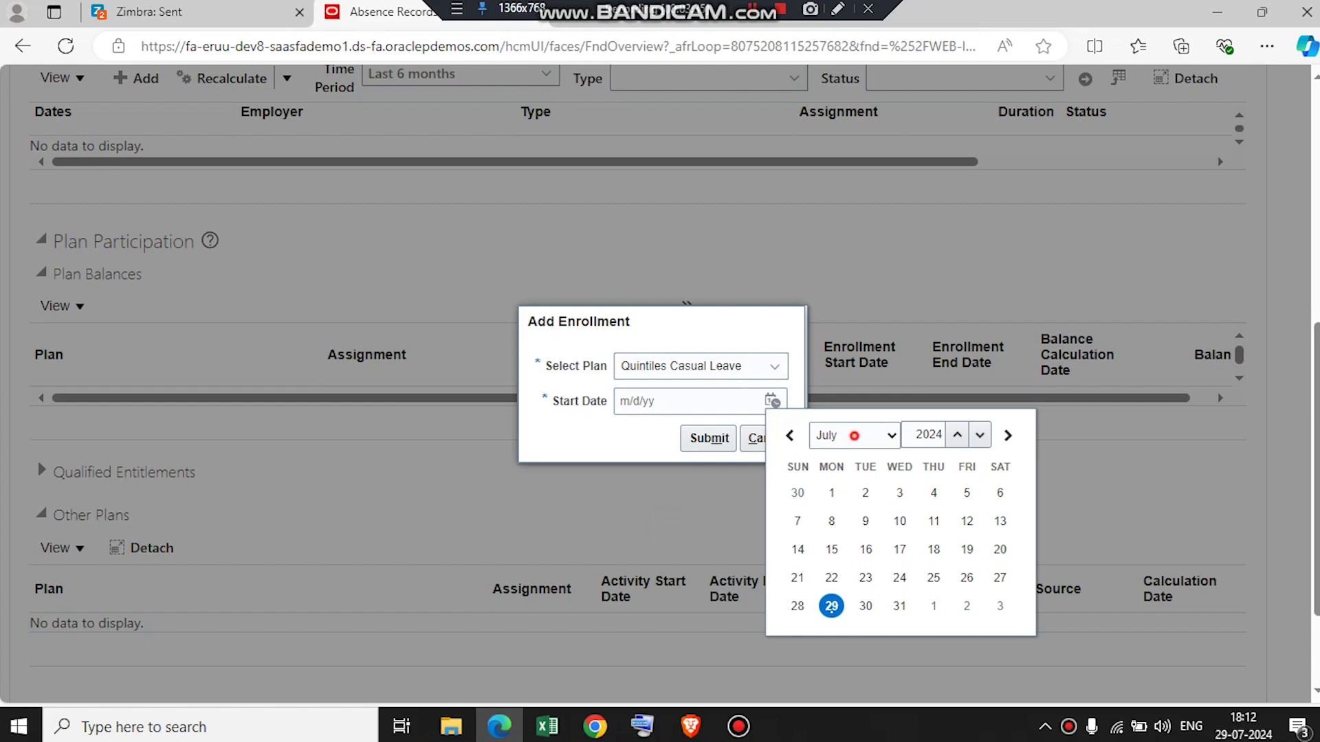
left_click(854, 436)
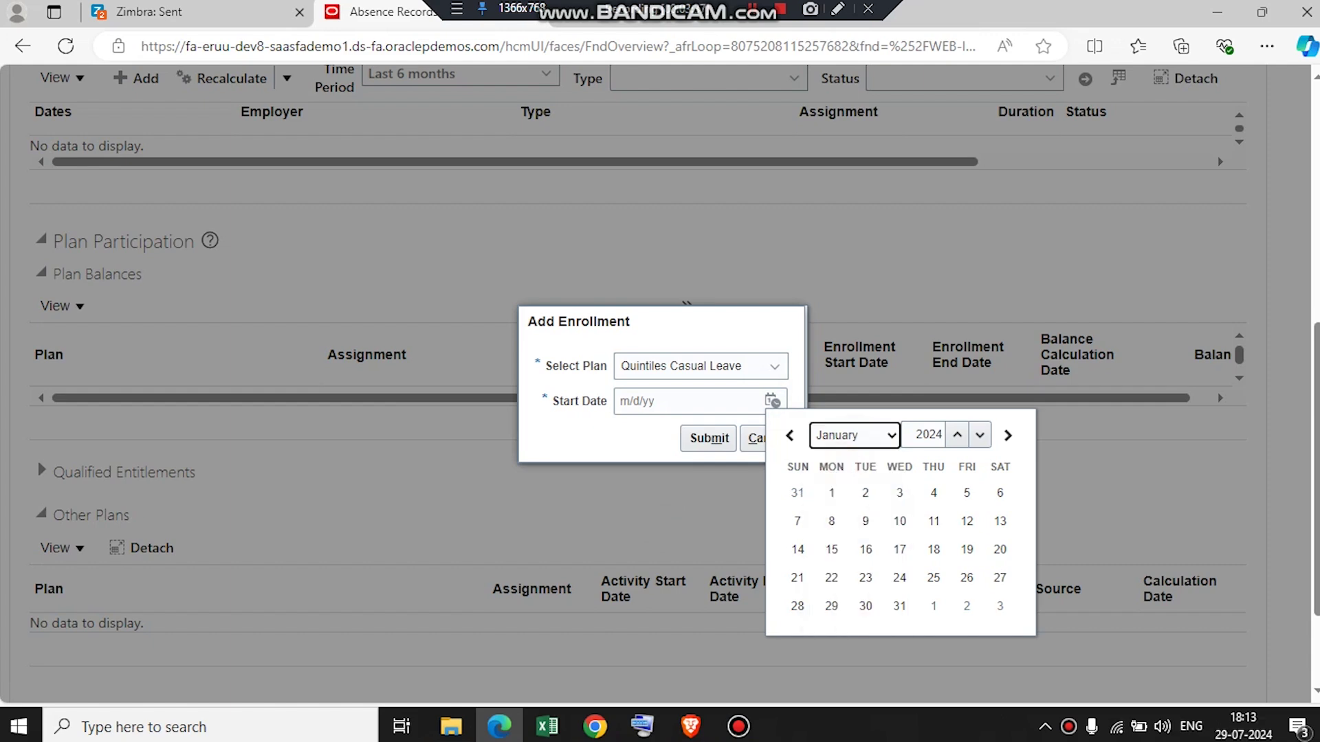
left_click(831, 492)
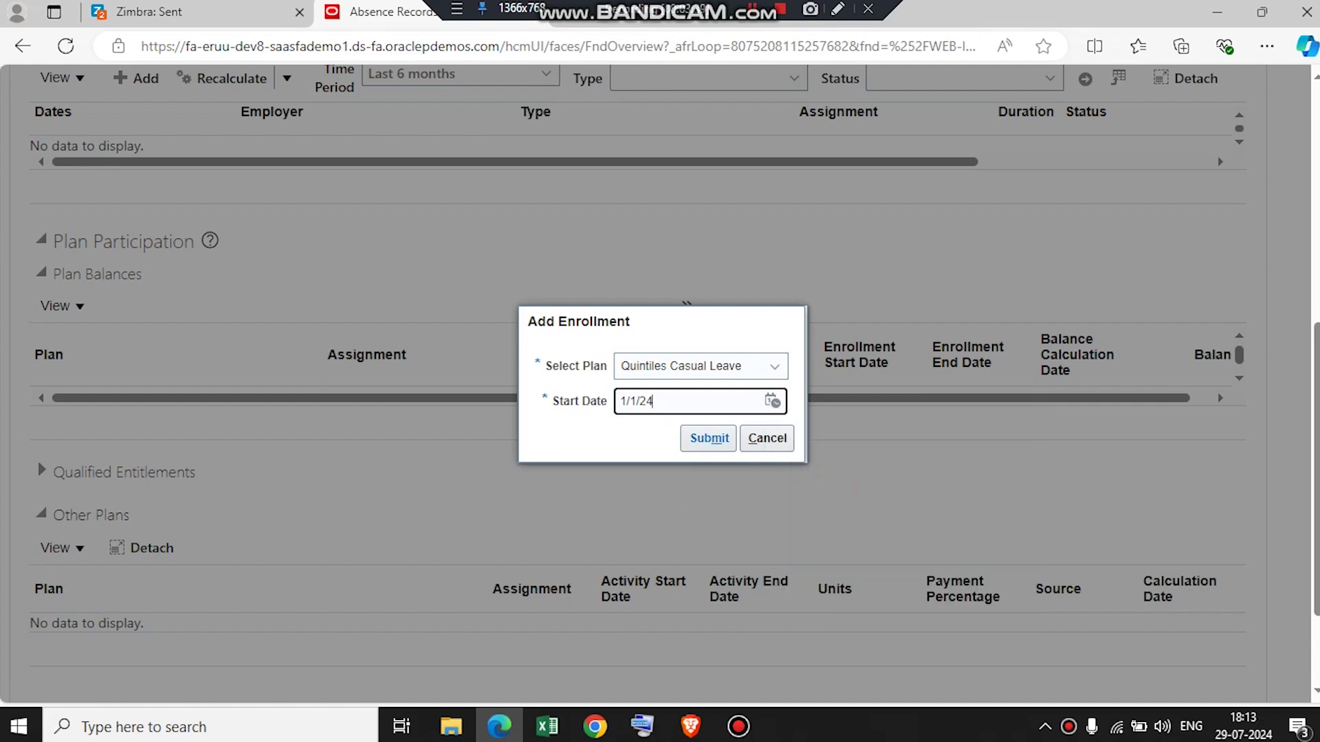
left_click(709, 438)
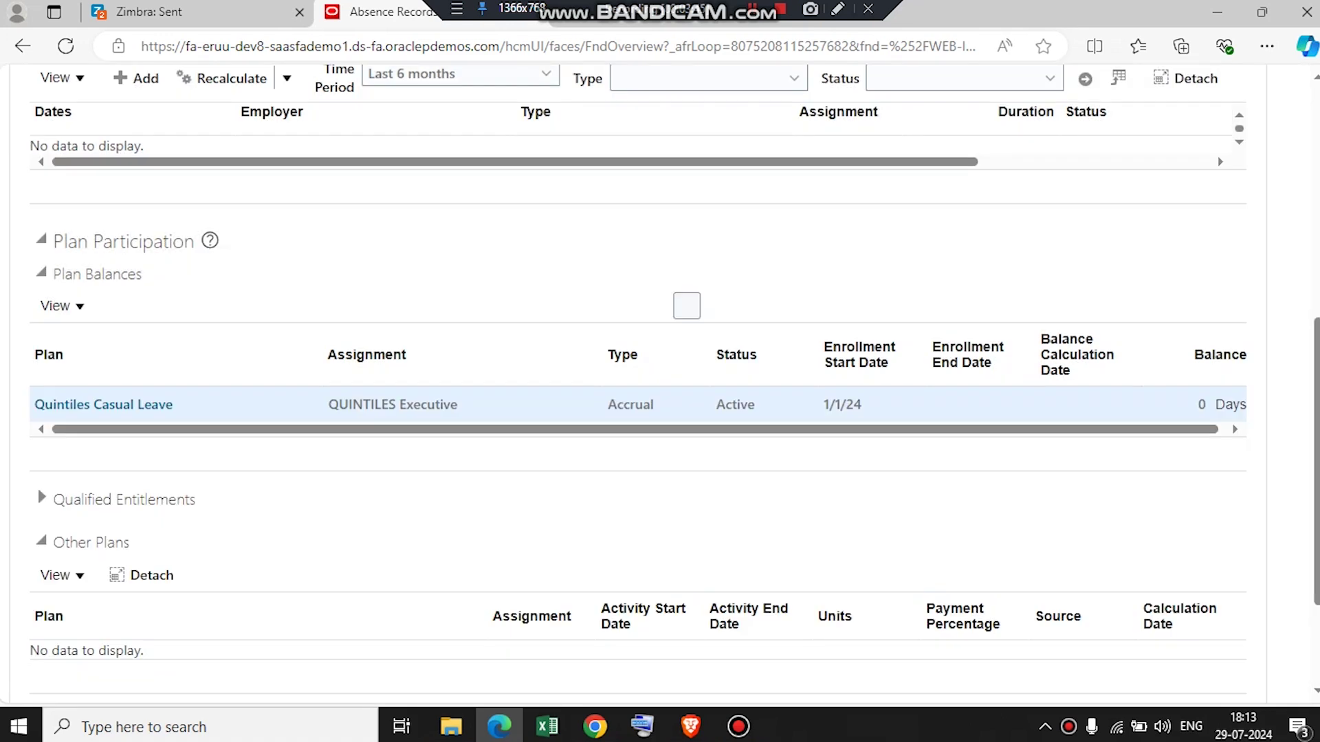
Add an enrollment in the Quintiles Privilige Leave Plan with a start date of 1/1/24.
left_click(687, 305)
left_click(317, 338)
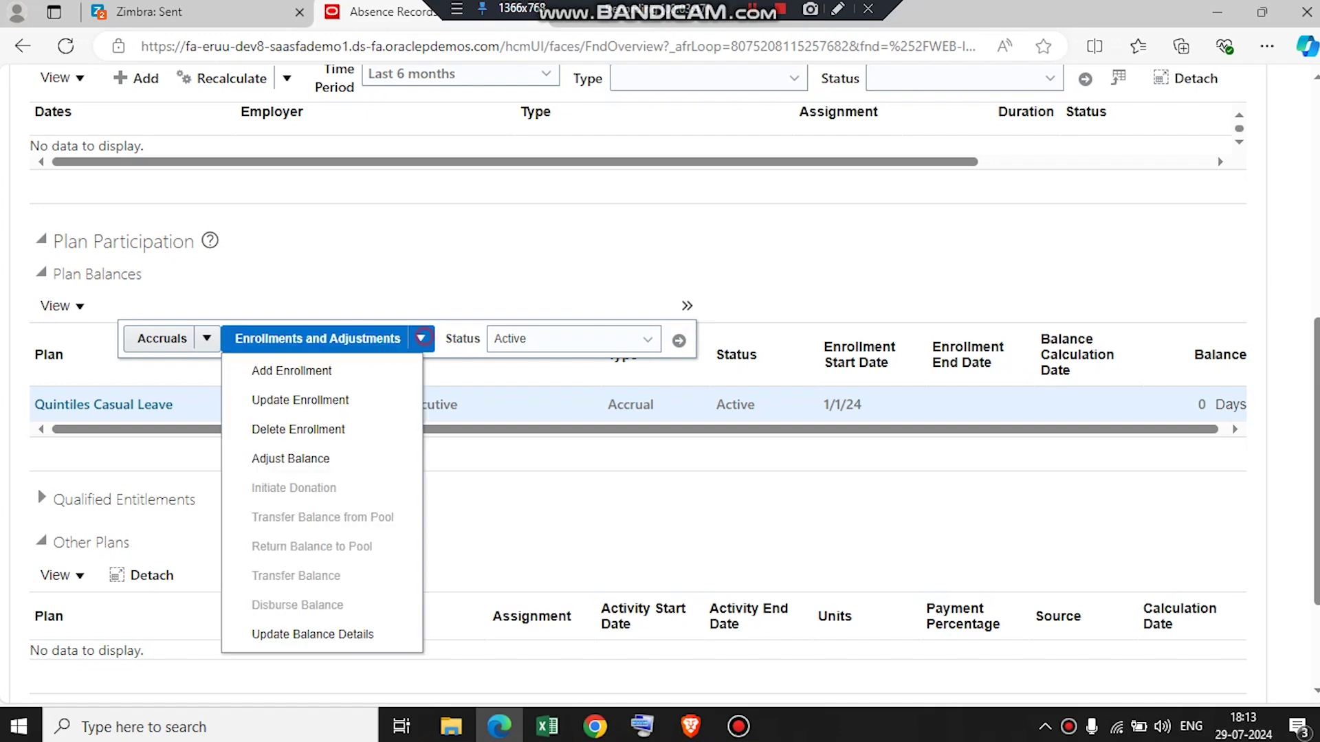
left_click(336, 364)
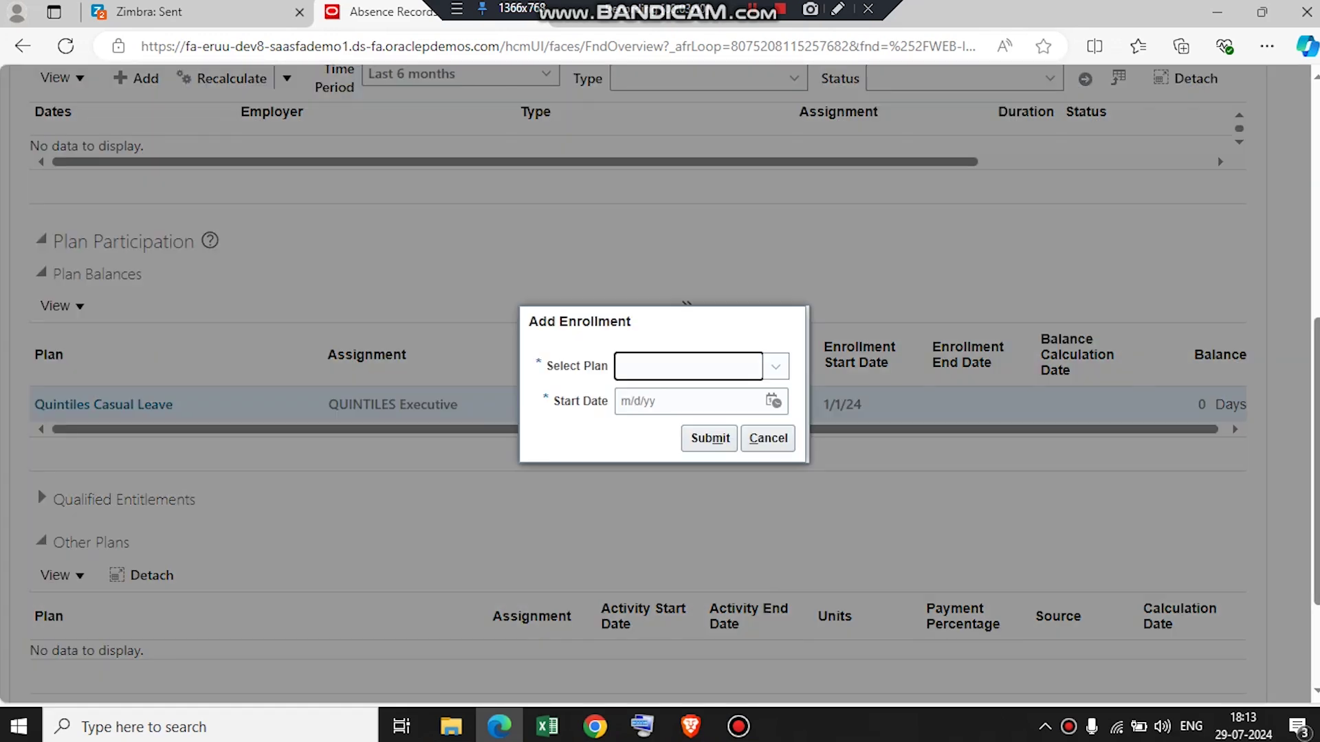
left_click(775, 366)
scroll(708, 512, "down", 2)
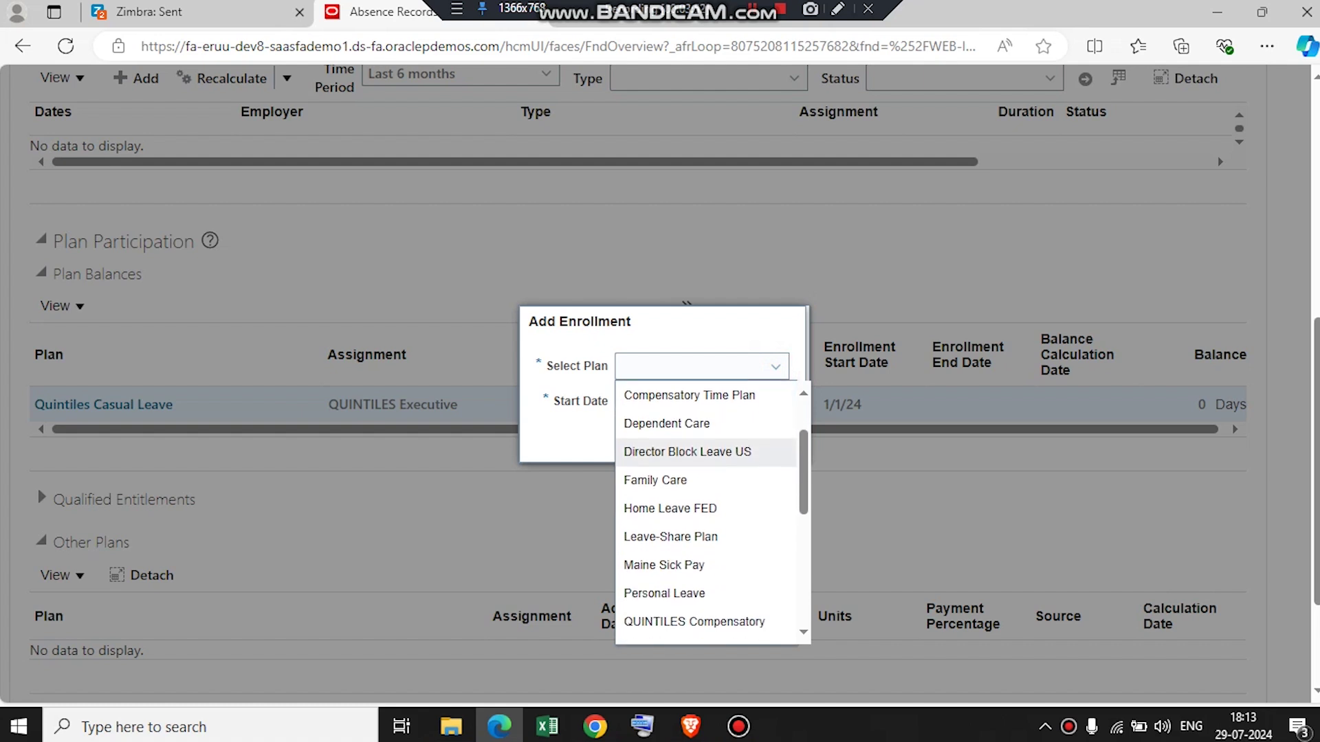
scroll(687, 508, "down", 2)
left_click(681, 534)
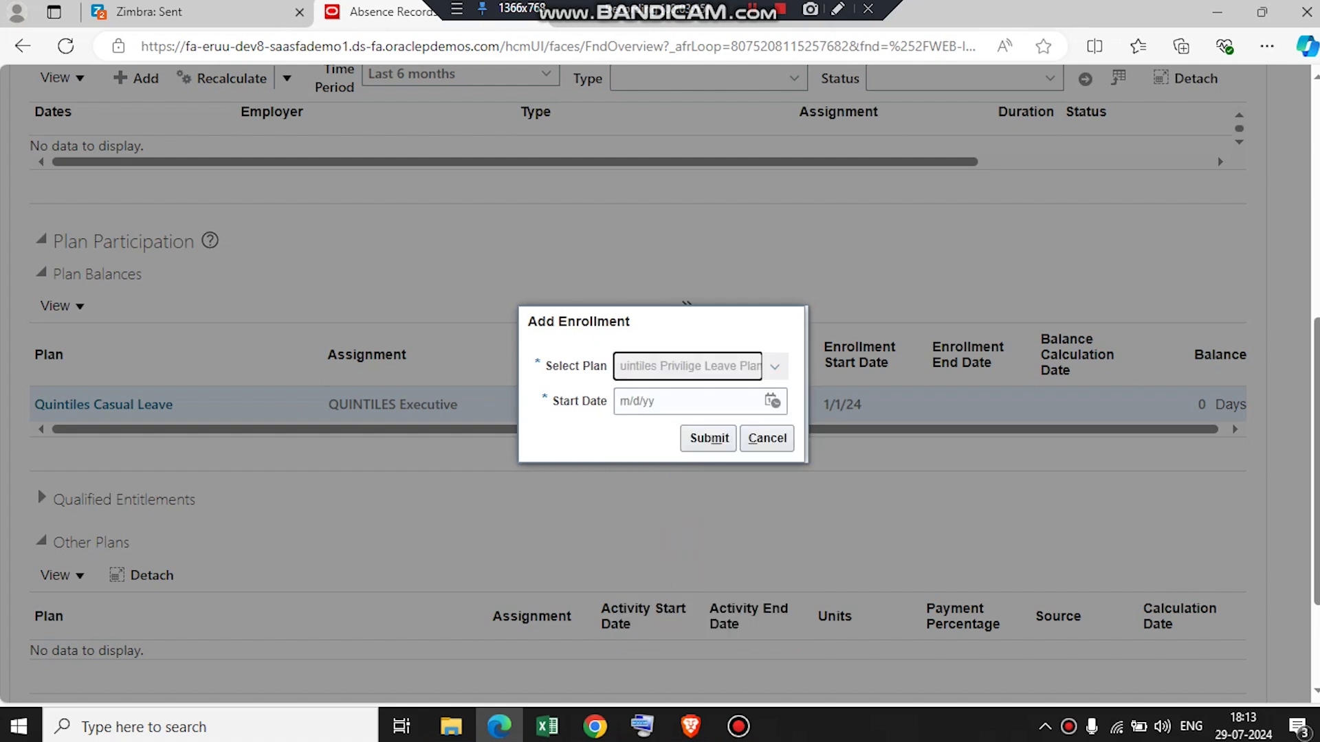
left_click(772, 400)
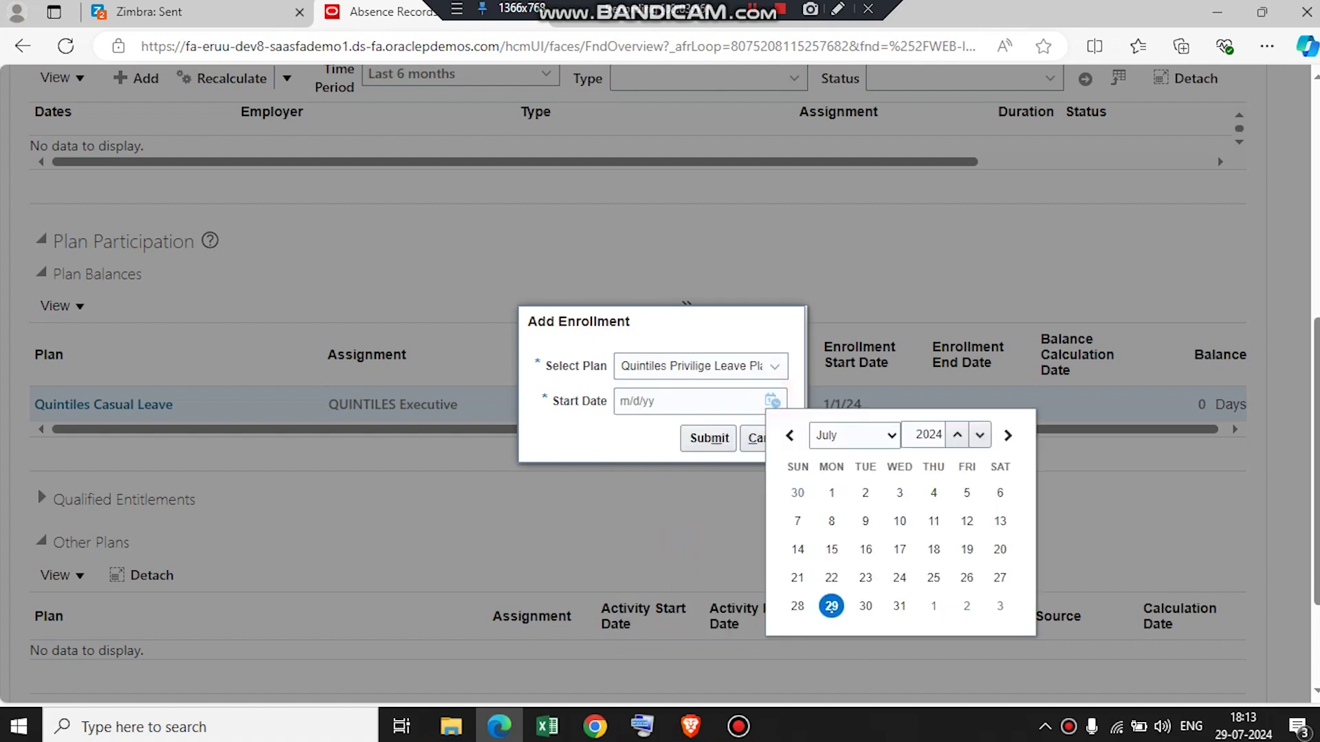
left_click(880, 435)
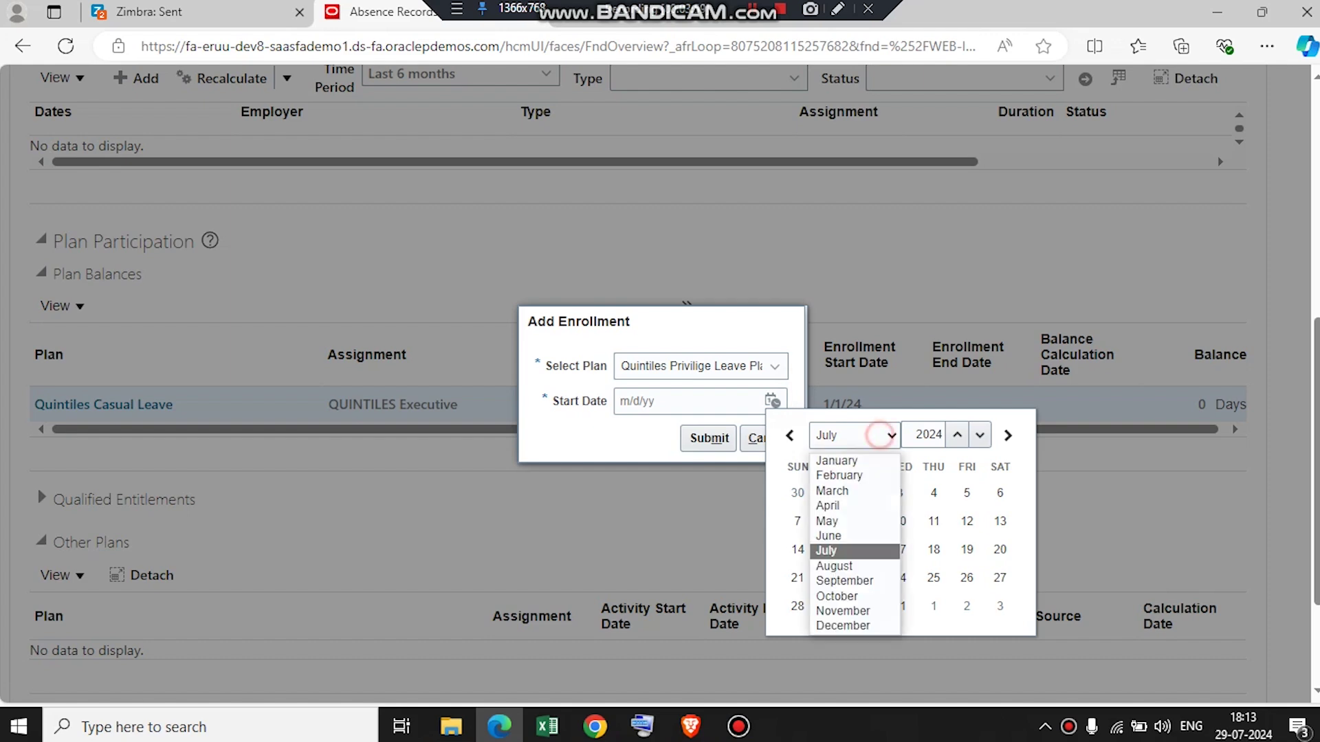
left_click(836, 460)
left_click(829, 492)
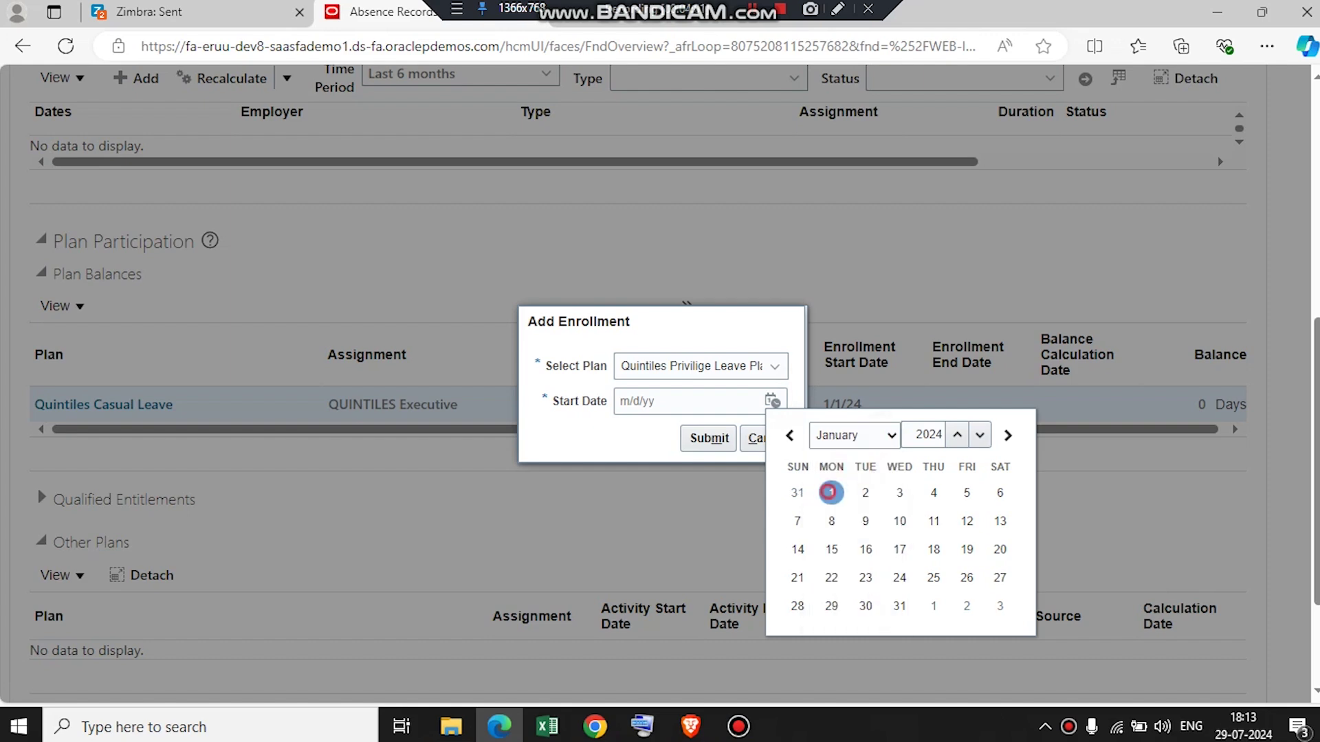
left_click(708, 438)
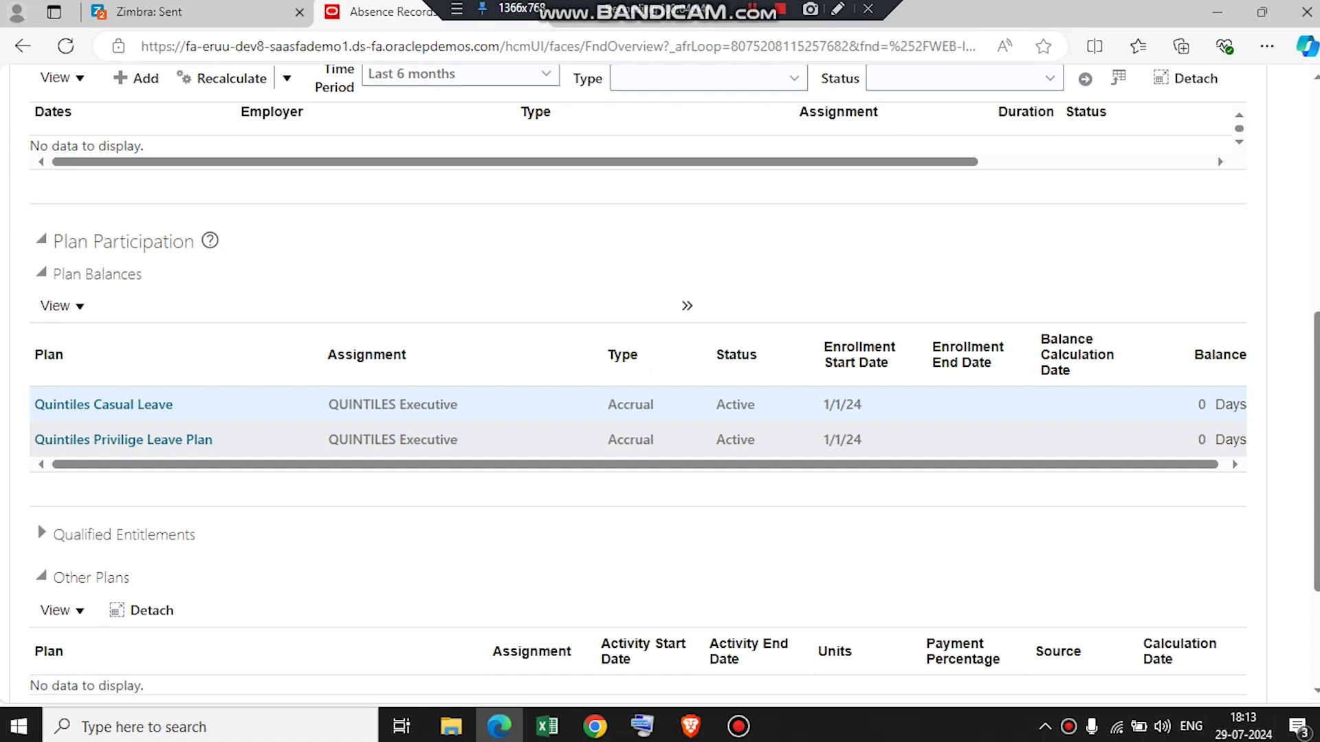
Run accruals for all active plans of the employee with the date set to 7/31/24.
left_click(687, 305)
left_click(206, 338)
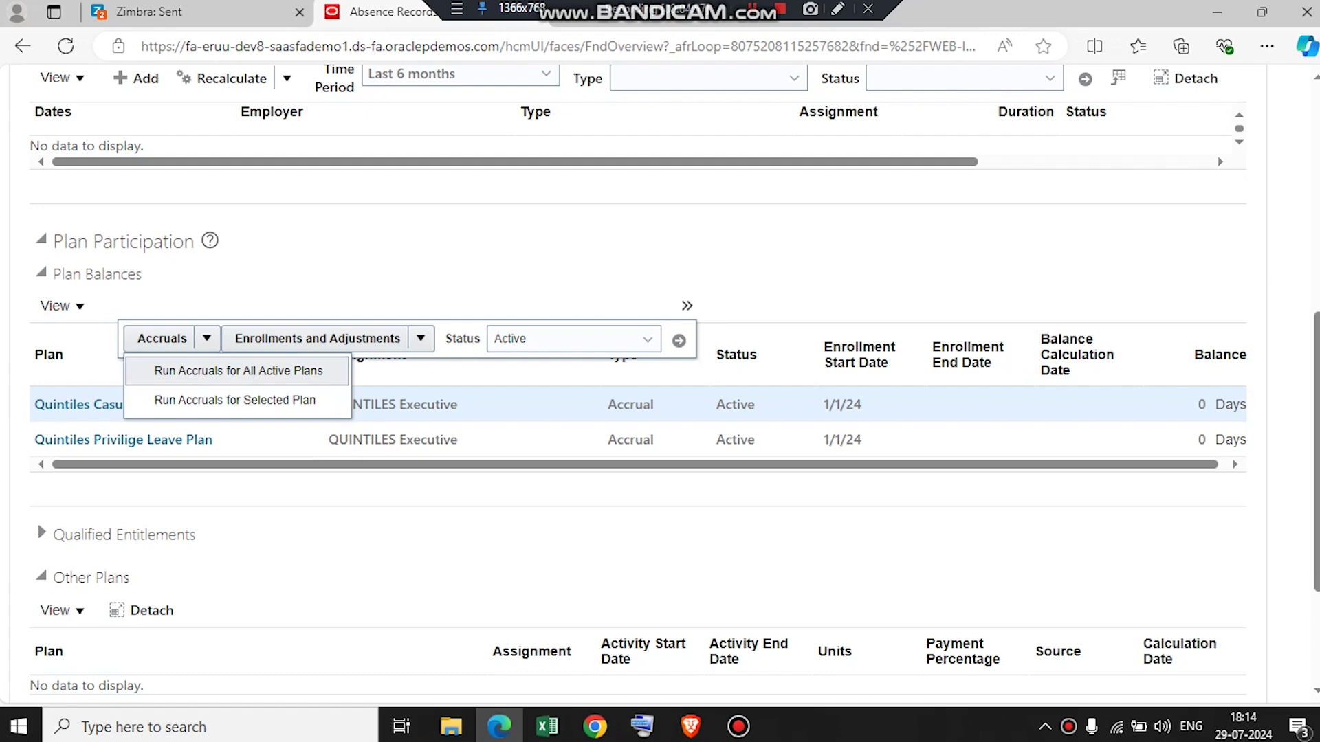
left_click(198, 372)
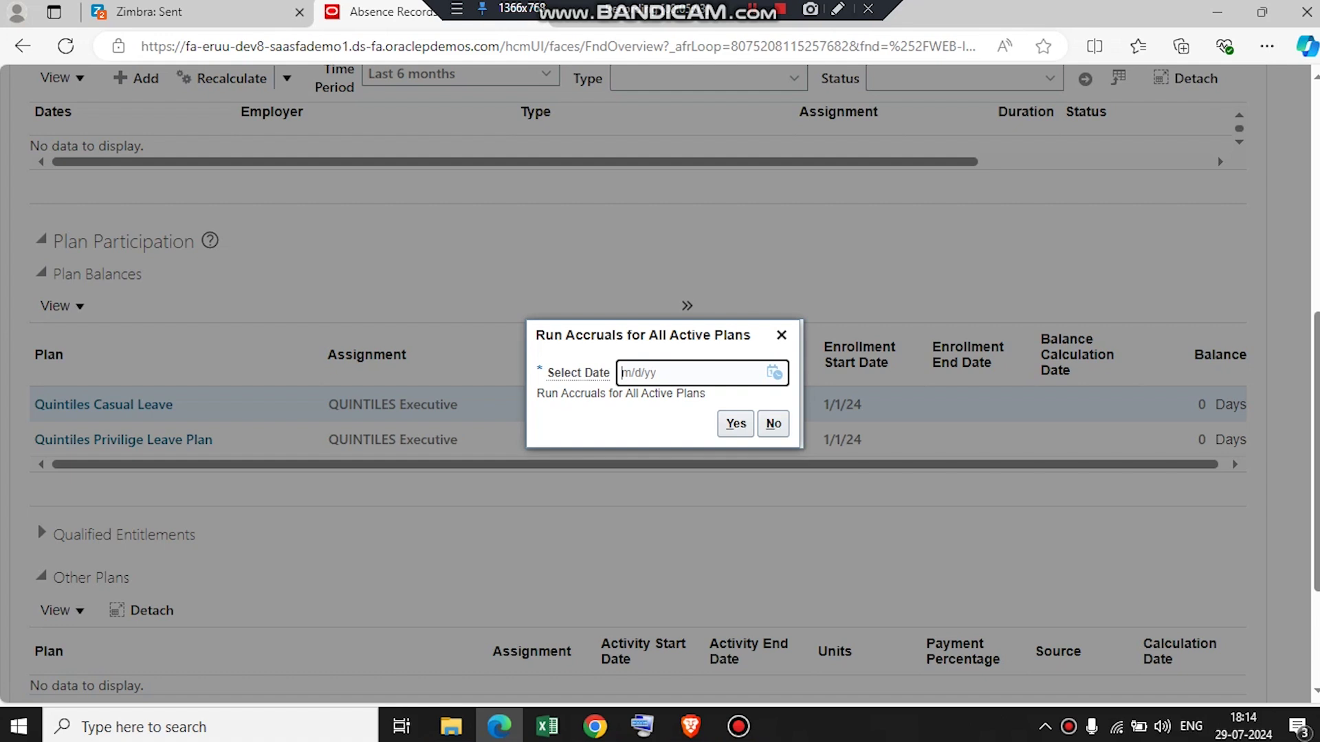
left_click(774, 373)
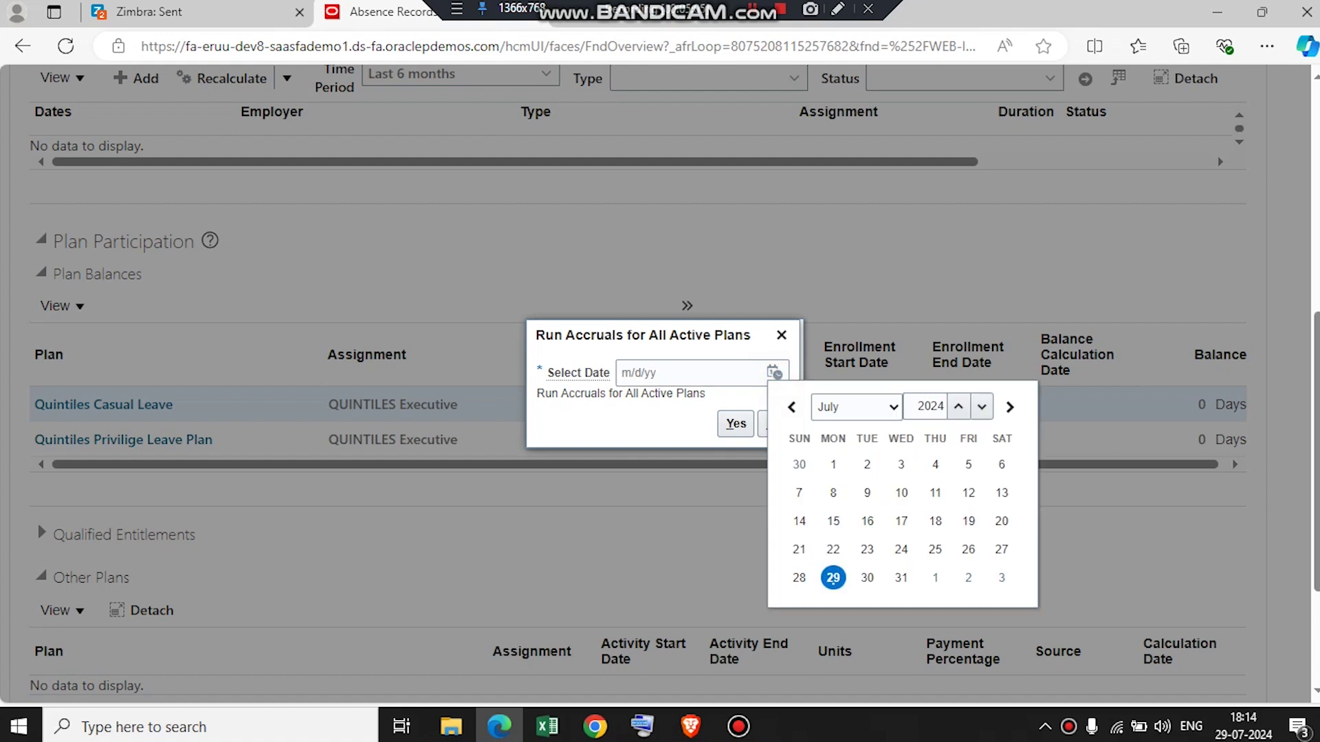
left_click(901, 577)
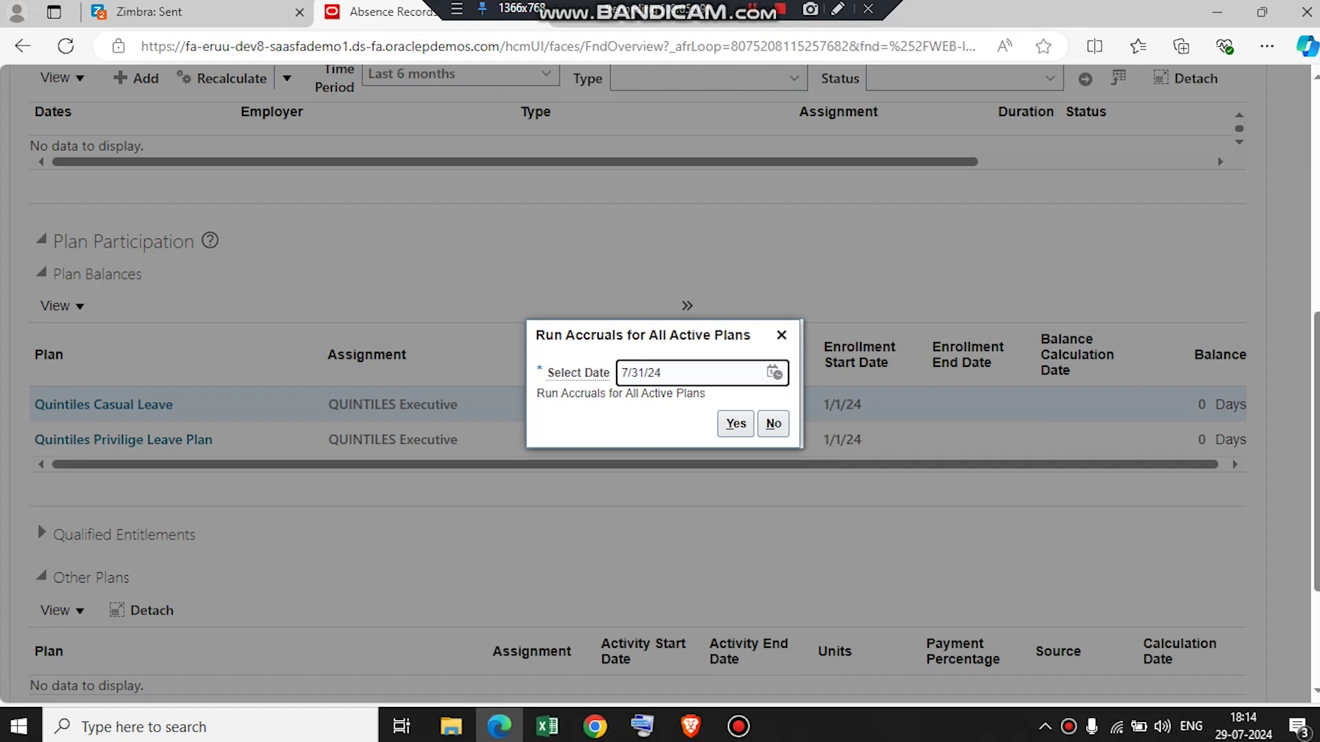
left_click(734, 424)
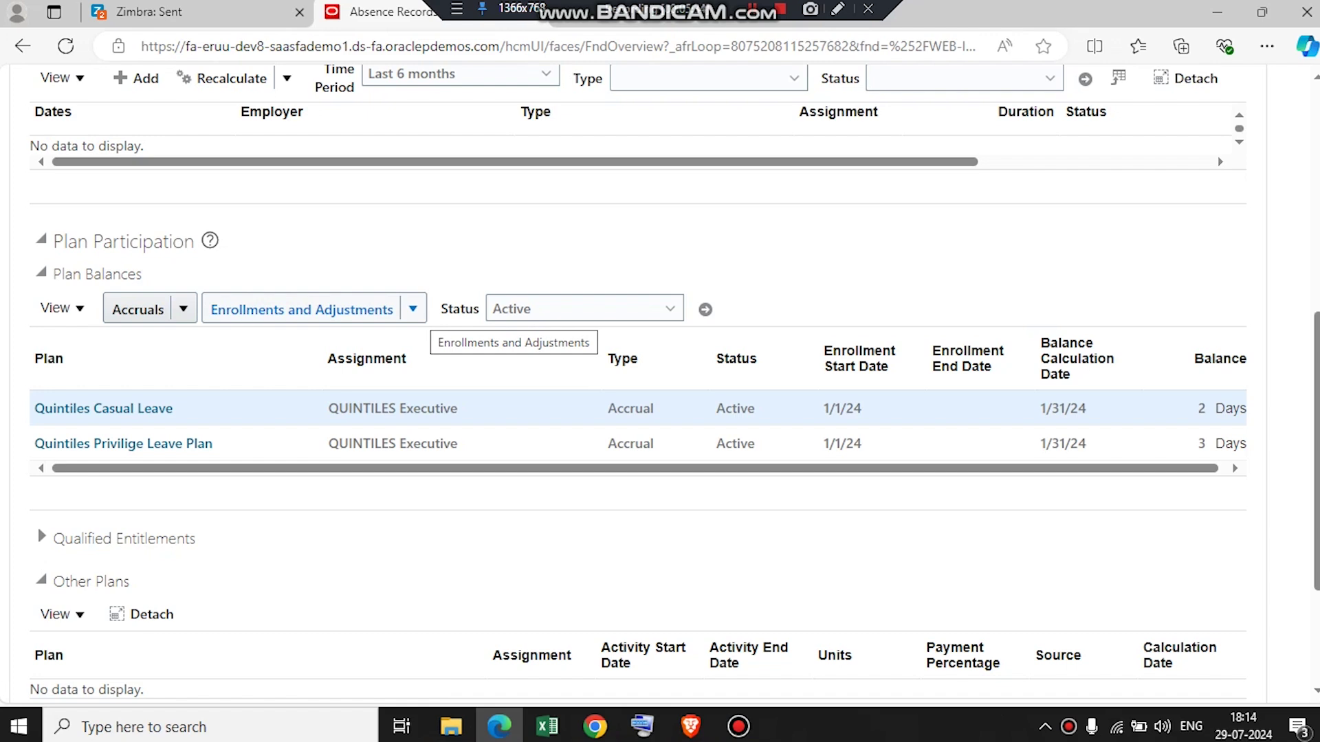
Fill in a Quintiles Casual Leave balance adjustment with reason Clerical Error, amount 2 and date 7/31/24, and cancel it without submitting.
left_click(413, 358)
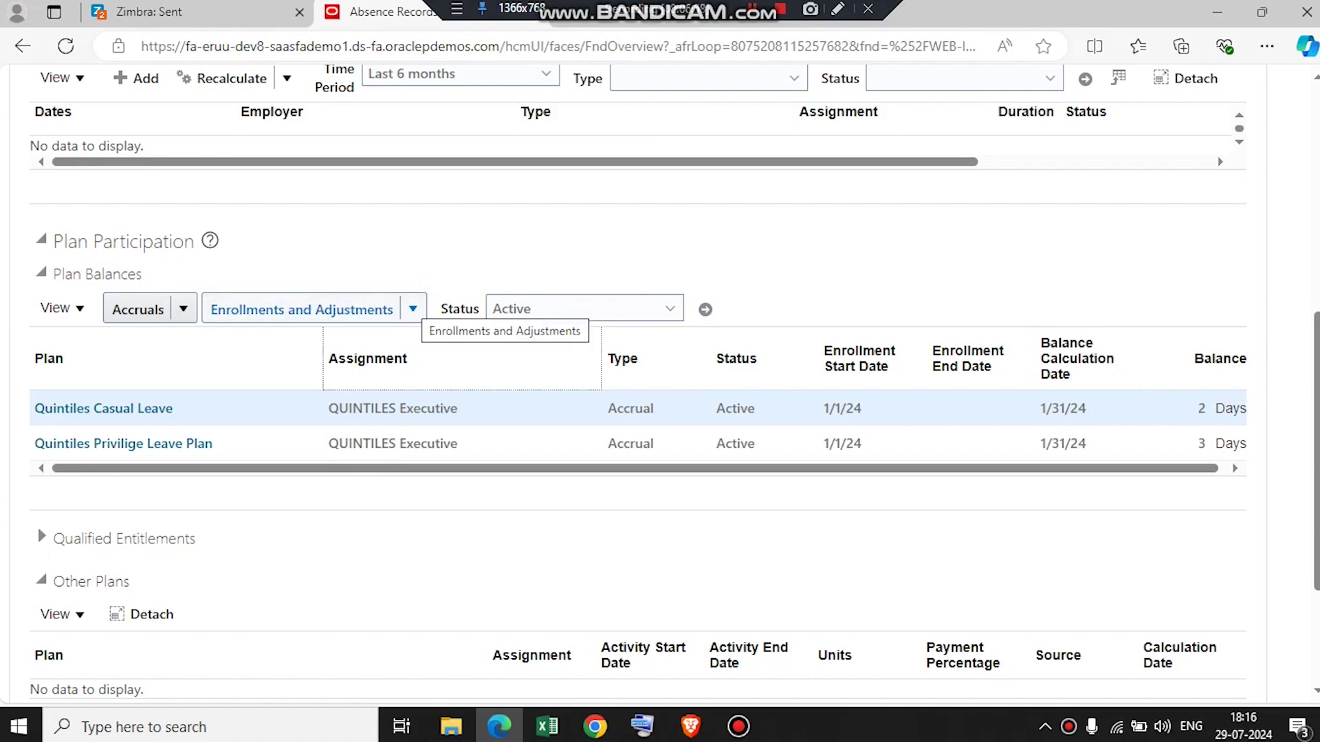
left_click(412, 309)
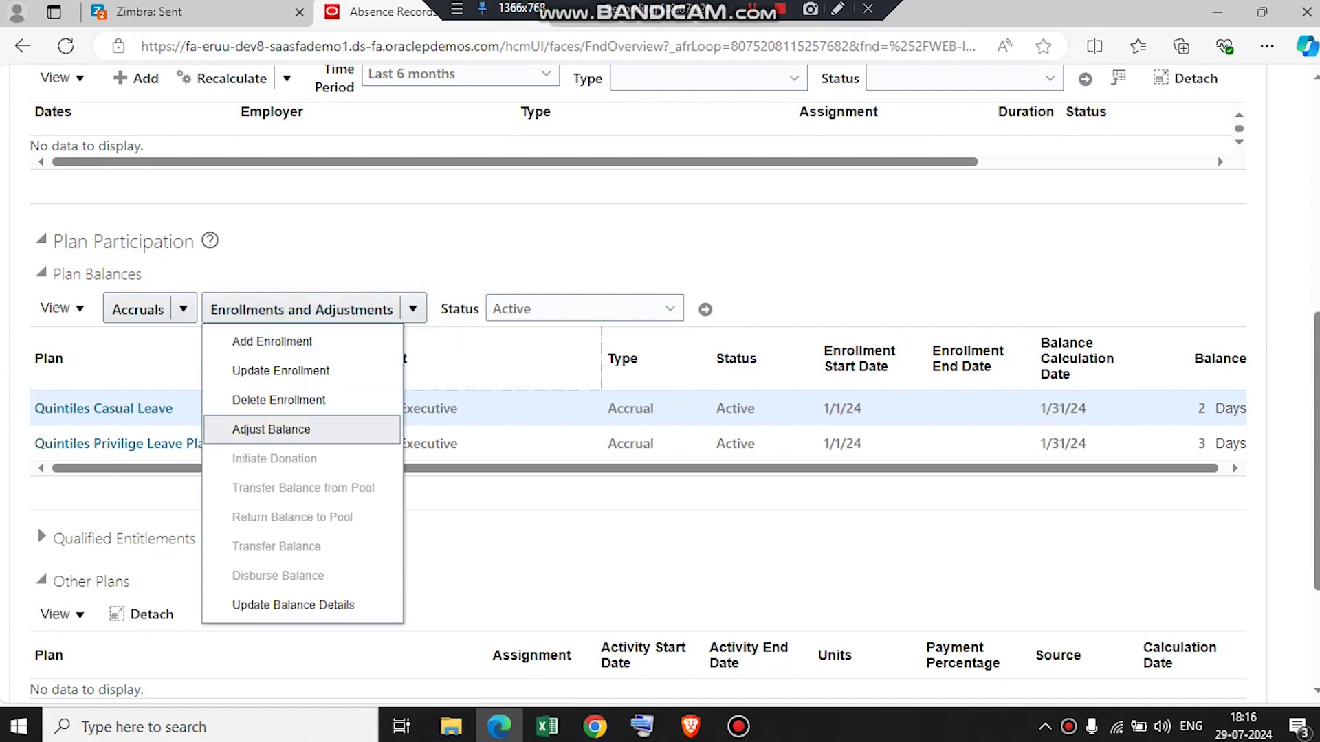
left_click(246, 431)
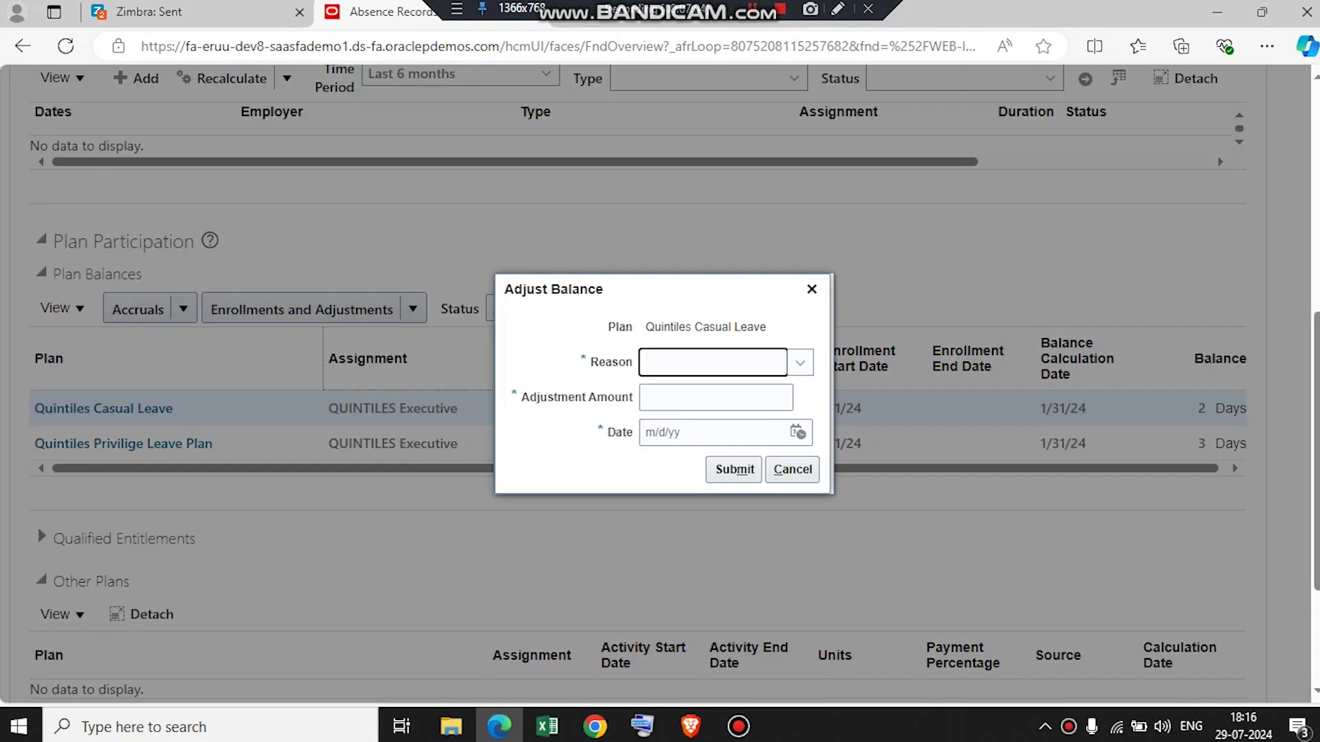
left_click(680, 367)
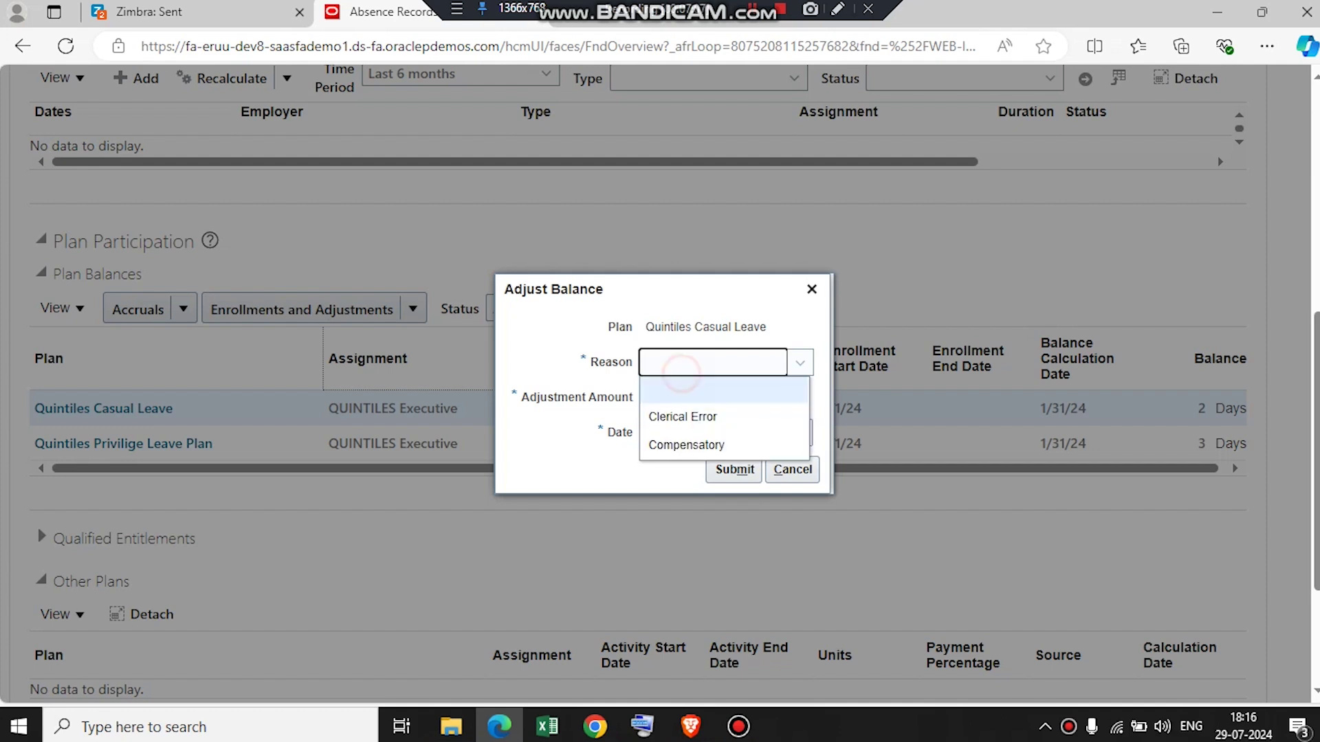
left_click(681, 417)
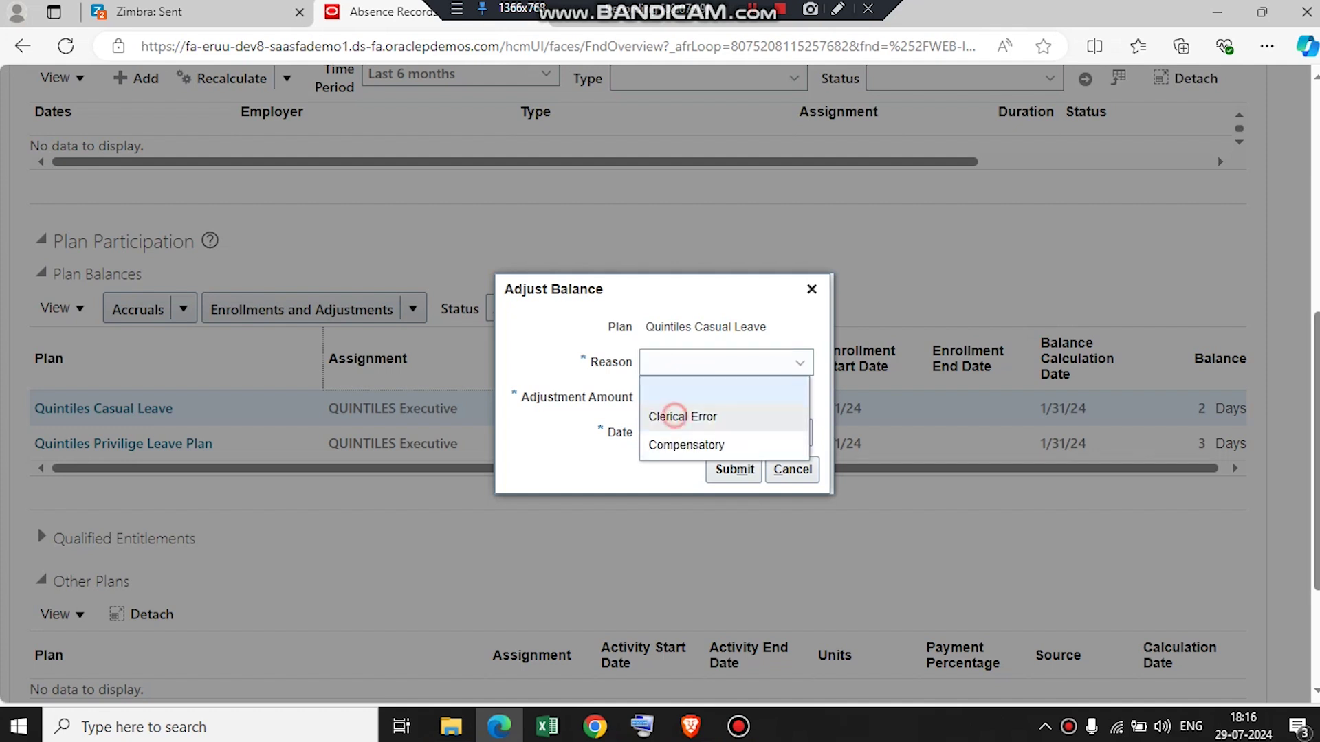
left_click(715, 396)
type("2")
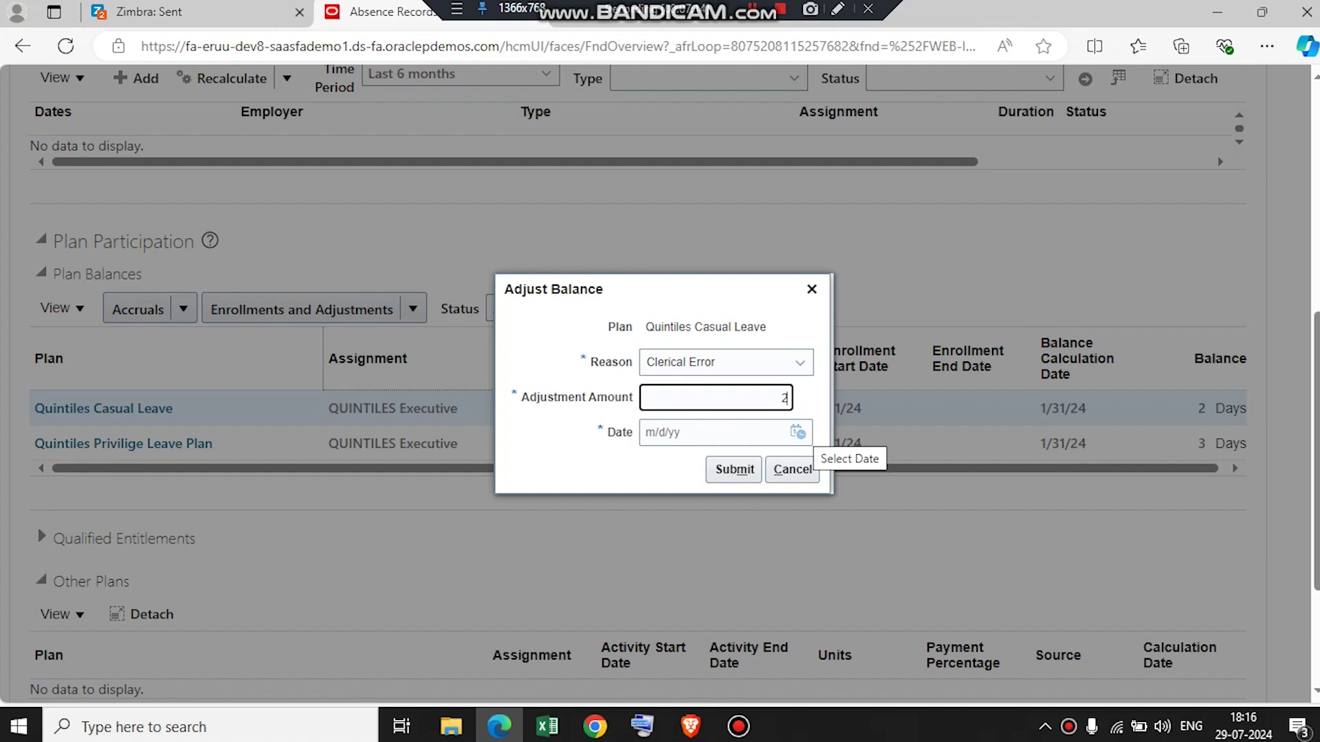
left_click(797, 432)
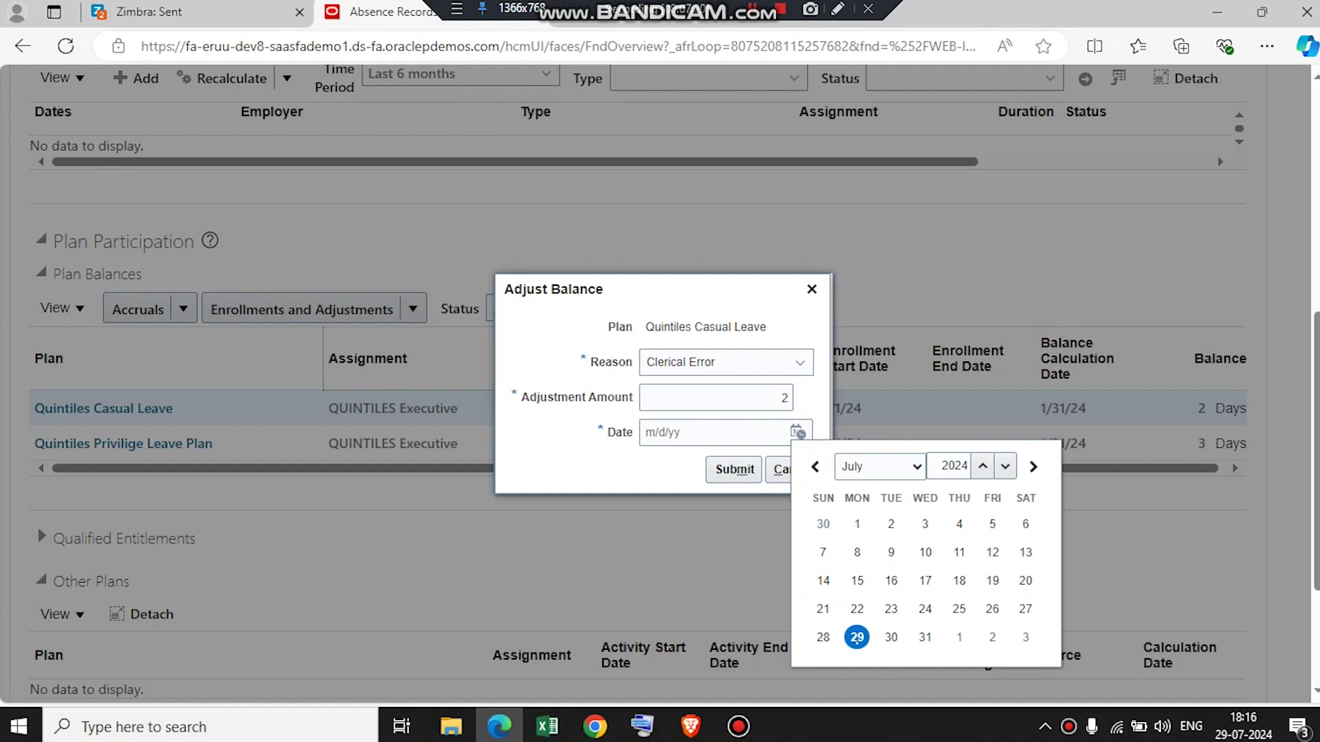
left_click(925, 637)
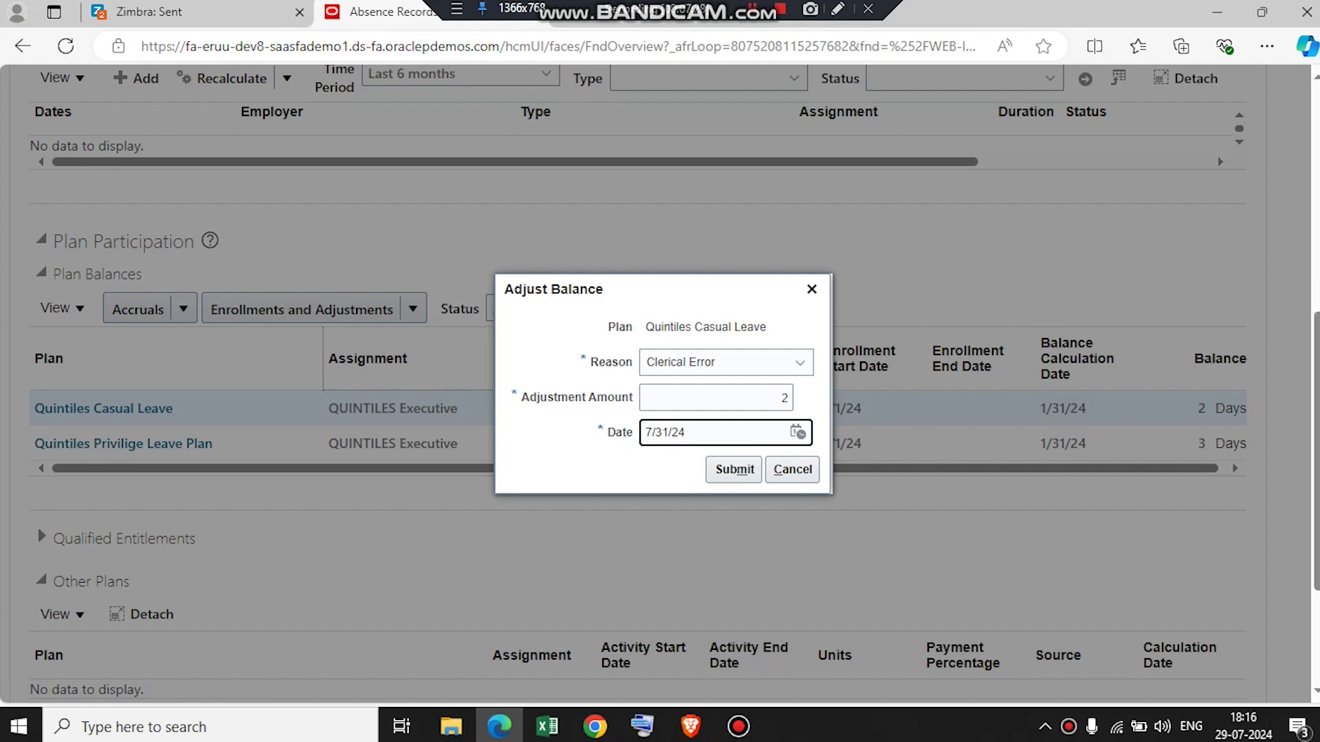
left_click(792, 469)
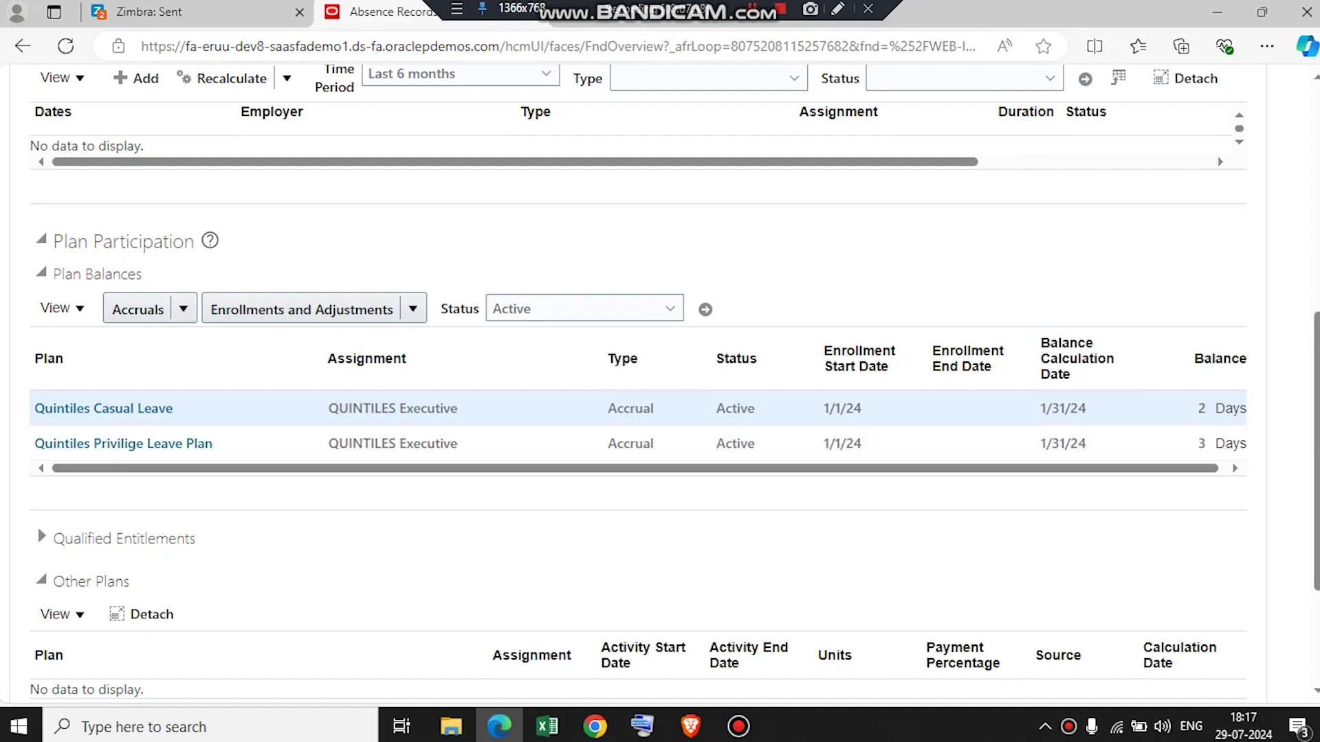
View the enrollment update form for the Quintiles Casual Leave plan and close it without submitting.
left_click(412, 309)
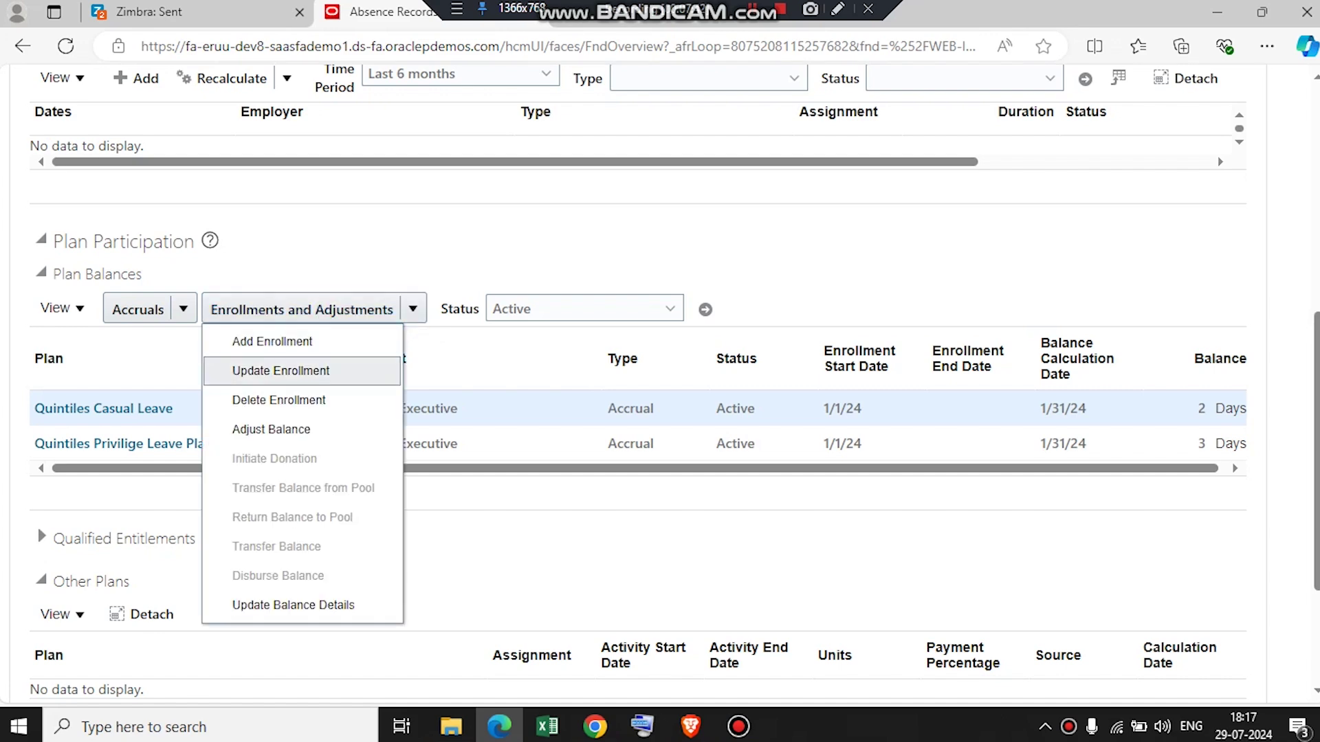
left_click(319, 368)
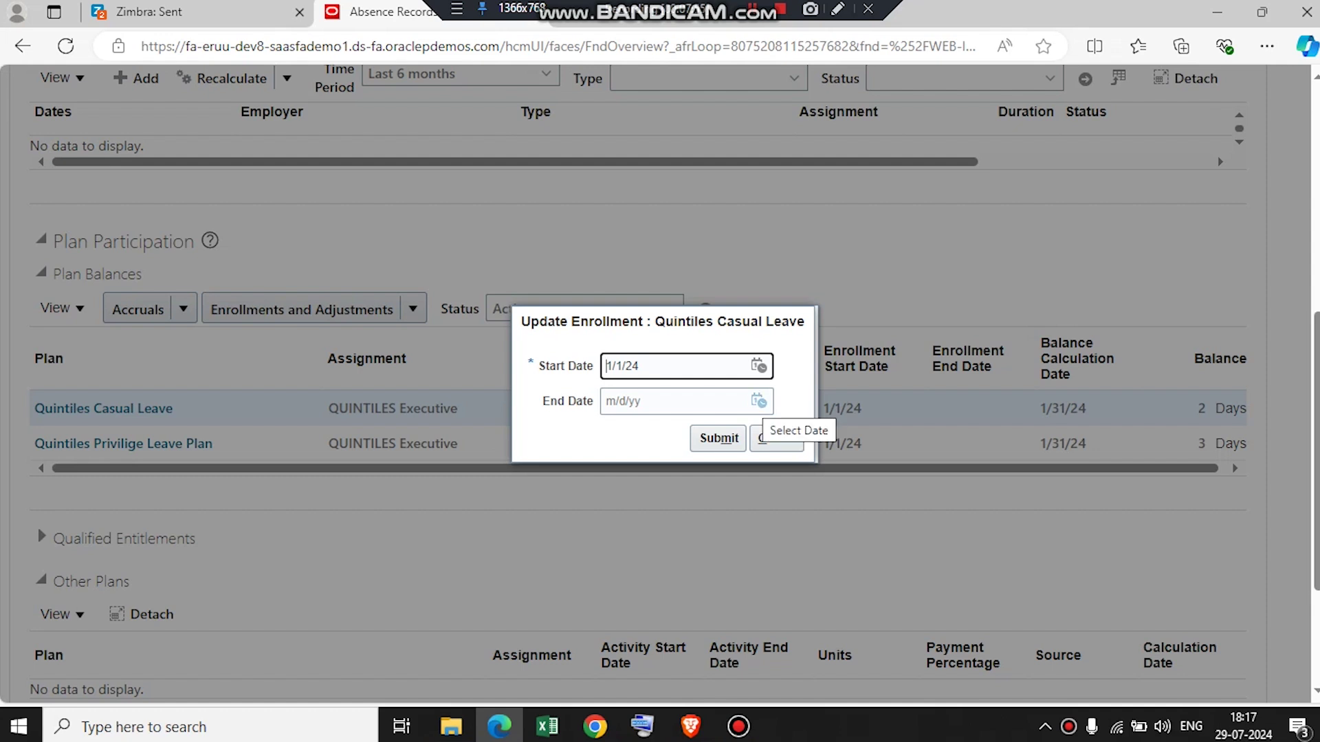
left_click(776, 438)
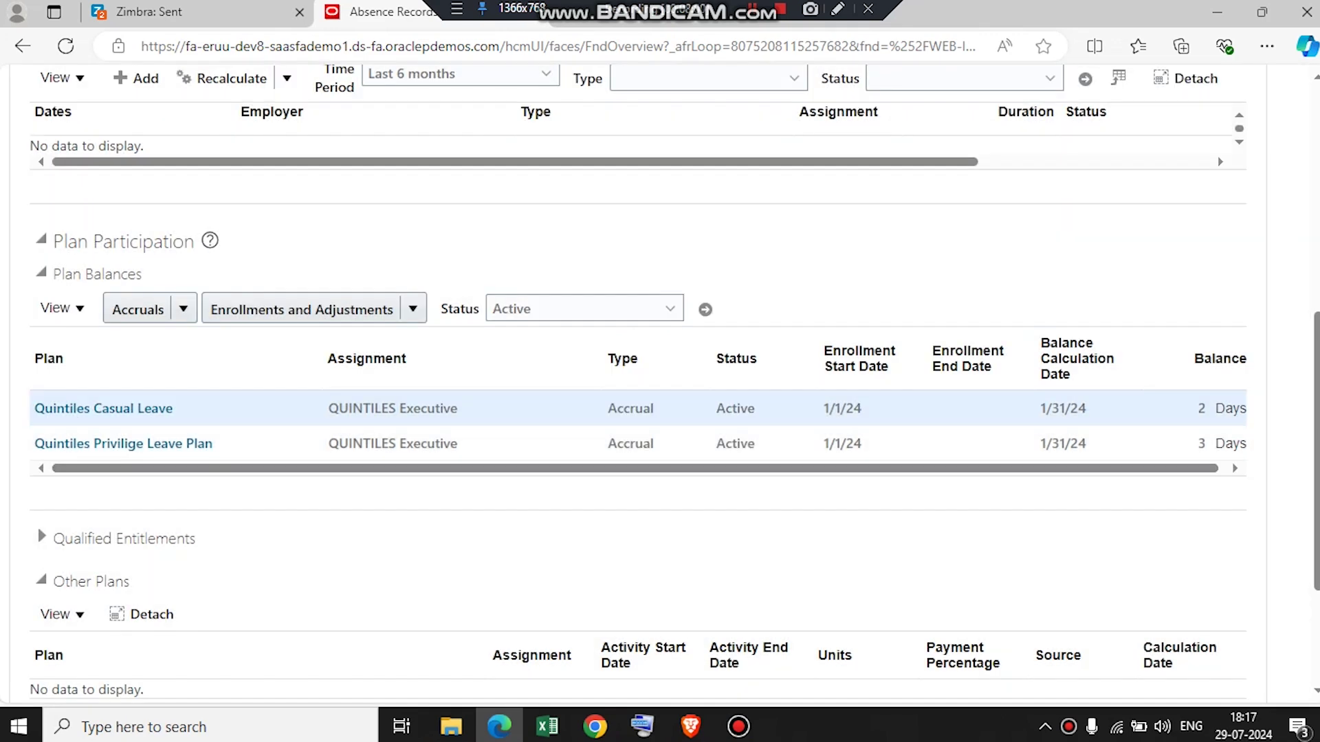
left_click(412, 308)
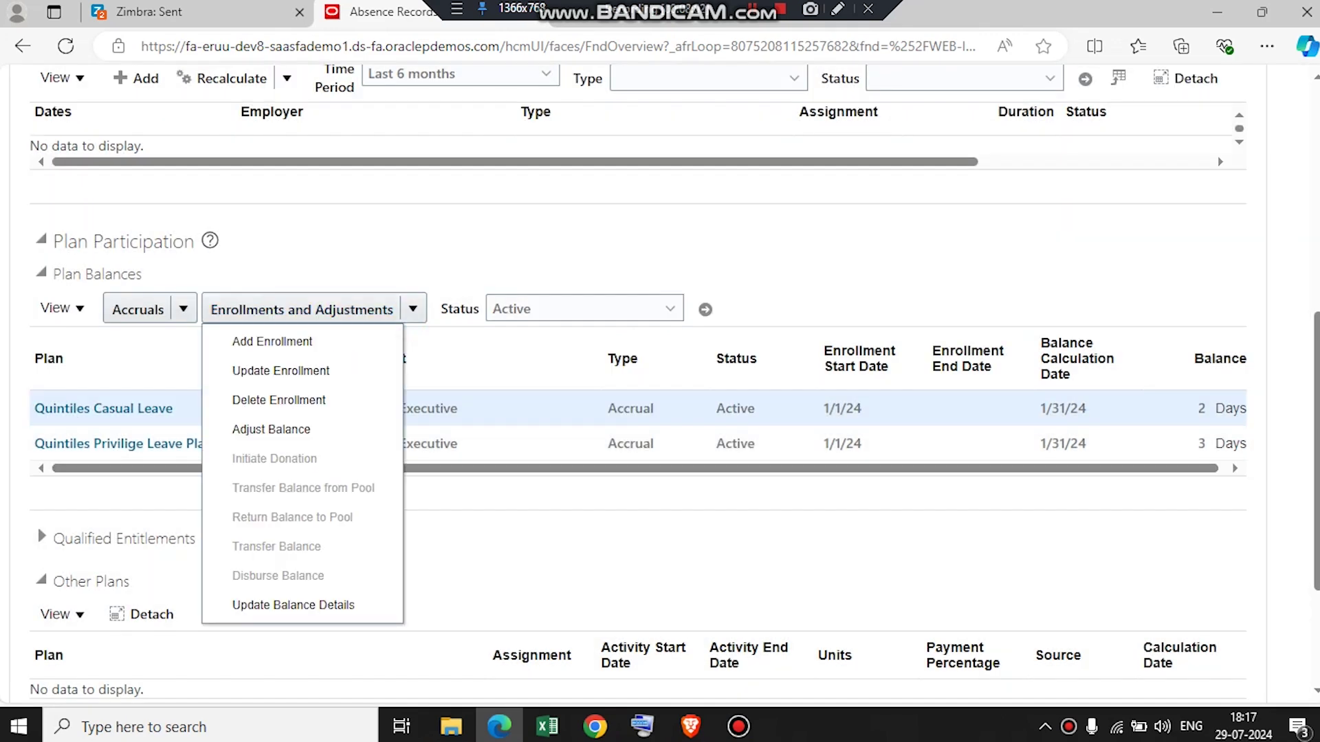
left_click(471, 277)
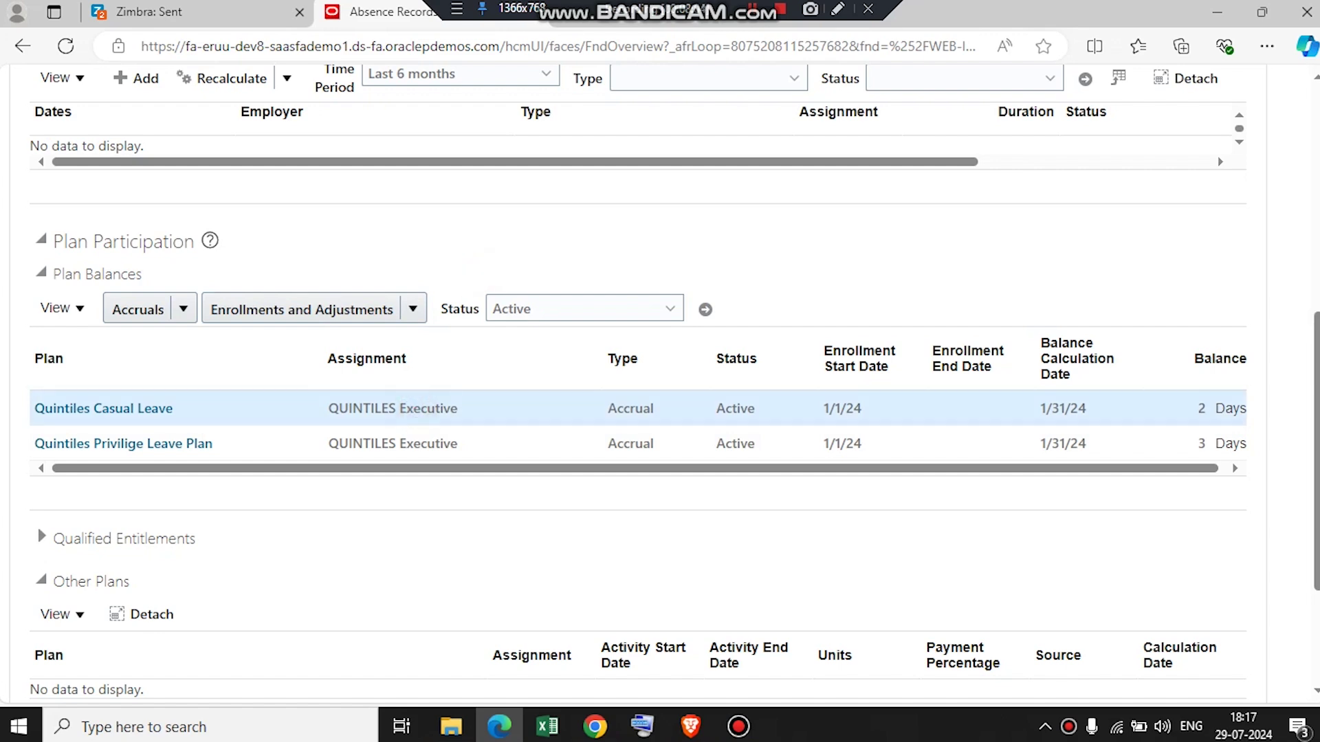
left_click(413, 309)
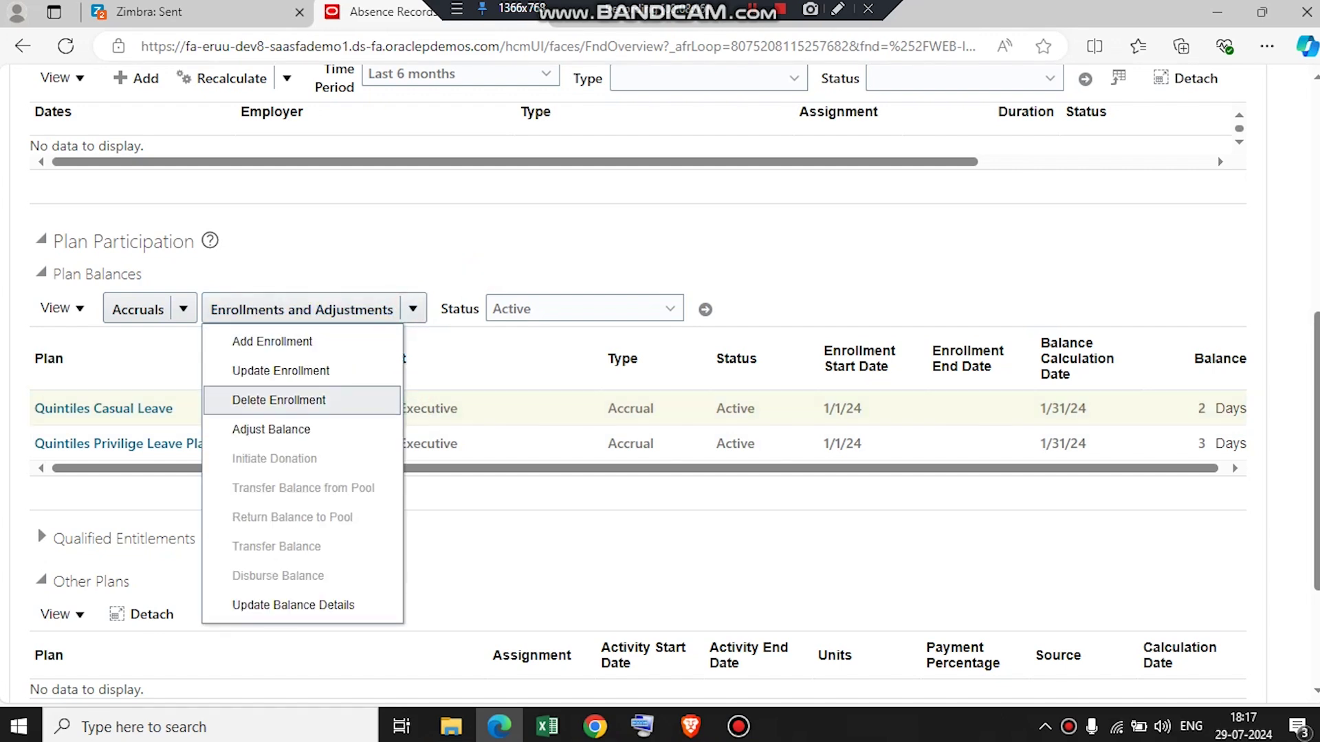
left_click(502, 374)
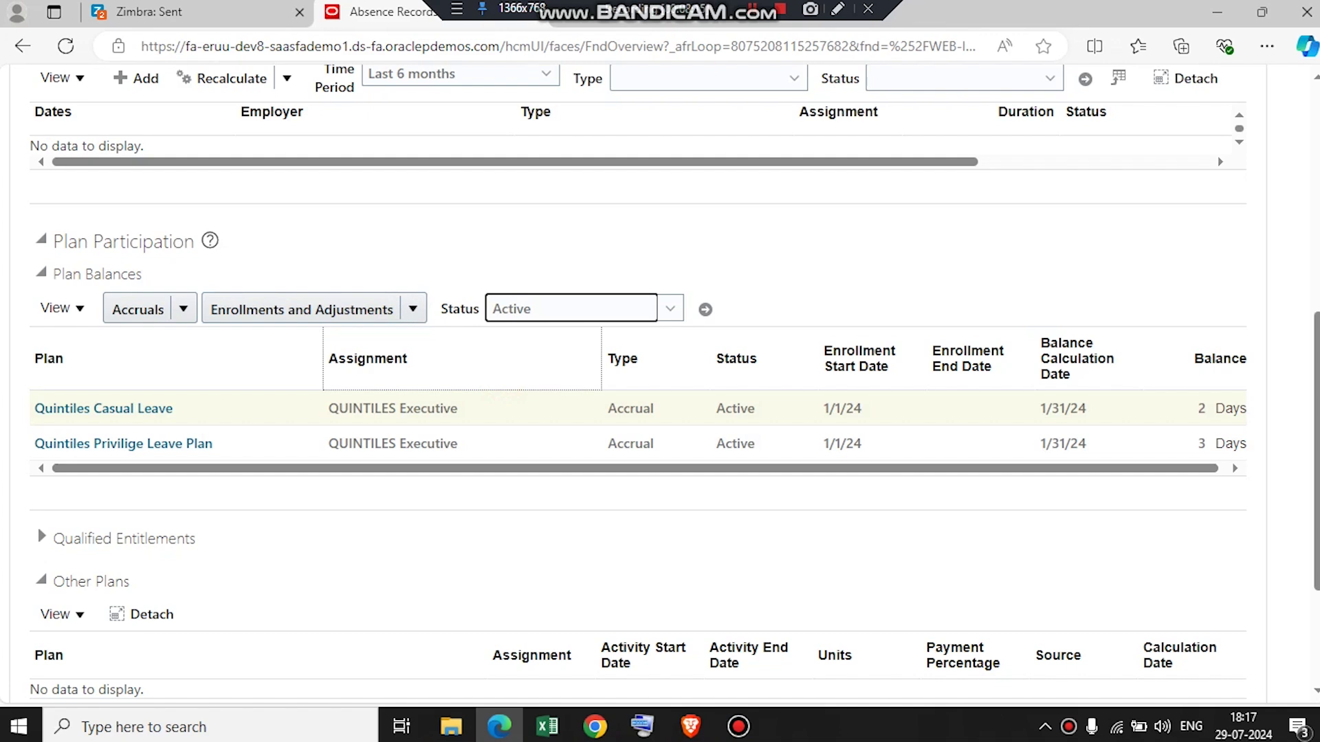
Switch to the employee's session in Chrome and start a new absence of type Quintiles Casual Leave.
mouse_move(594, 726)
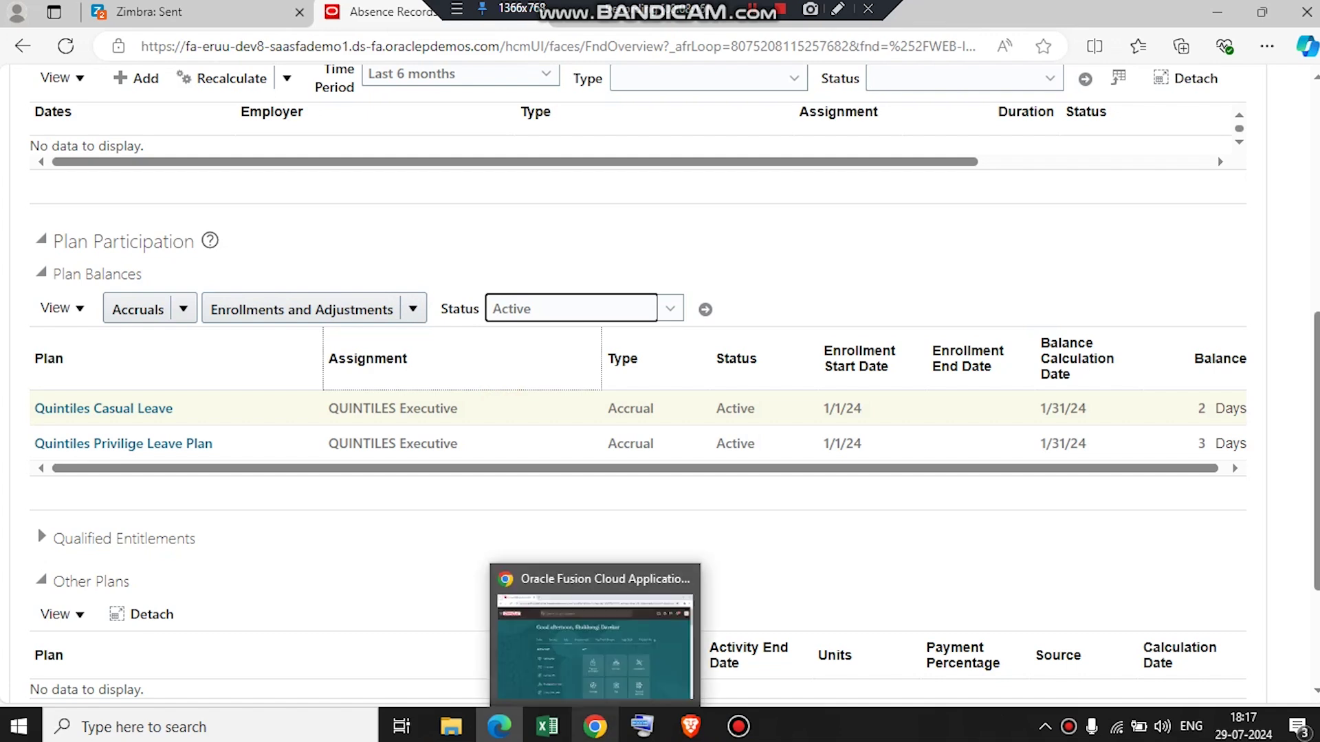
left_click(593, 726)
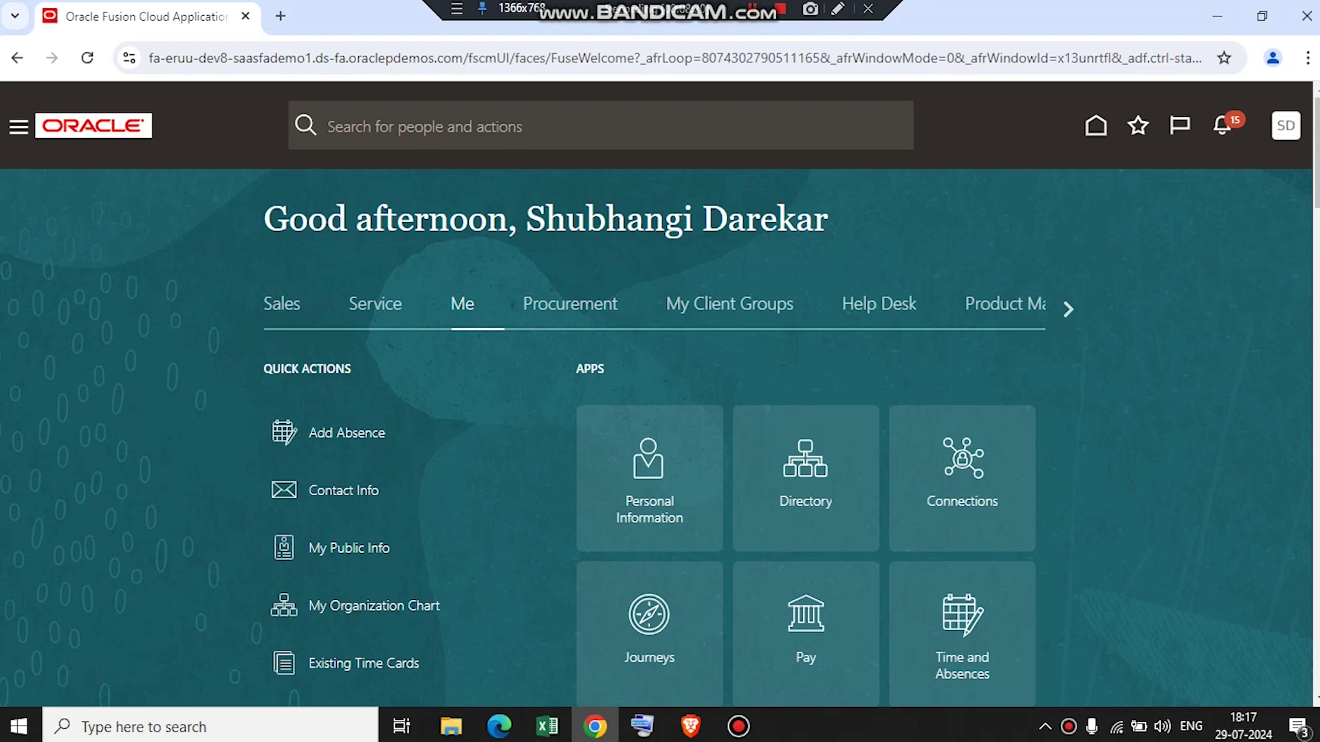
left_click_drag(527, 216, 827, 218)
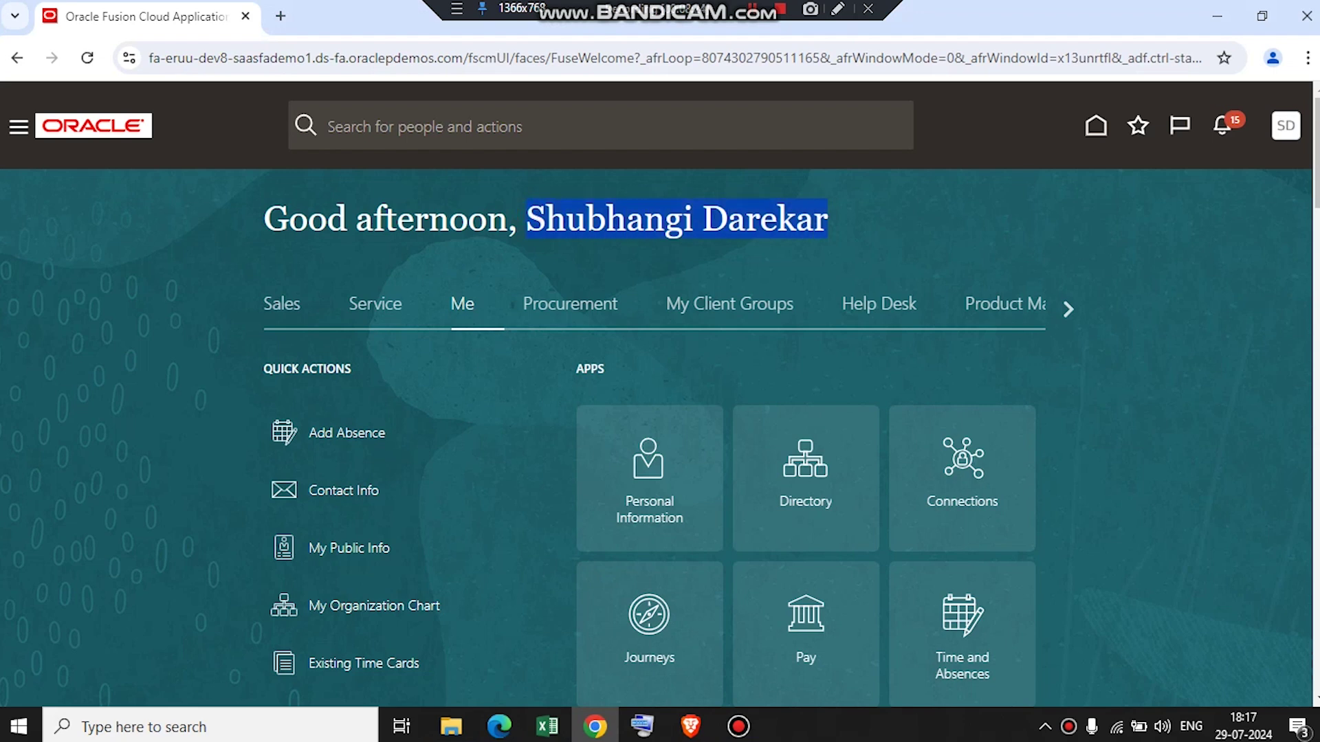
left_click(959, 261)
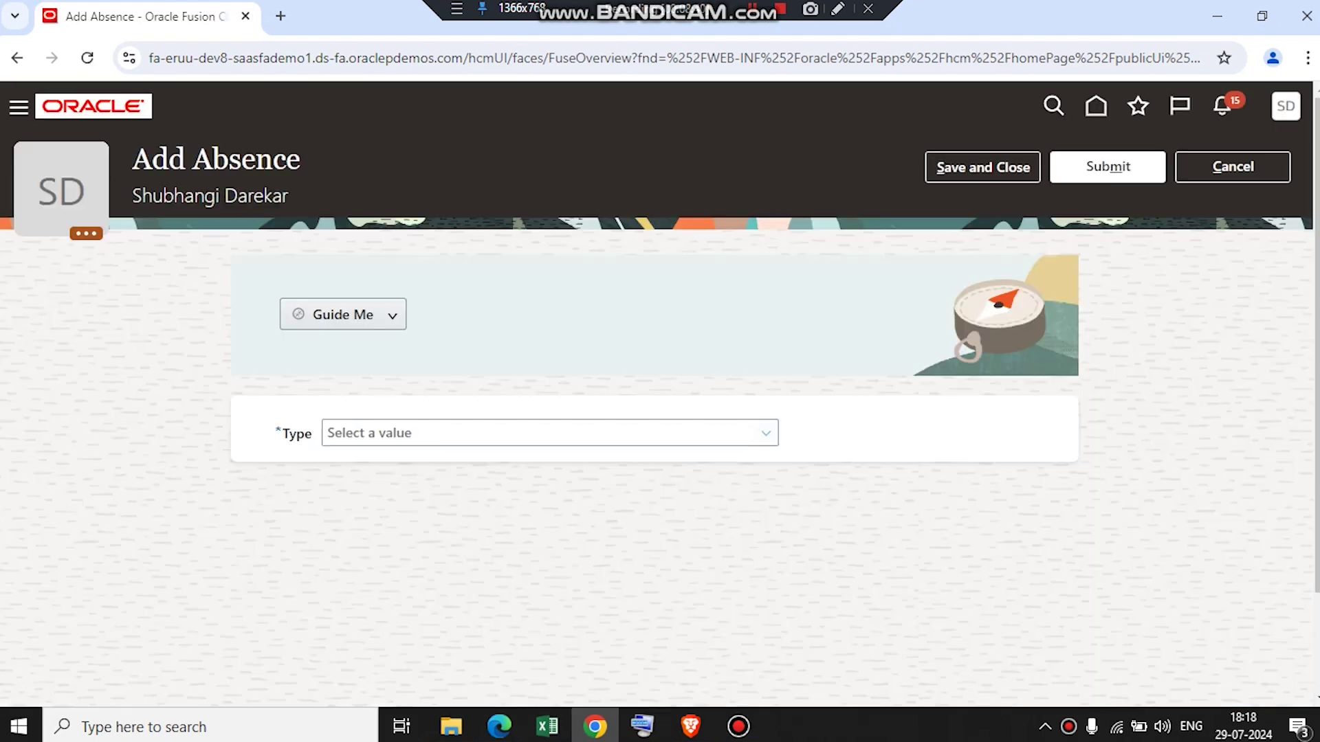
left_click(755, 437)
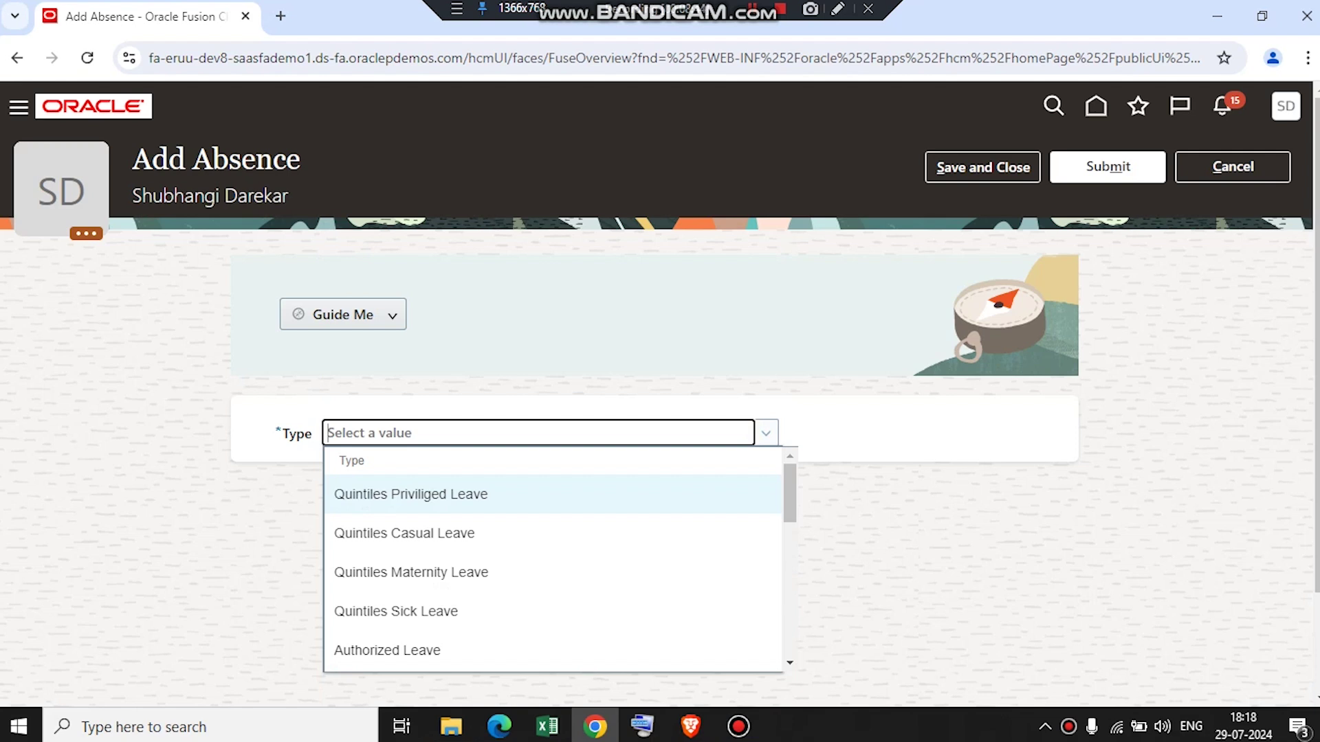
left_click(417, 534)
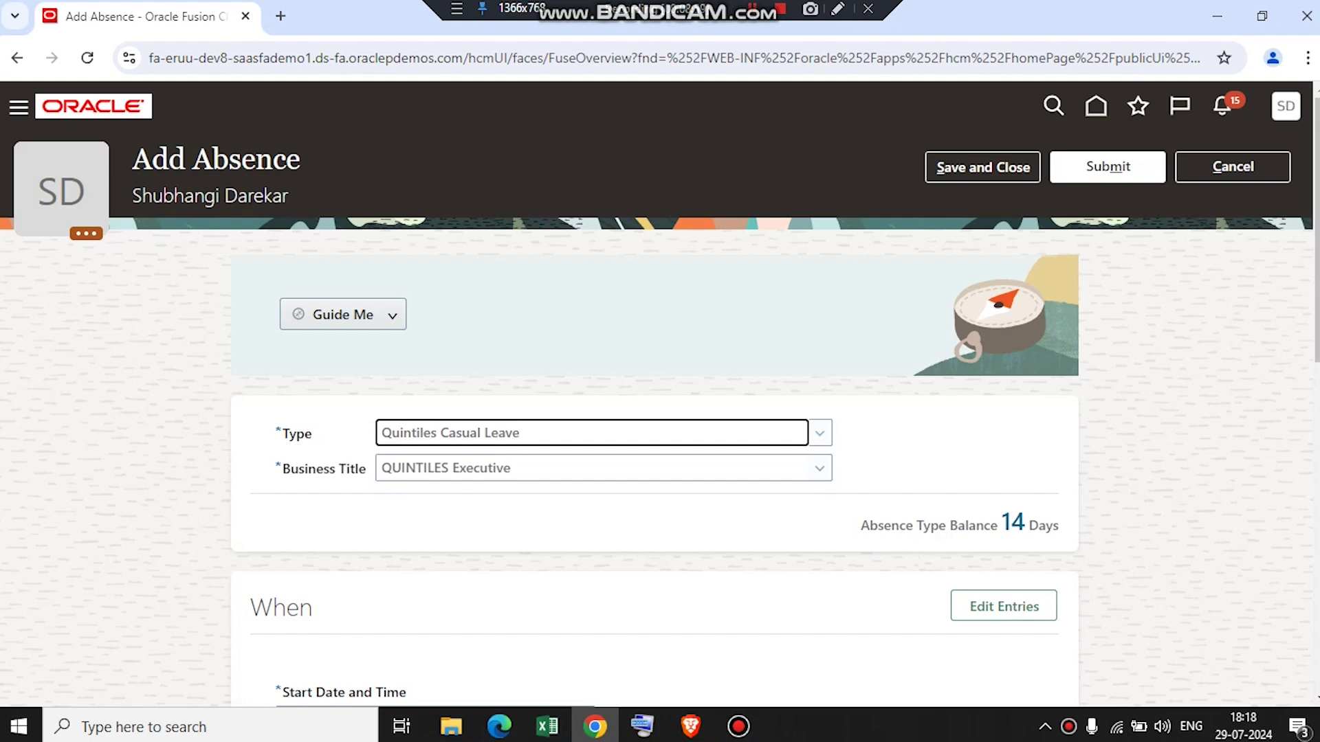
Examine the casual leave balance details and the date and duration section of the absence form.
left_click(1029, 525)
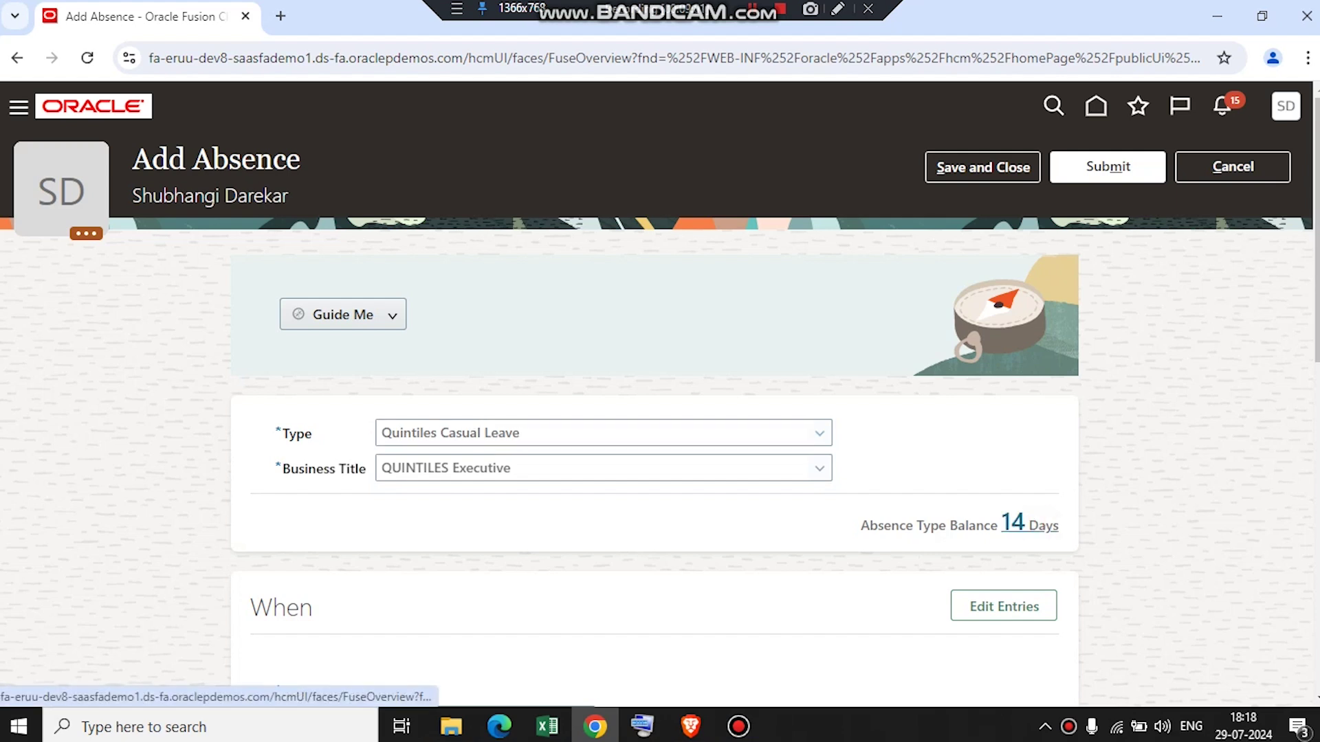
double_click(993, 578)
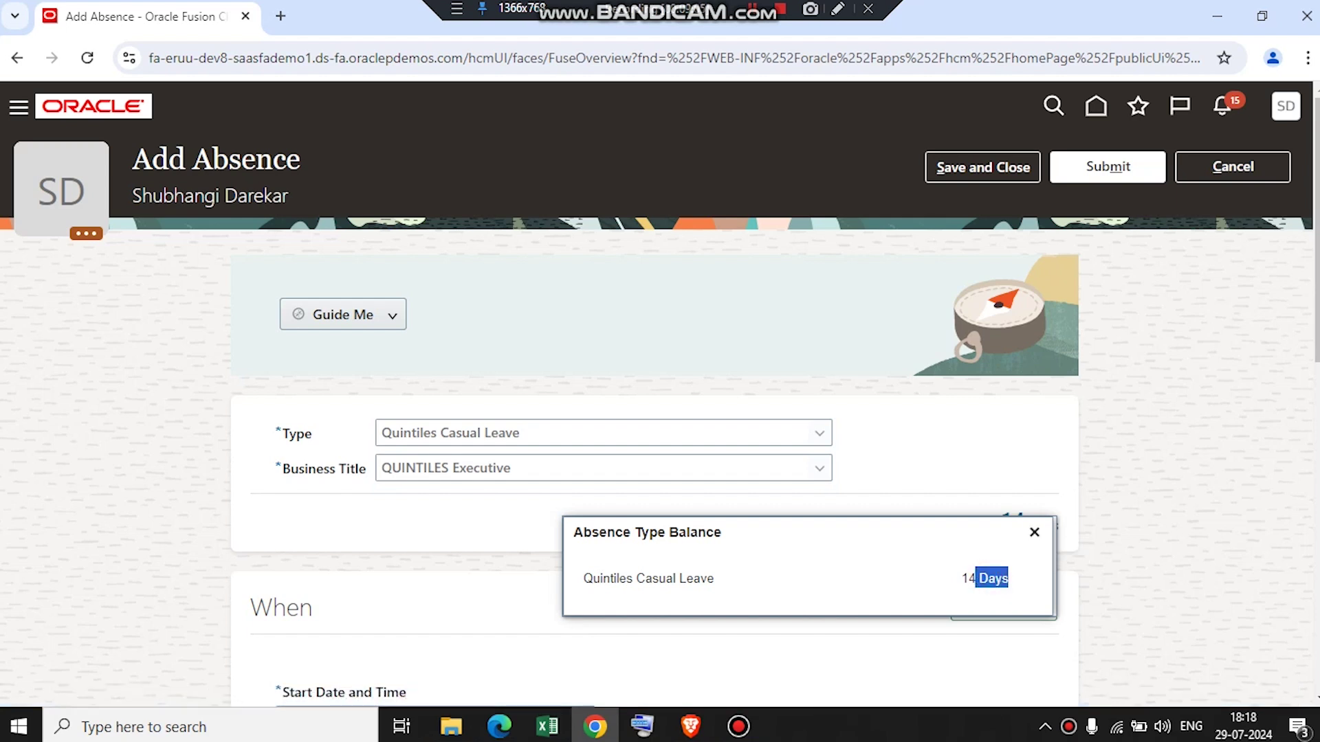
left_click(1034, 532)
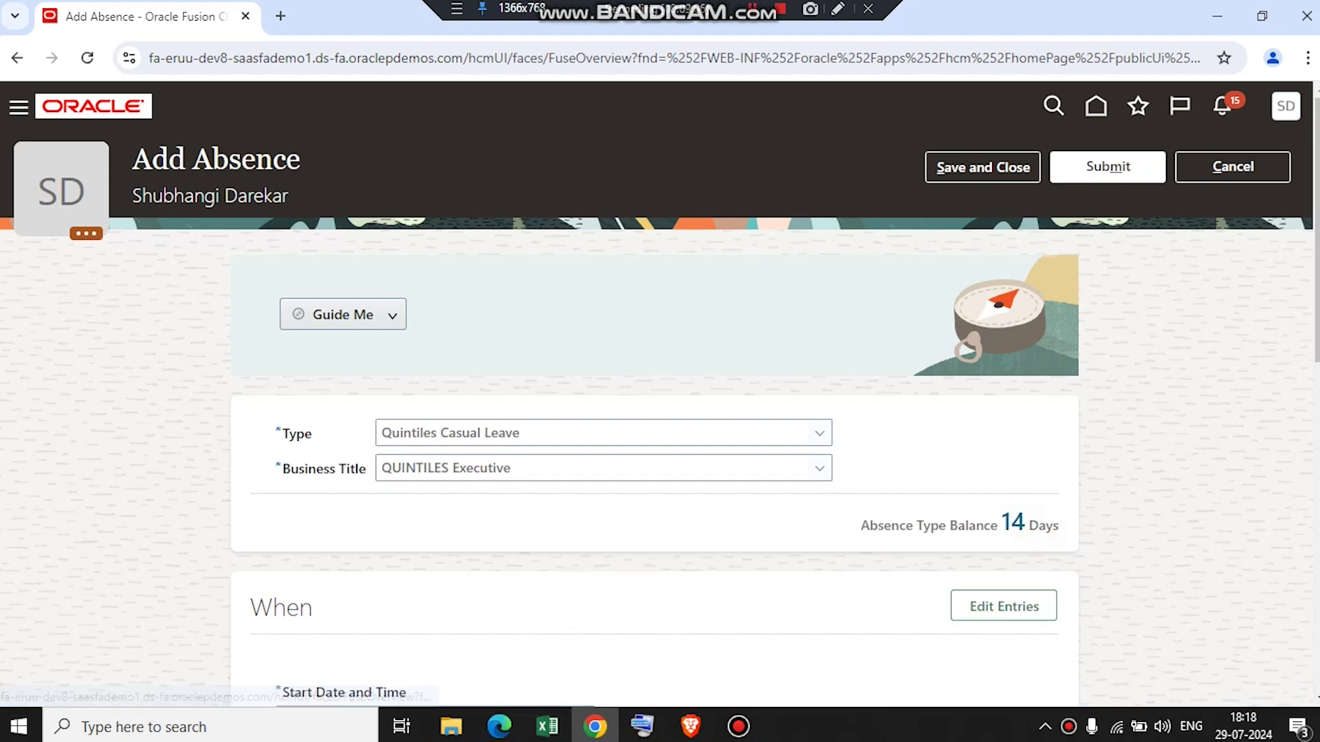
scroll(656, 394, "down", 3)
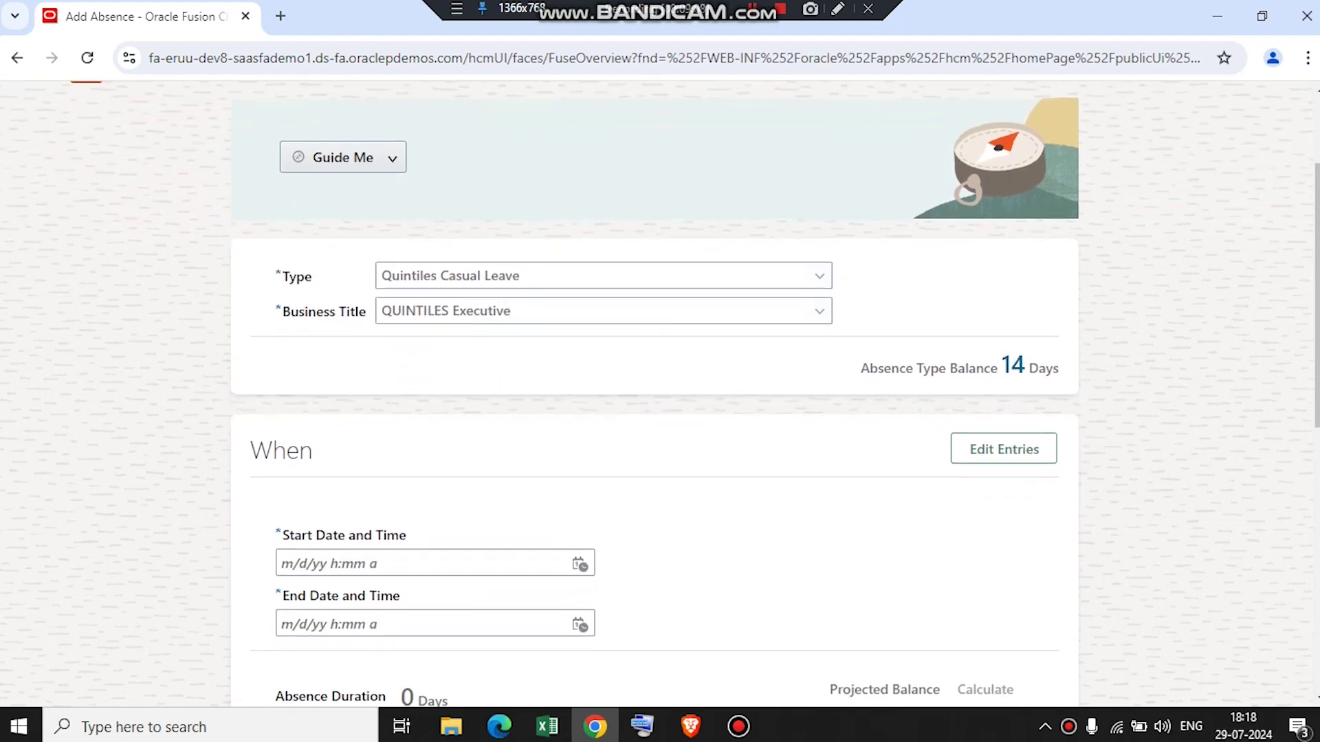
scroll(655, 394, "down", 3)
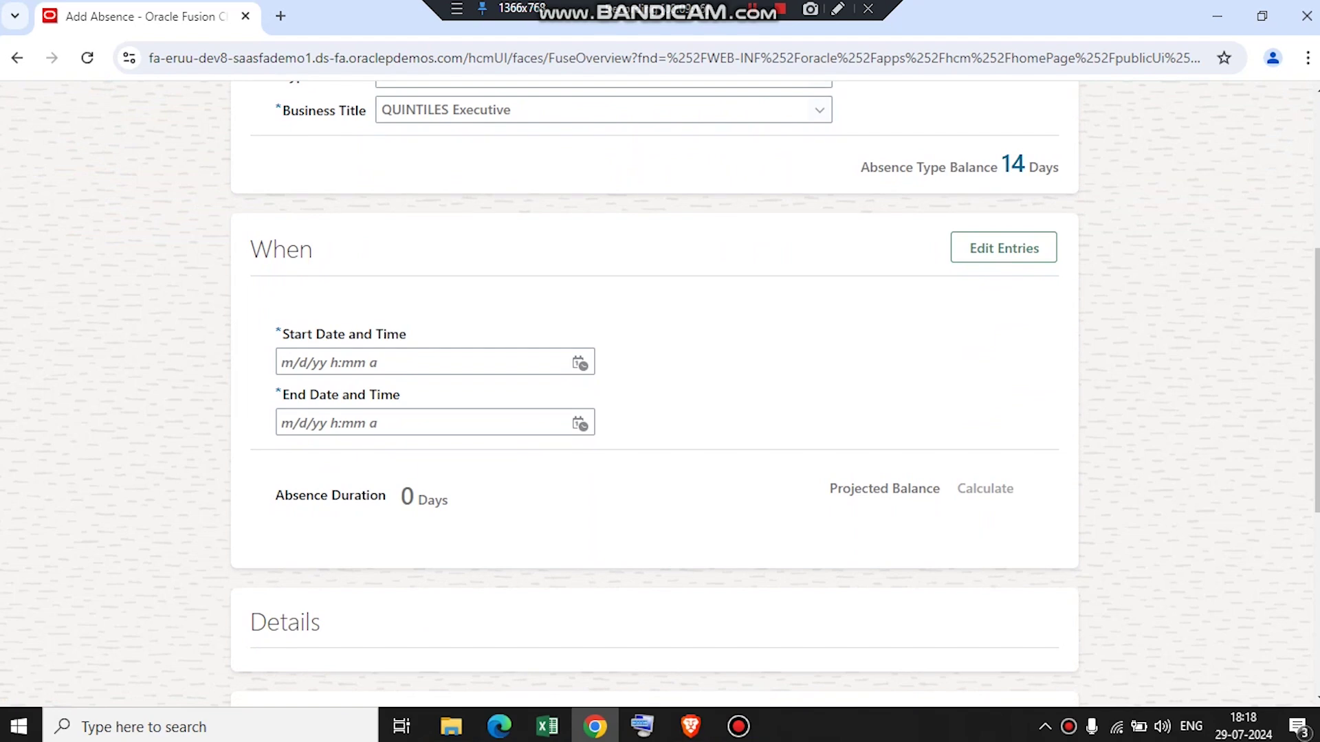
scroll(656, 394, "up", 6)
scroll(656, 394, "up", 1)
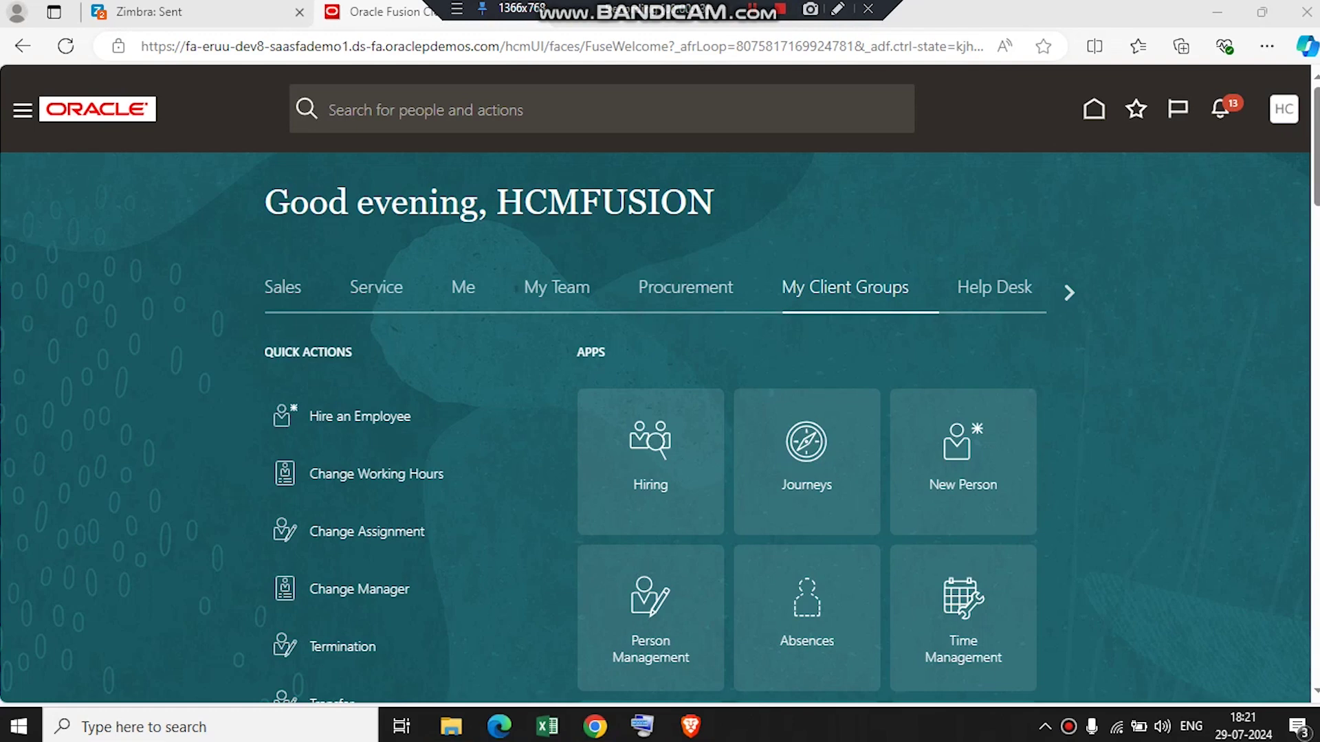
Open Schedule and Monitor Absence Processes from absence administration and select the Calculate Accruals and Balances process.
left_click(826, 362)
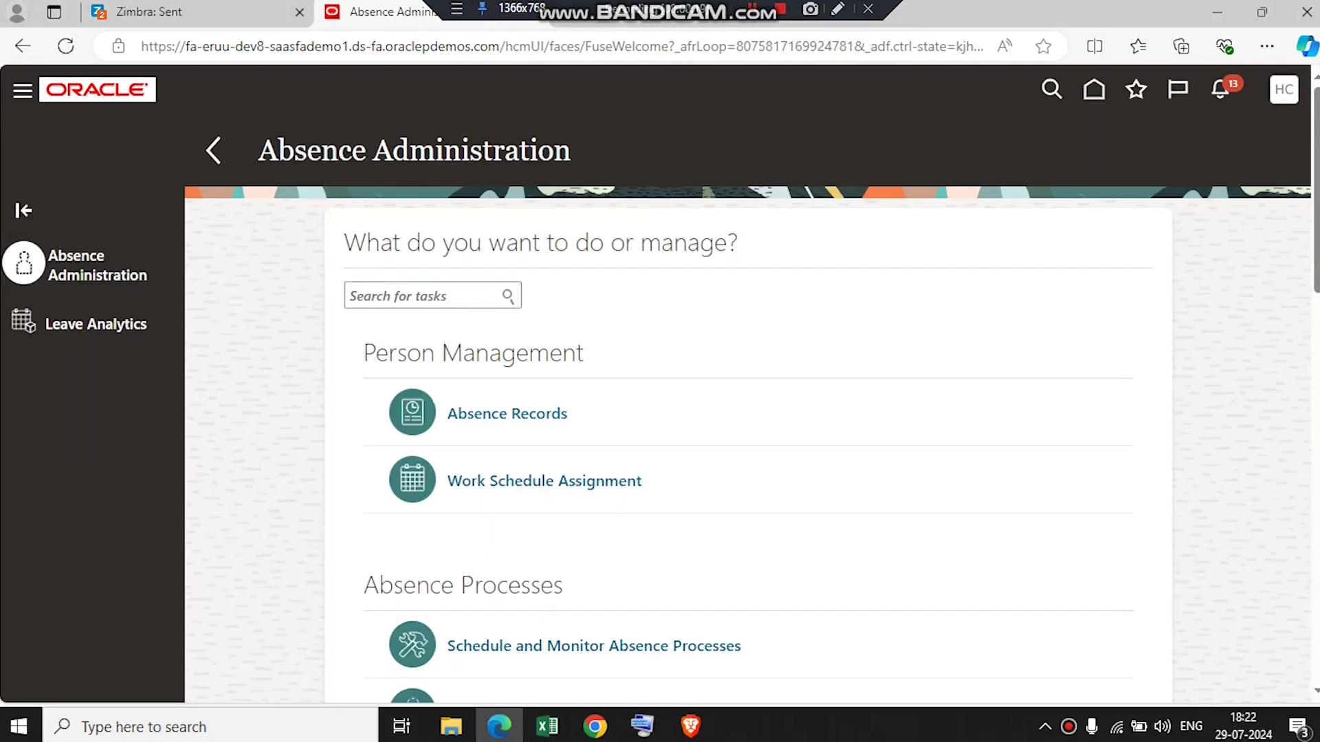
scroll(557, 364, "down", 3)
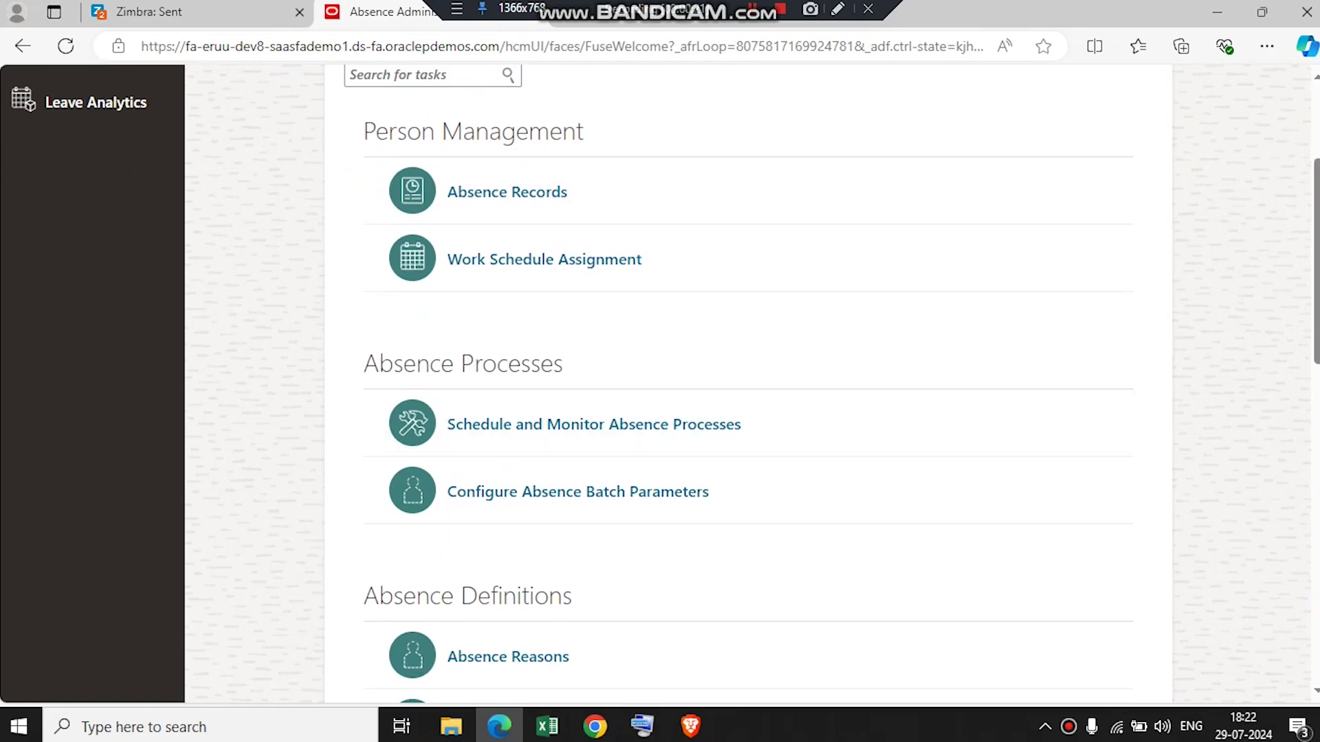
left_click(490, 425)
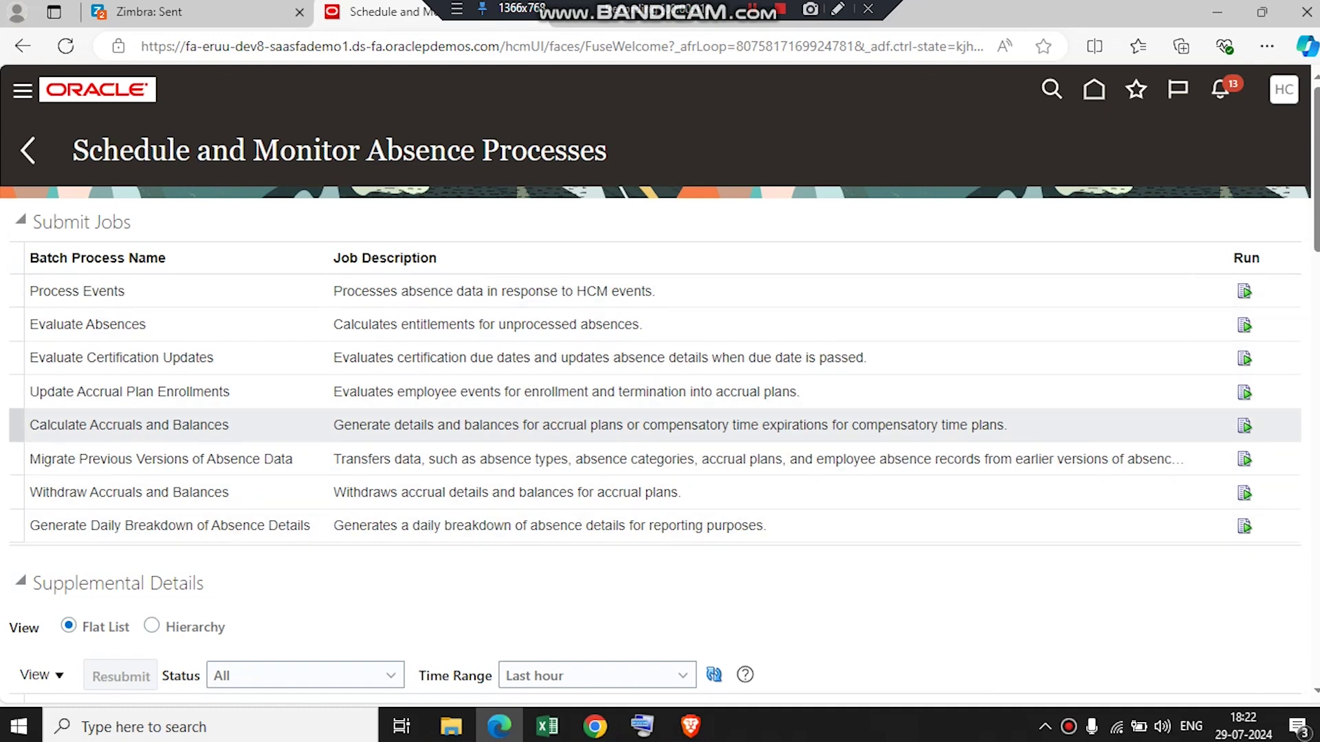
left_click(49, 425)
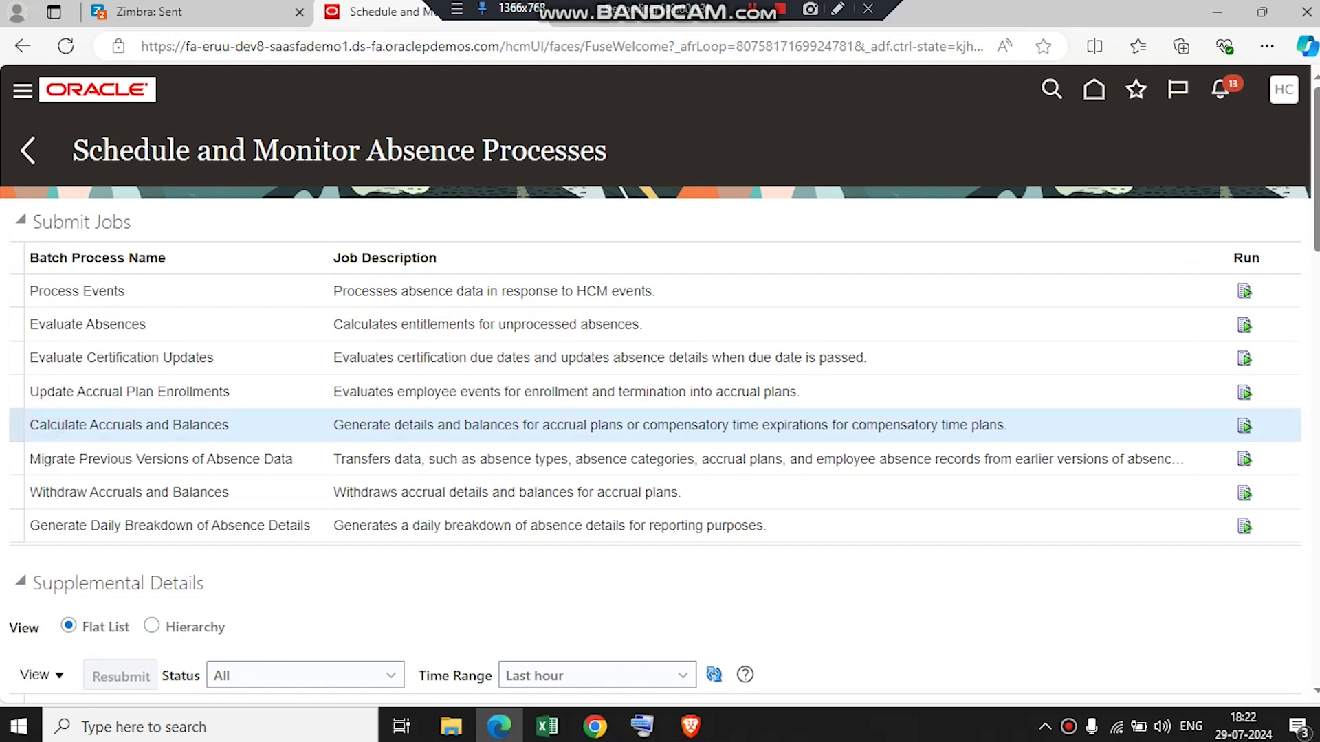
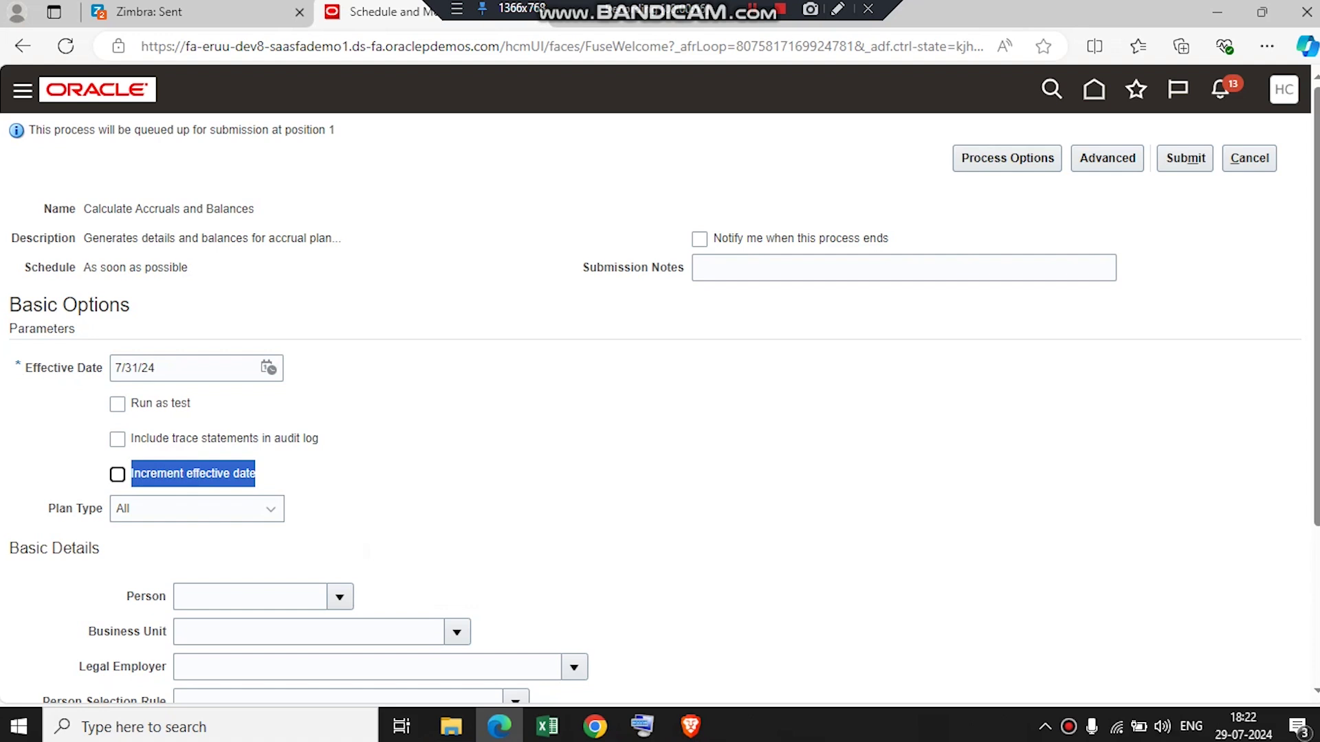
Enable incrementing the effective date and set the business unit to QUINTILES_BU, found by searching for "quint".
left_click(117, 474)
scroll(660, 385, "down", 3)
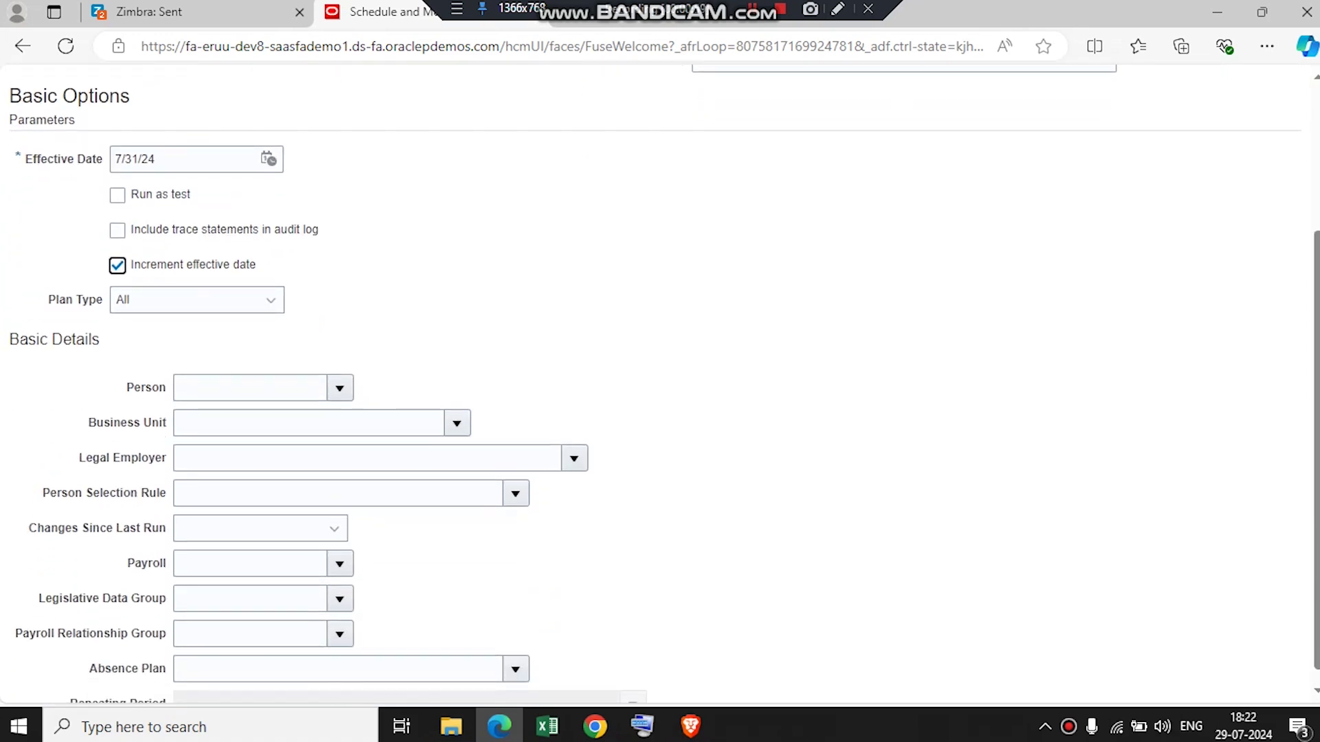
scroll(659, 385, "down", 1)
left_click(456, 408)
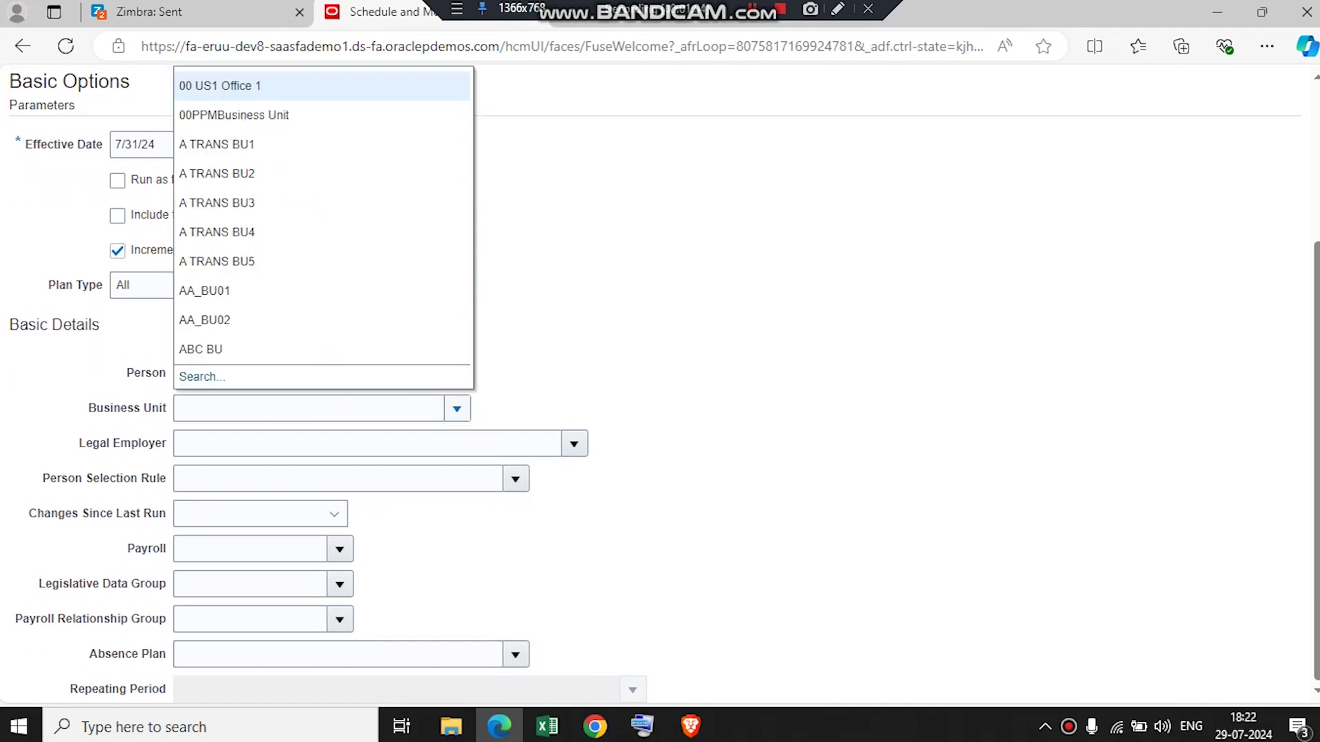
left_click(196, 378)
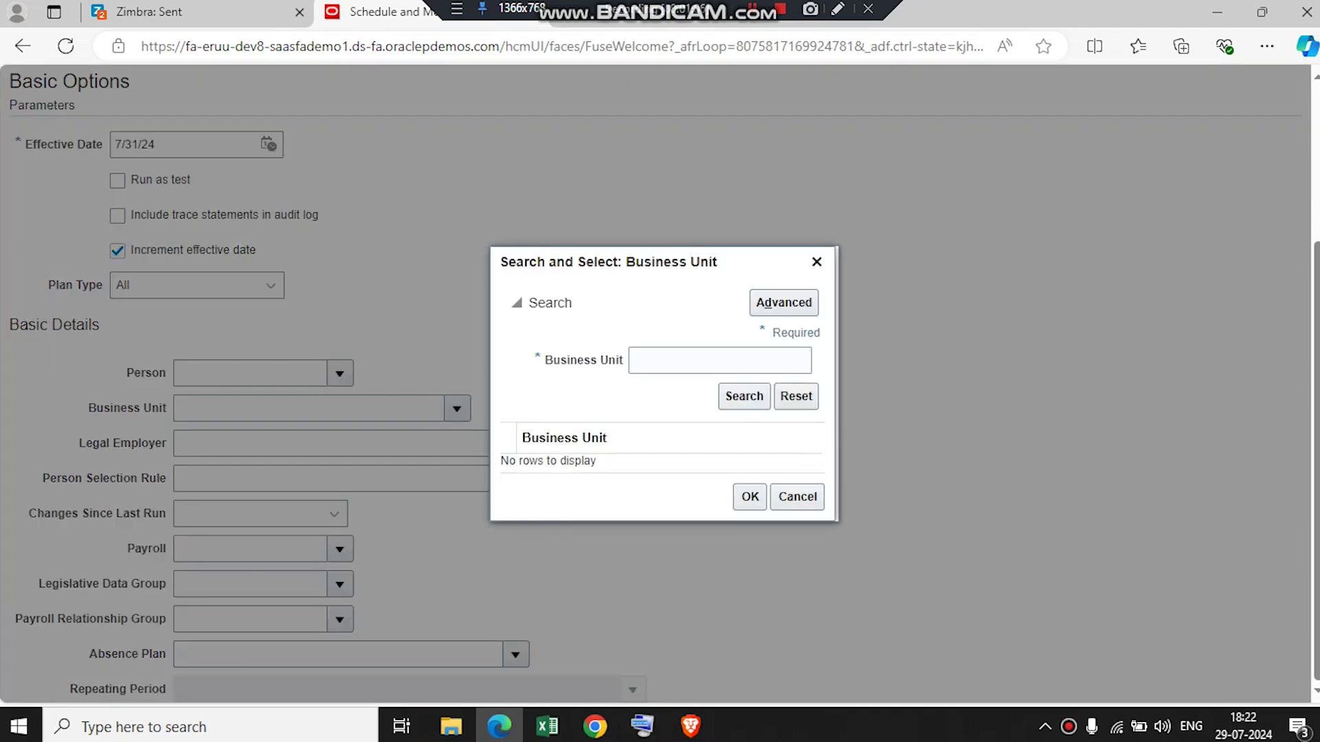
left_click(677, 359)
type("q")
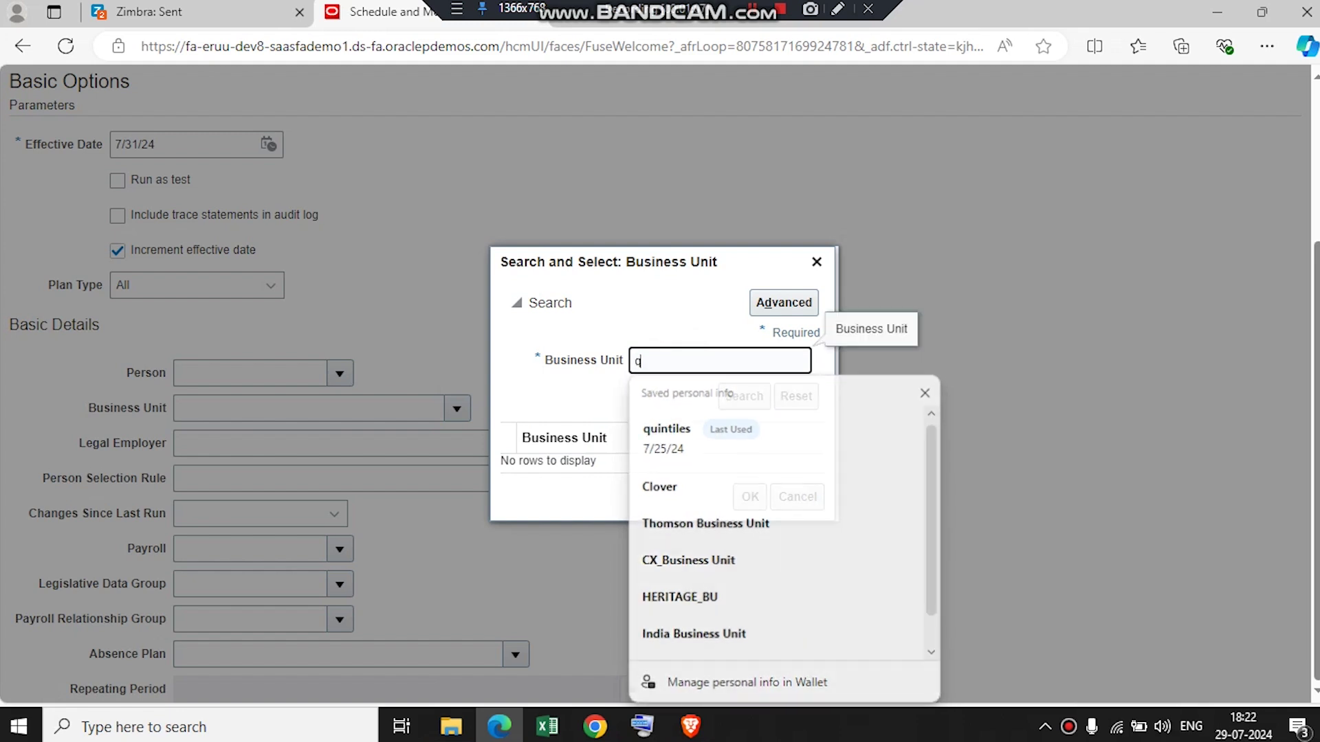
type("uint")
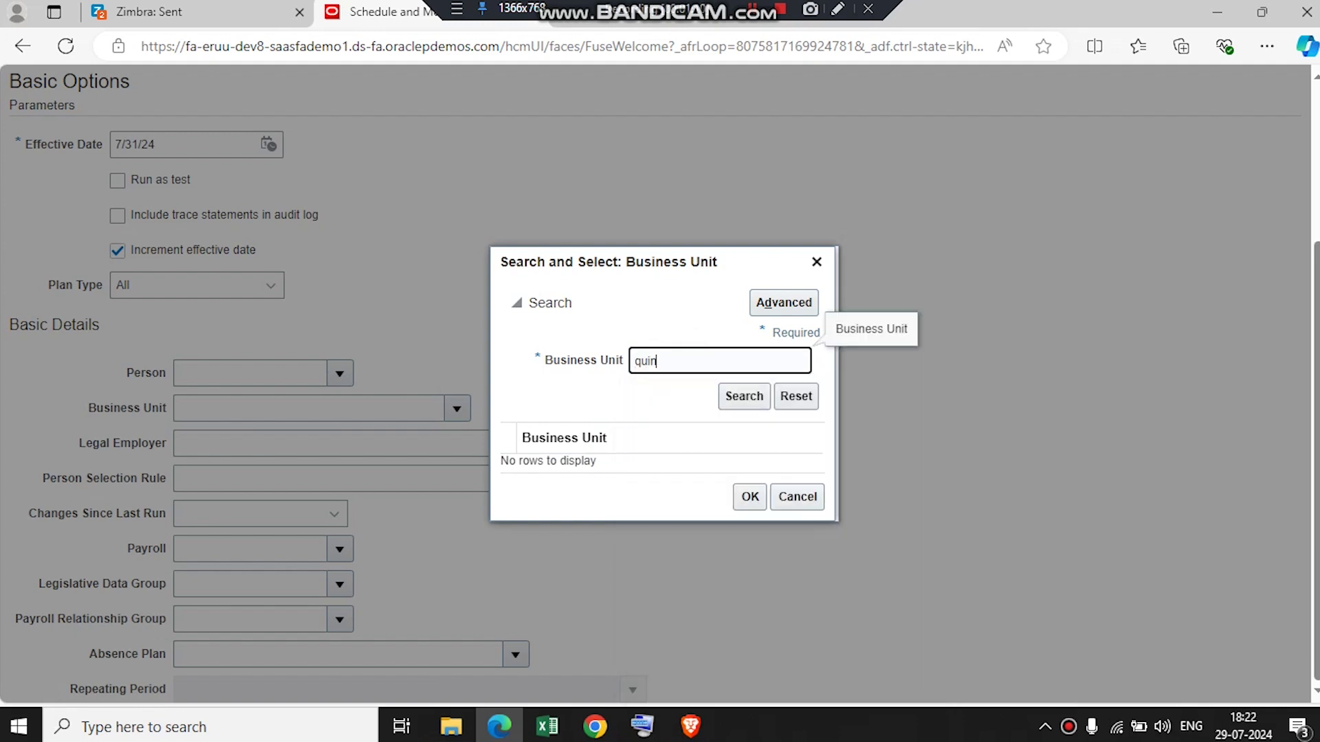
left_click(742, 396)
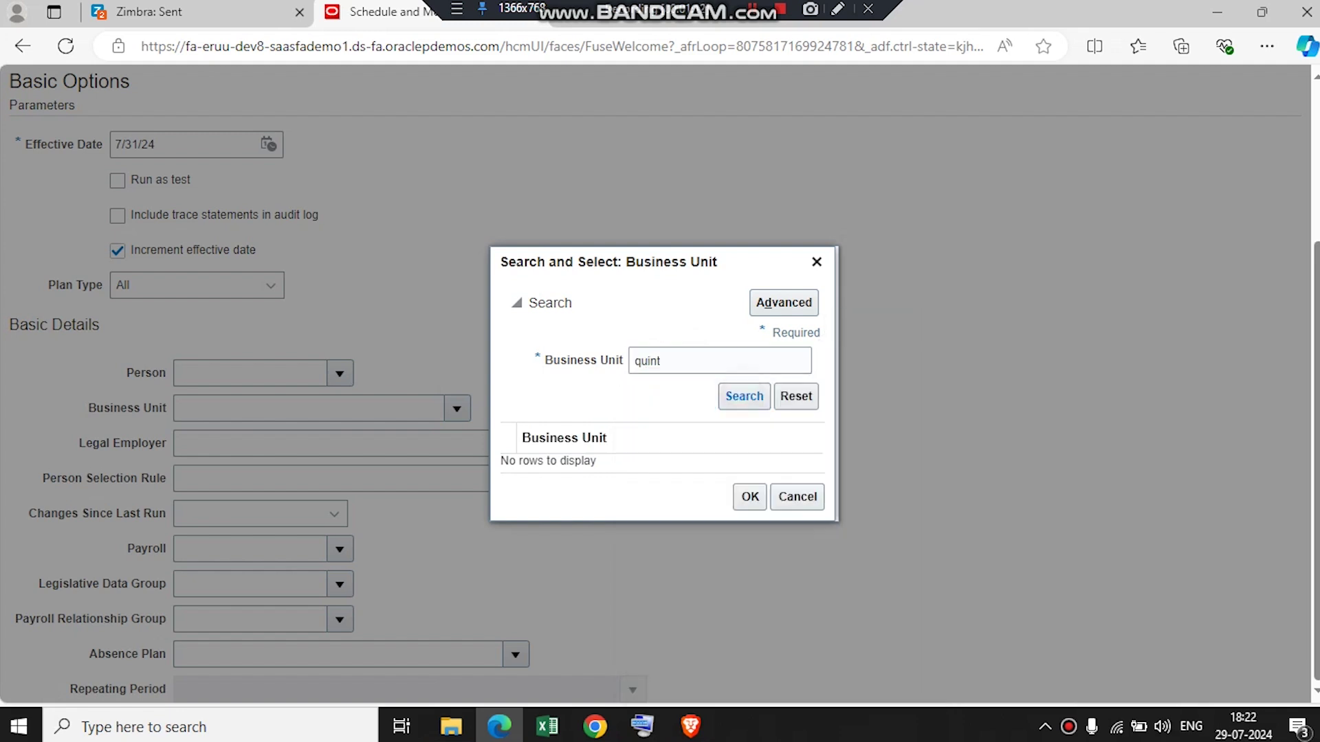
left_click(671, 457)
left_click(744, 505)
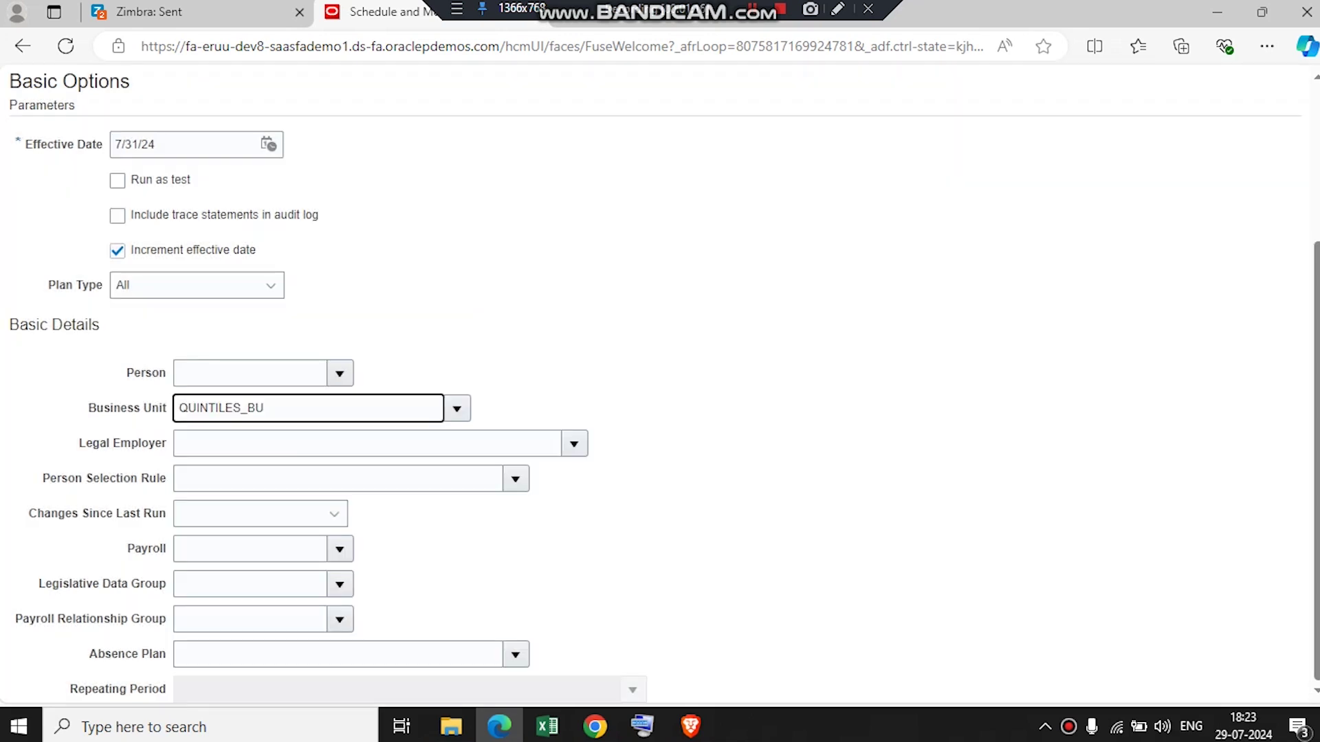
Search the legal employers for "quint" and set the process's legal employer to QUINTILES.
left_click(574, 444)
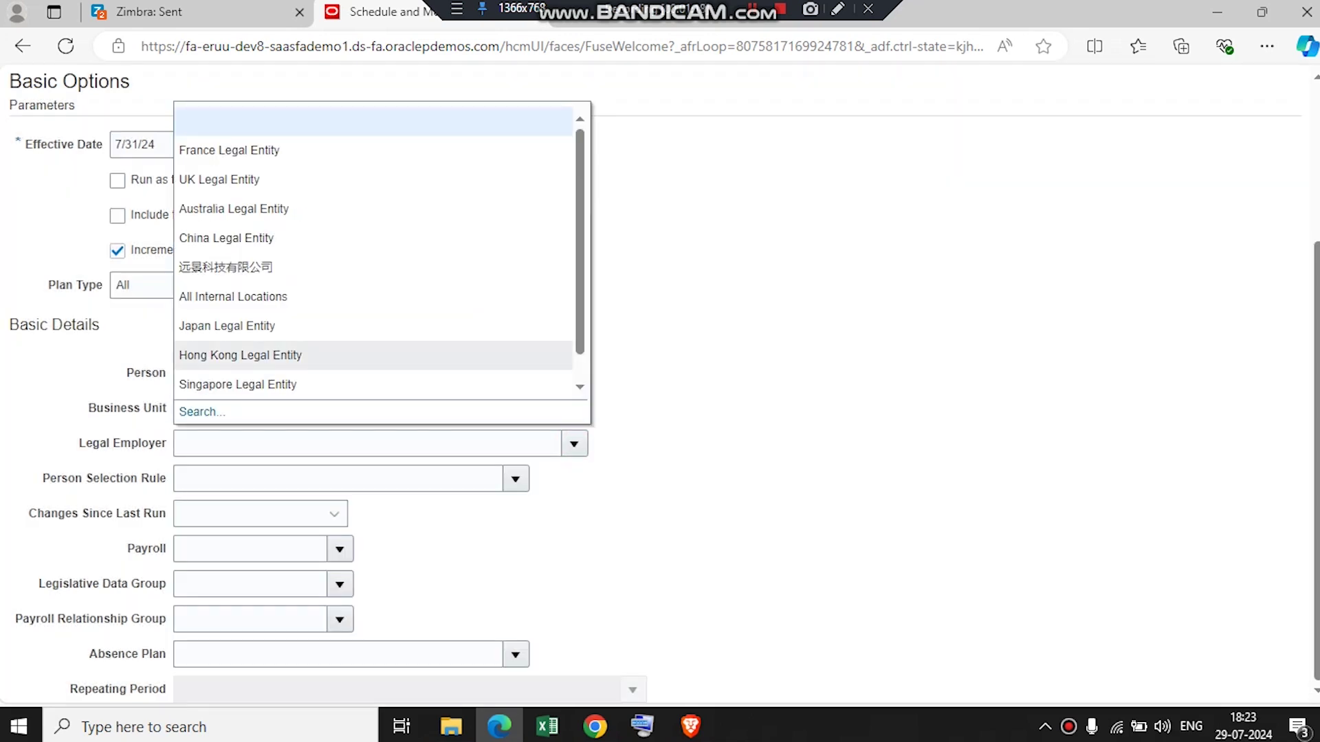
left_click(196, 411)
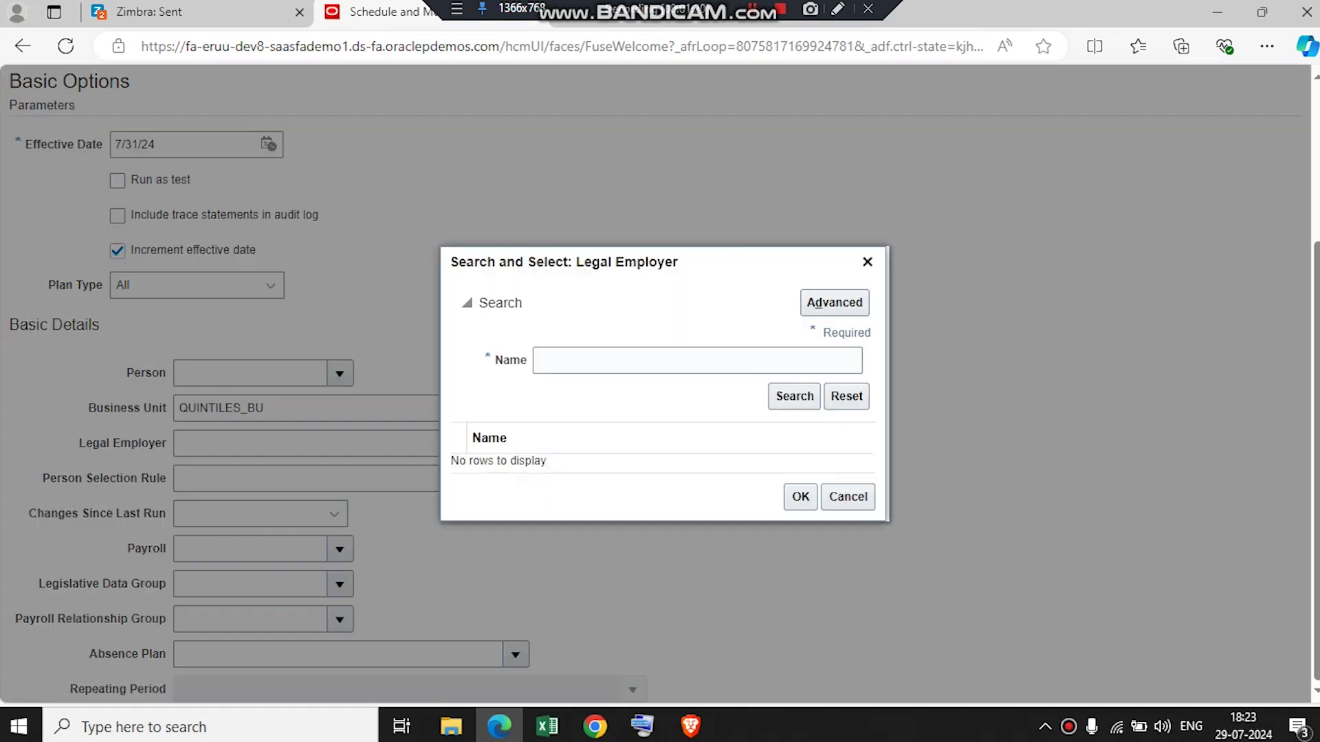
left_click(647, 360)
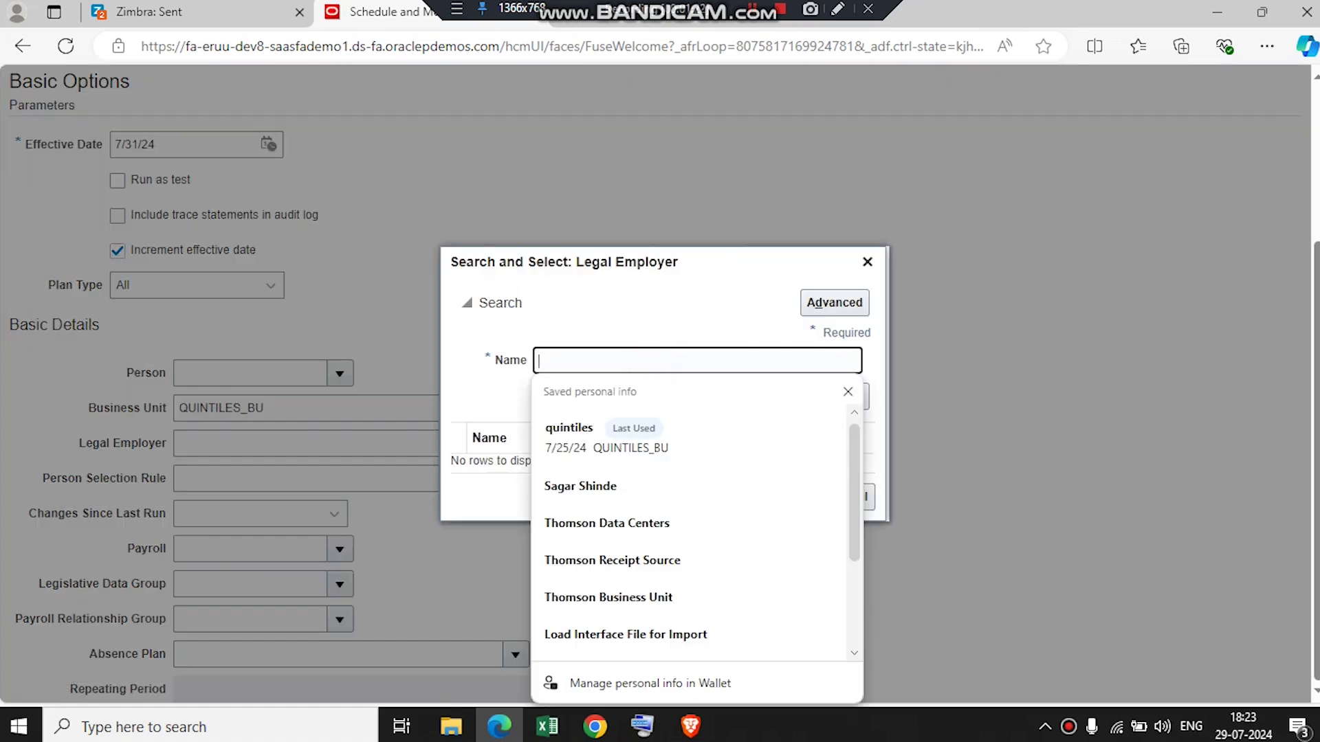
type("quin")
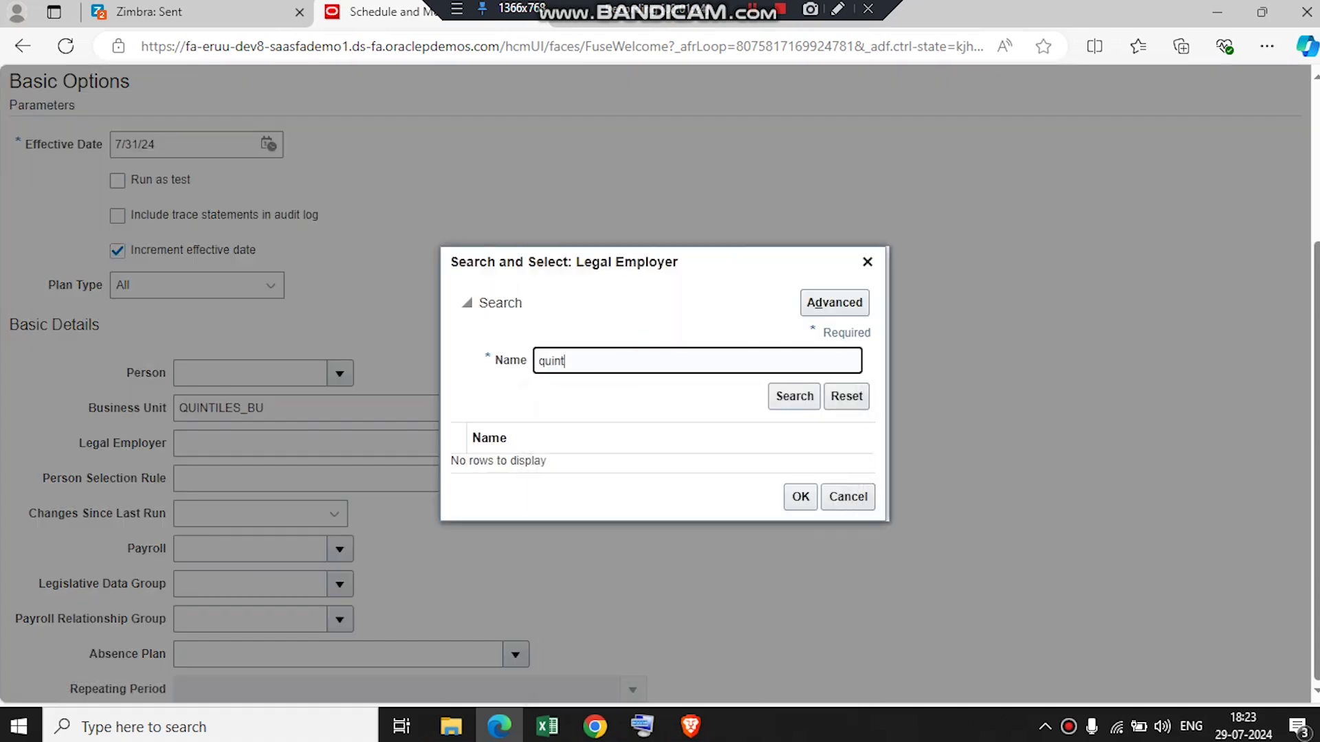
type("t")
key("Return")
left_click(569, 440)
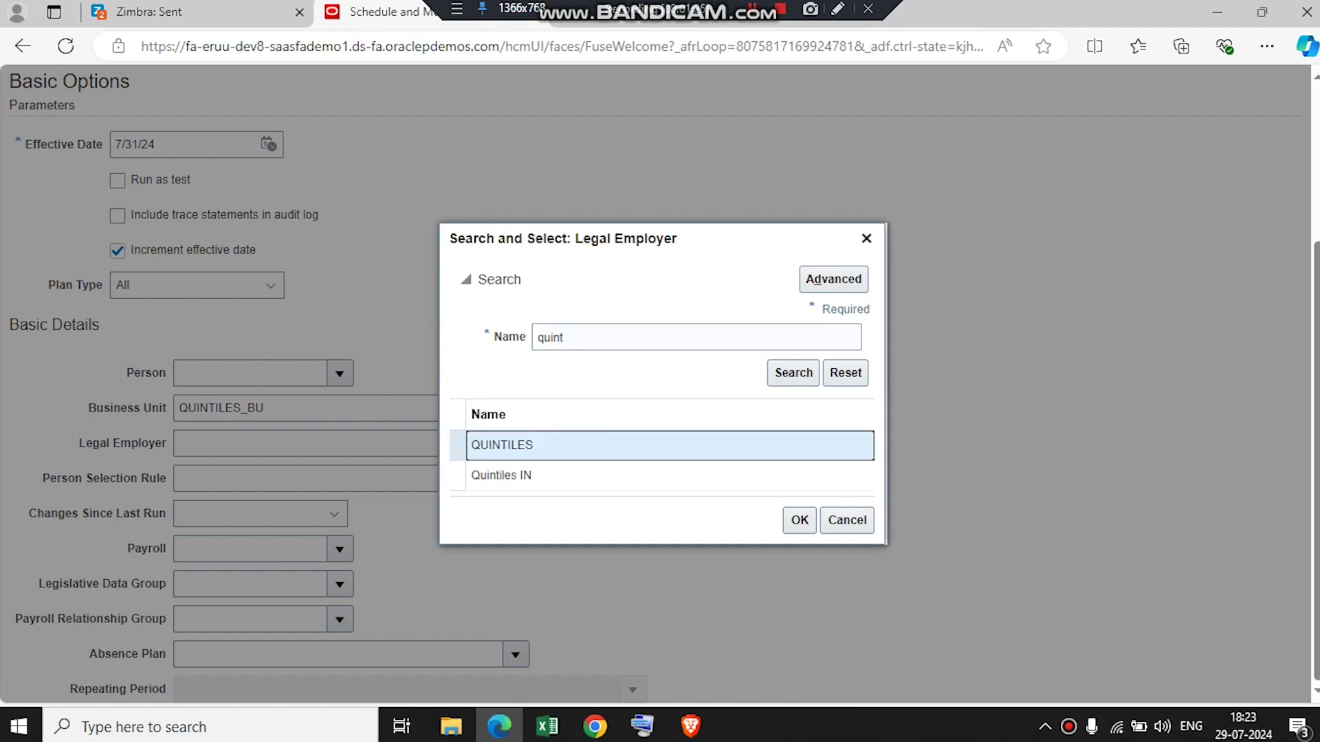
left_click(799, 520)
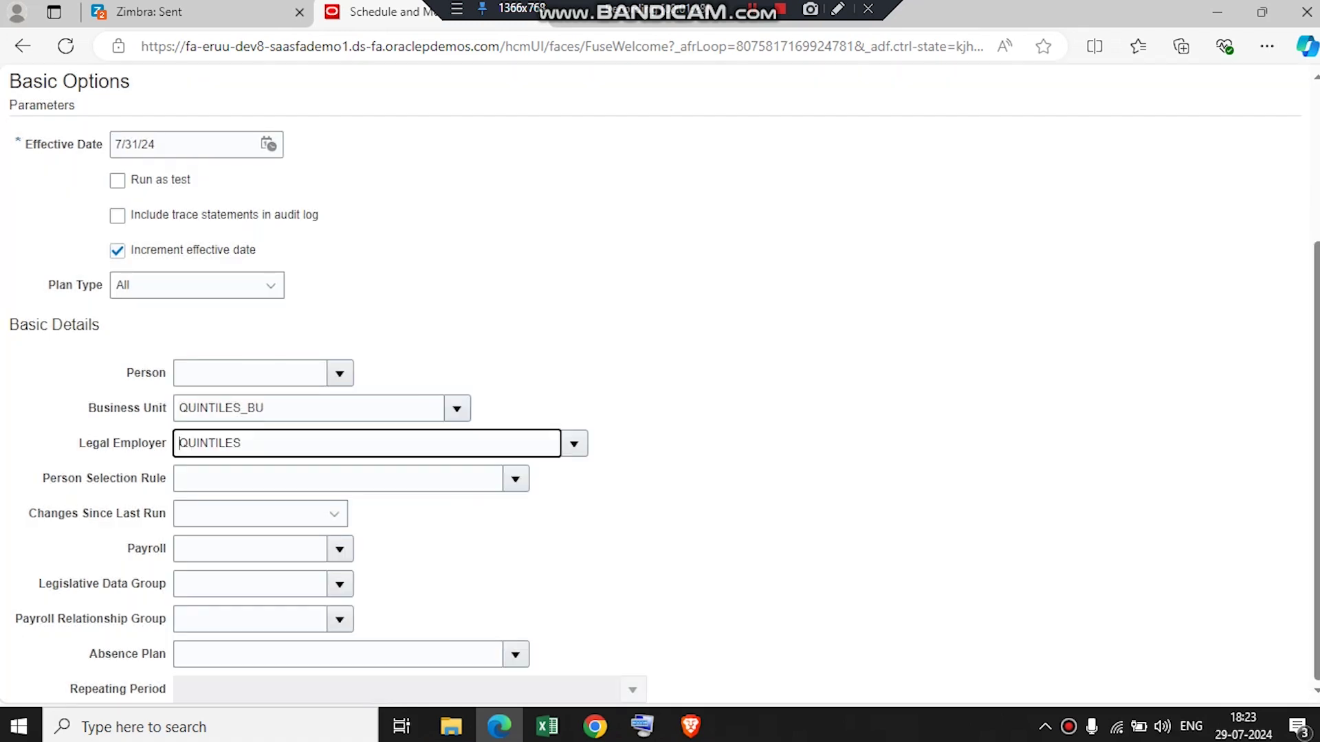
Search the legislative data groups for "quint" and choose QUINTILES LDG for the process.
left_click(339, 584)
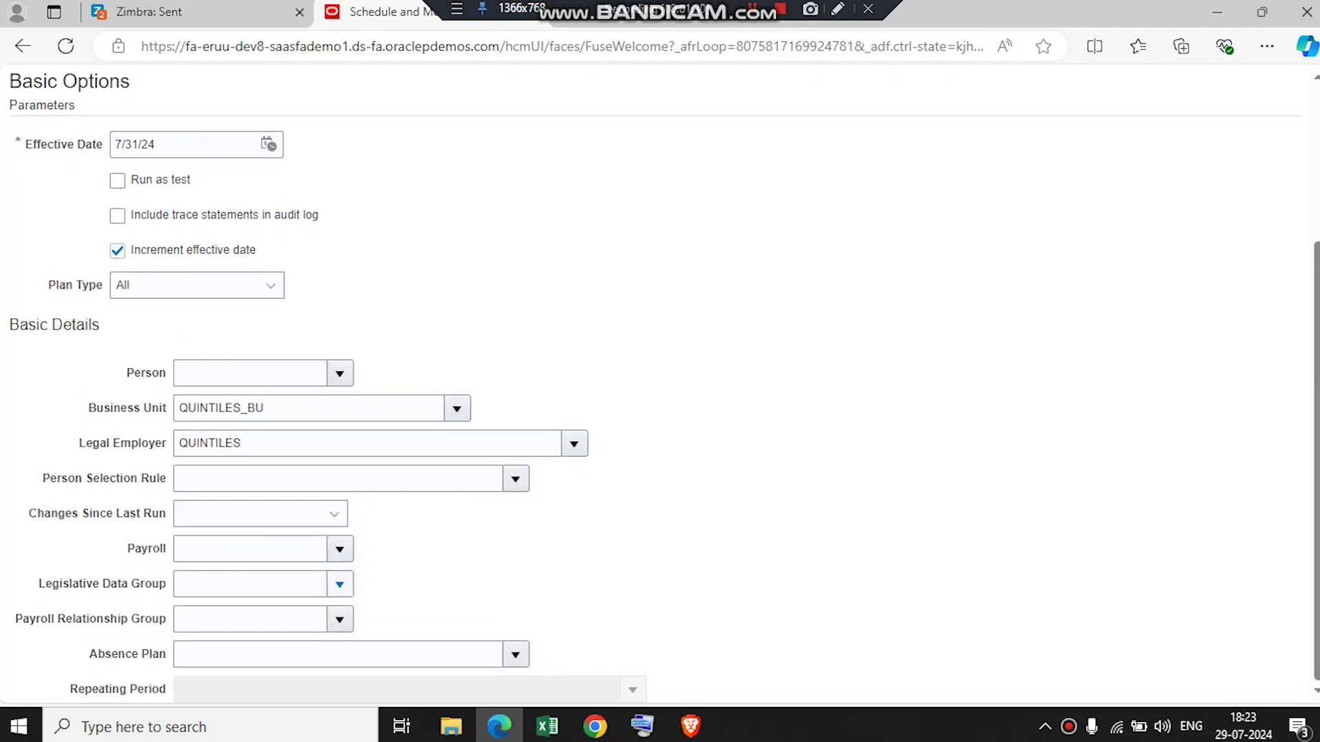
left_click(182, 552)
left_click(691, 362)
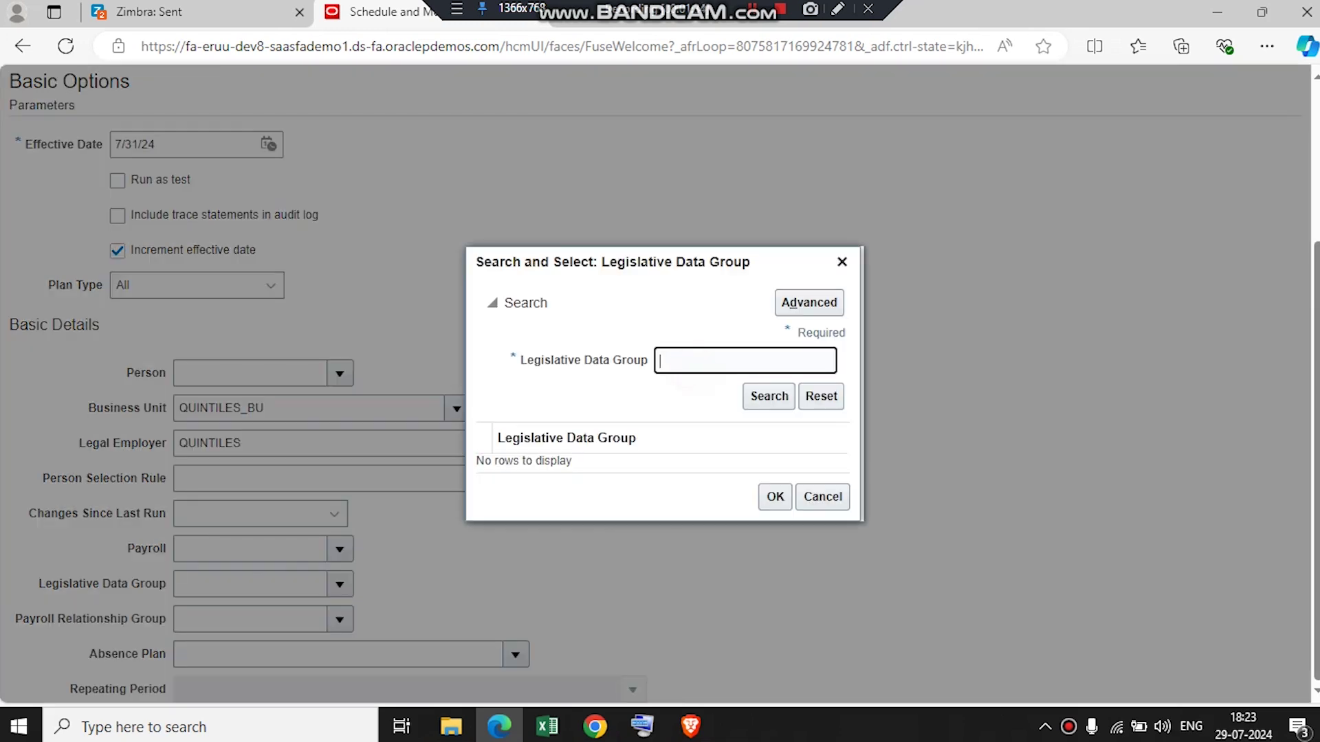
type("quint")
key("Return")
left_click(662, 443)
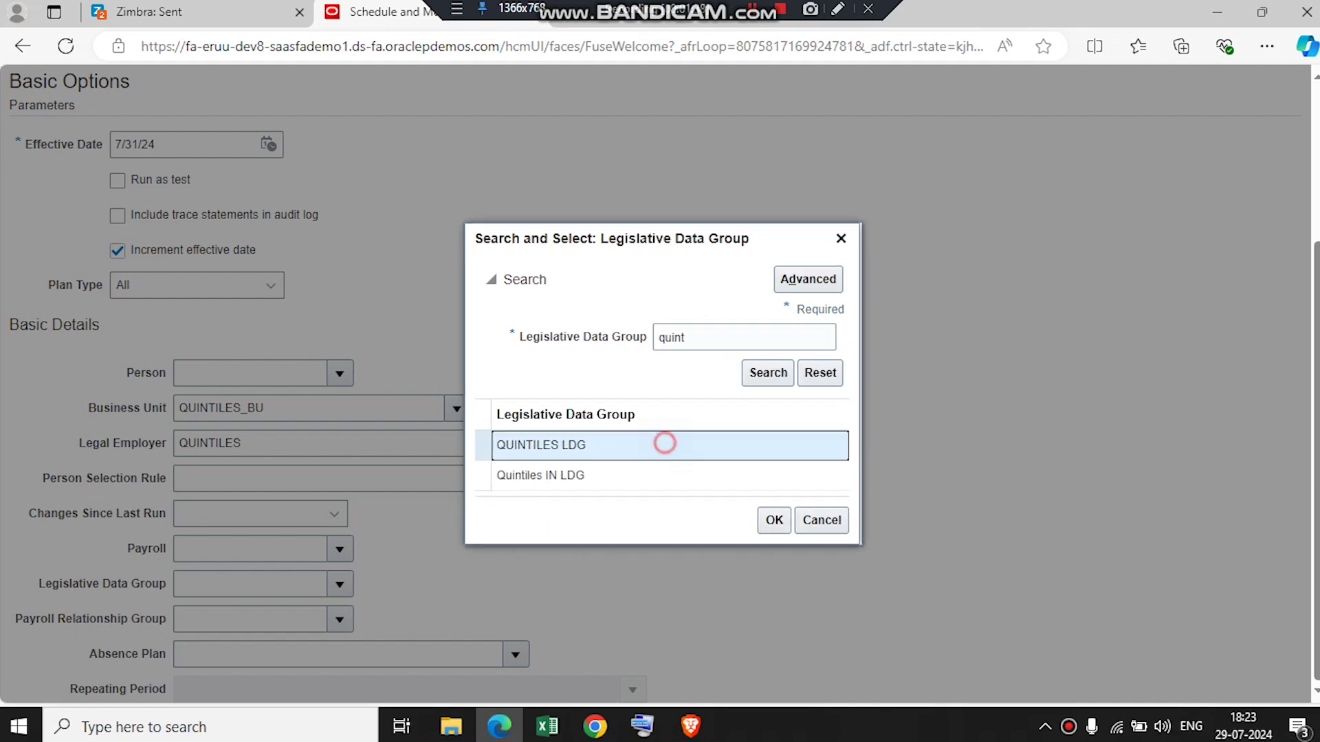
left_click(774, 520)
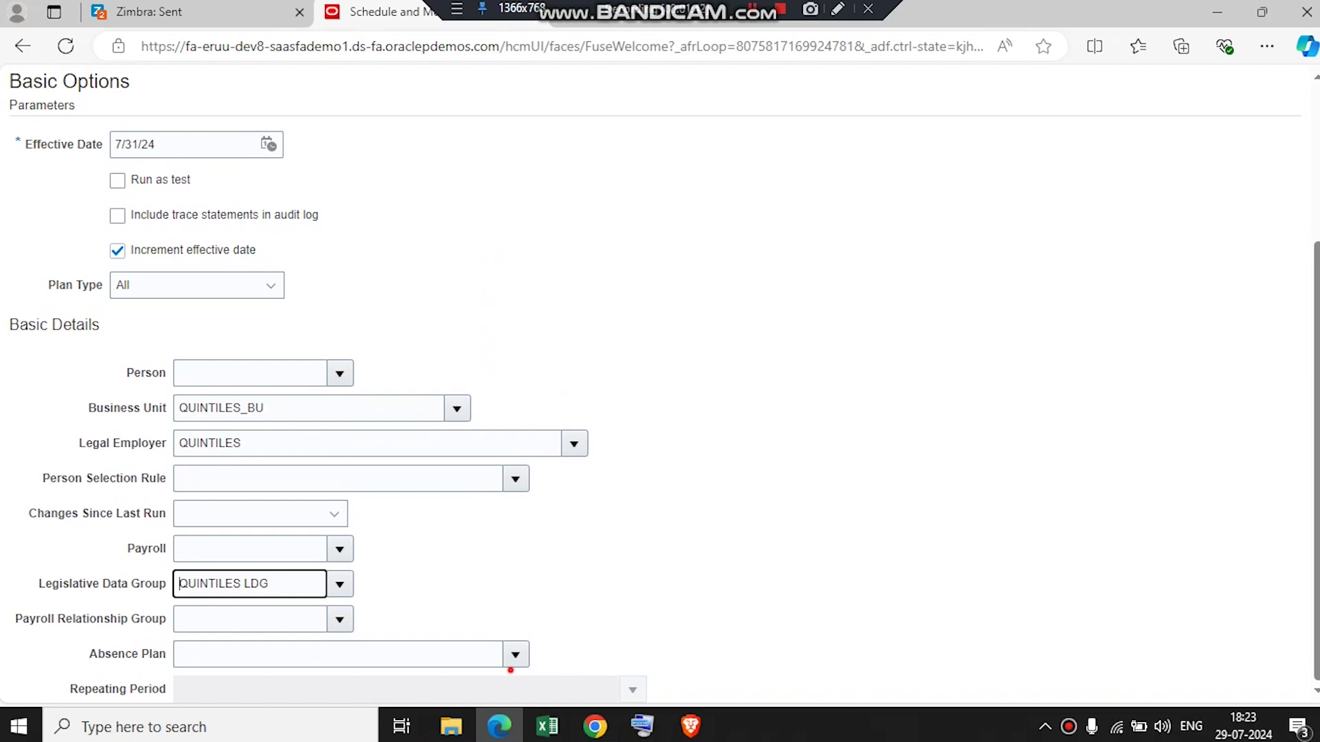
Search the absence plans for "quint" and set the process's absence plan to Quintiles Casual Leave.
left_click(515, 654)
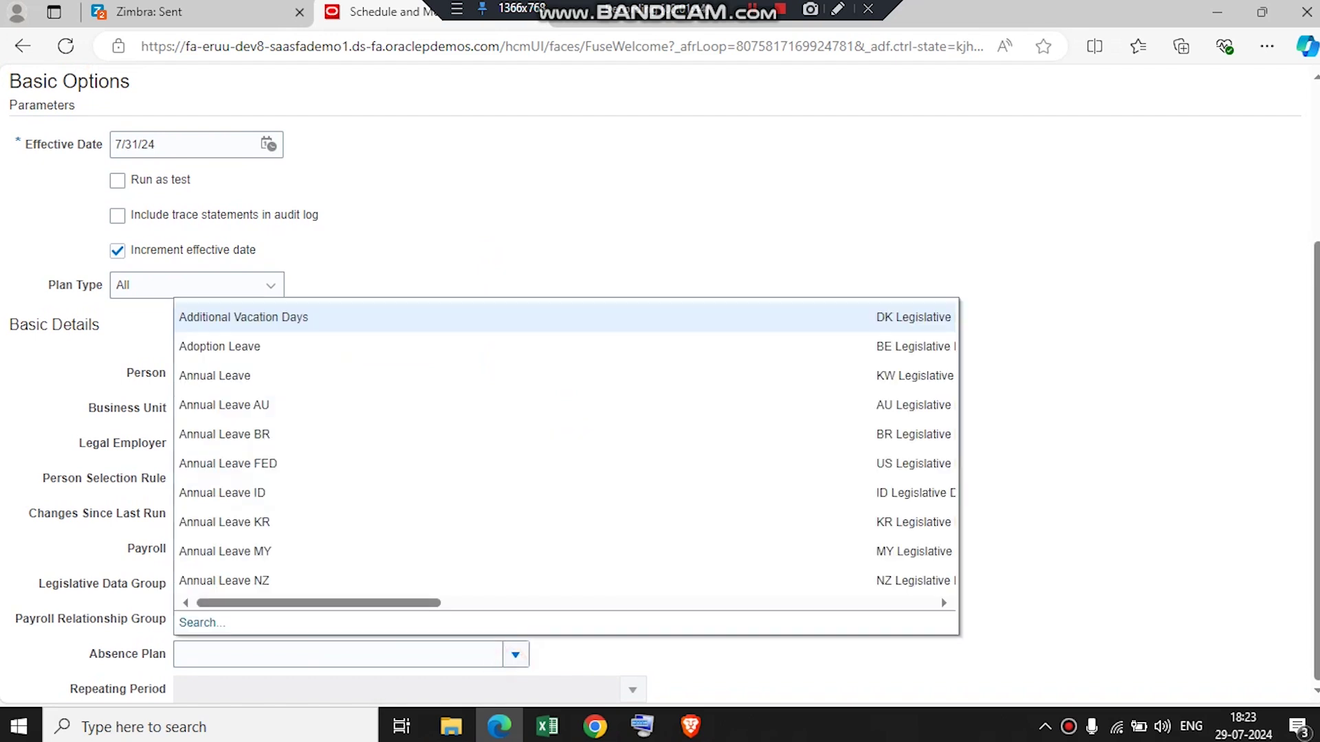
left_click(201, 623)
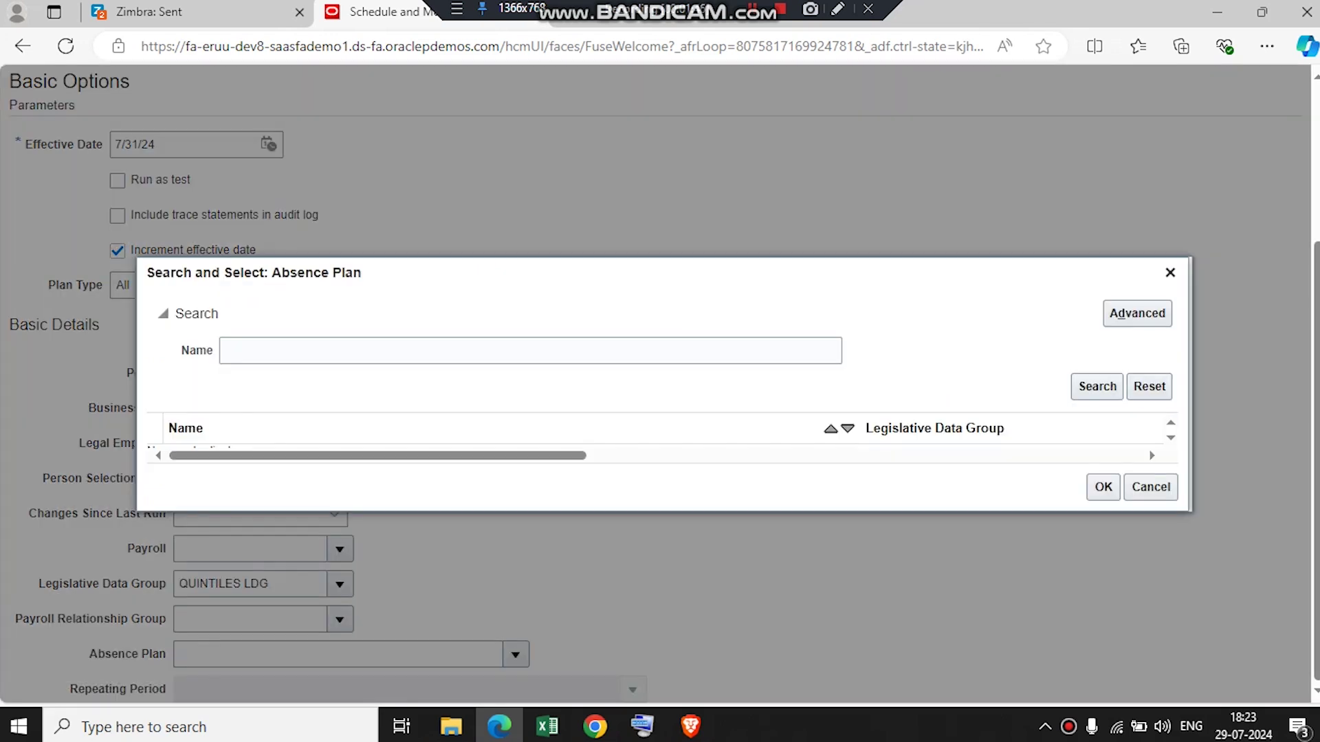
left_click(528, 354)
type("q")
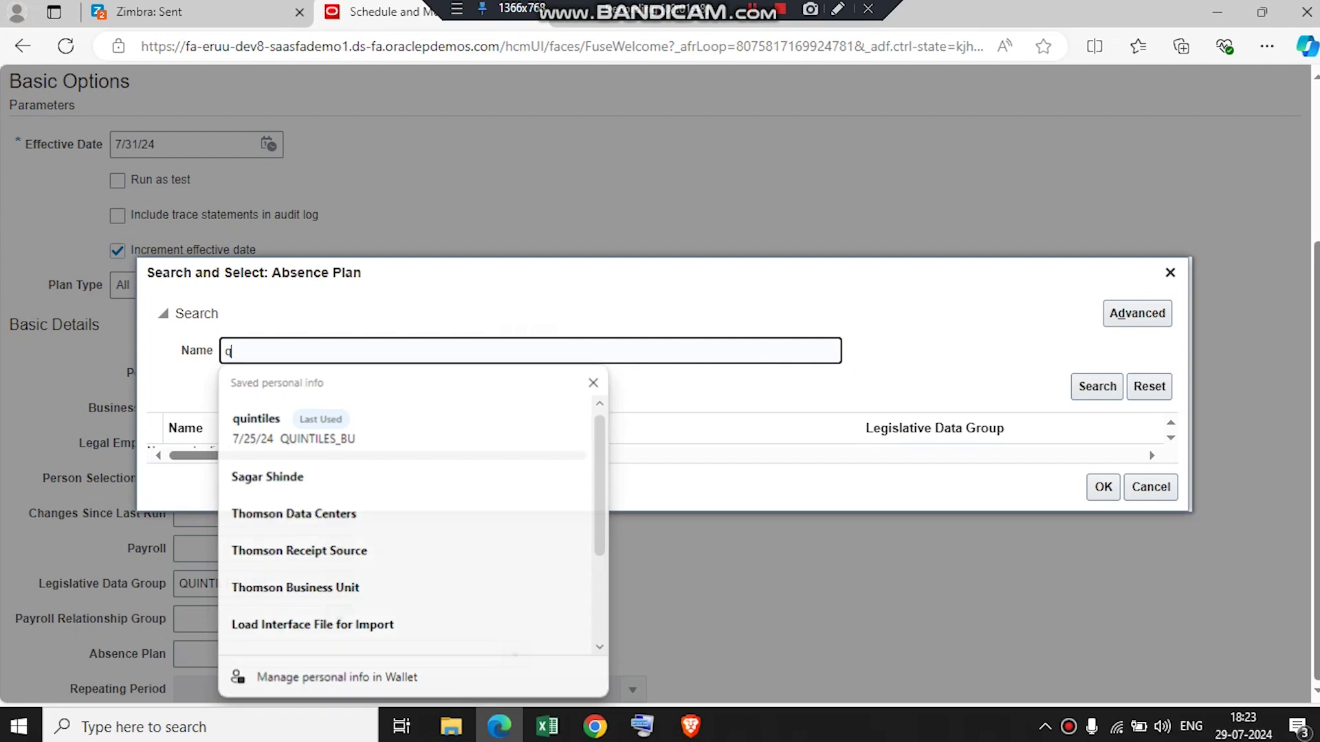
type("uint")
key("Return")
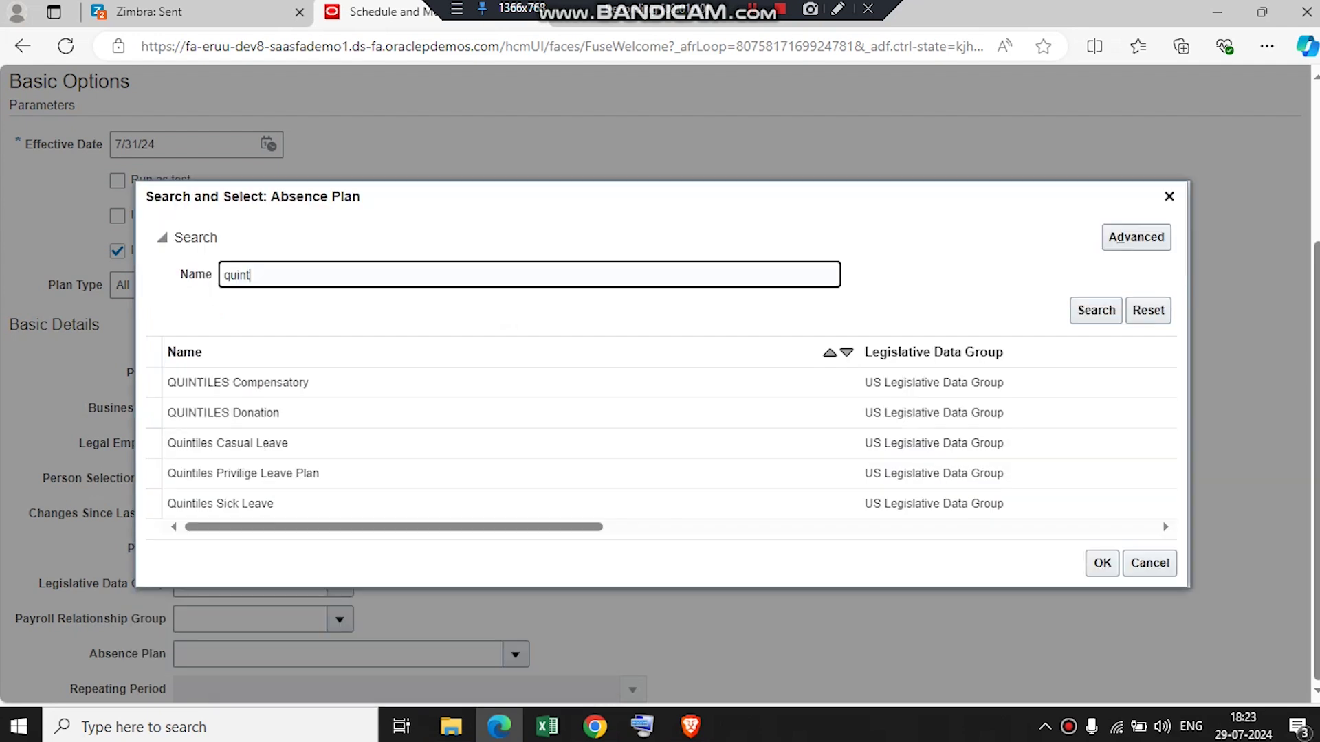
left_click(352, 443)
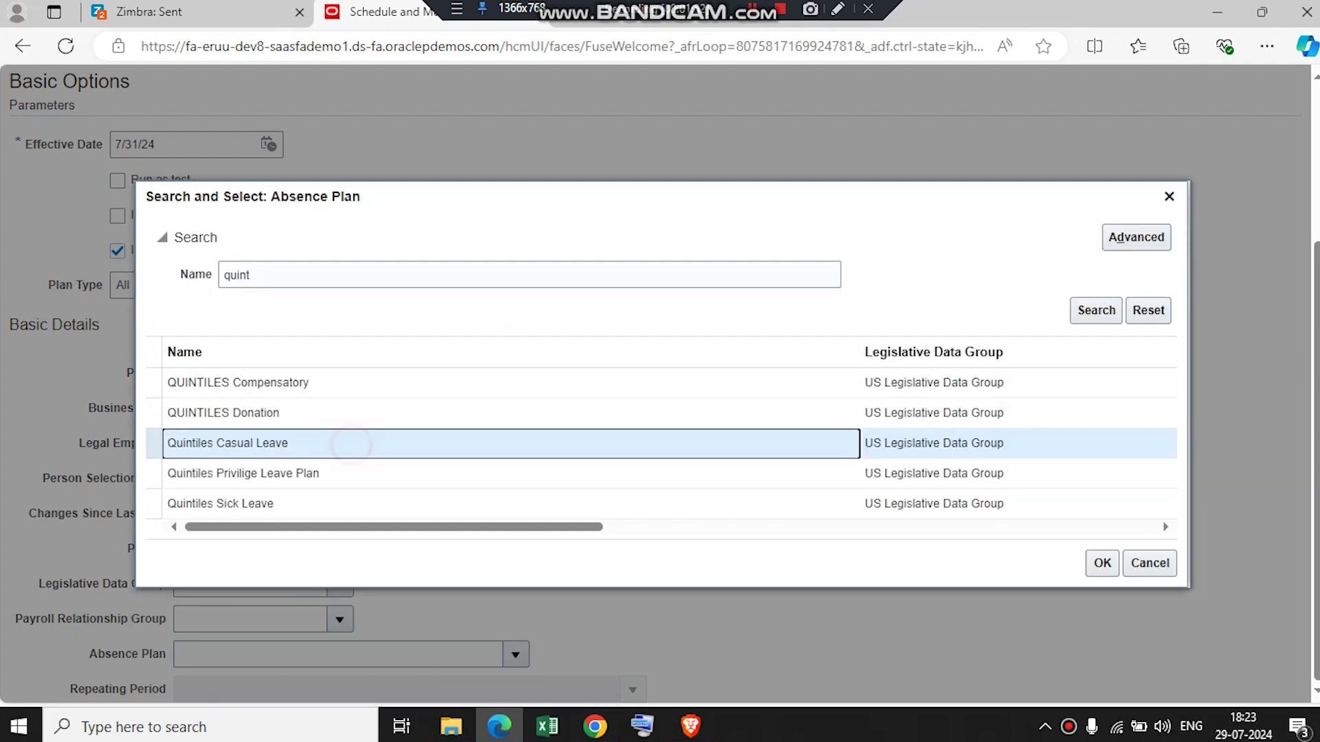
left_click(1102, 563)
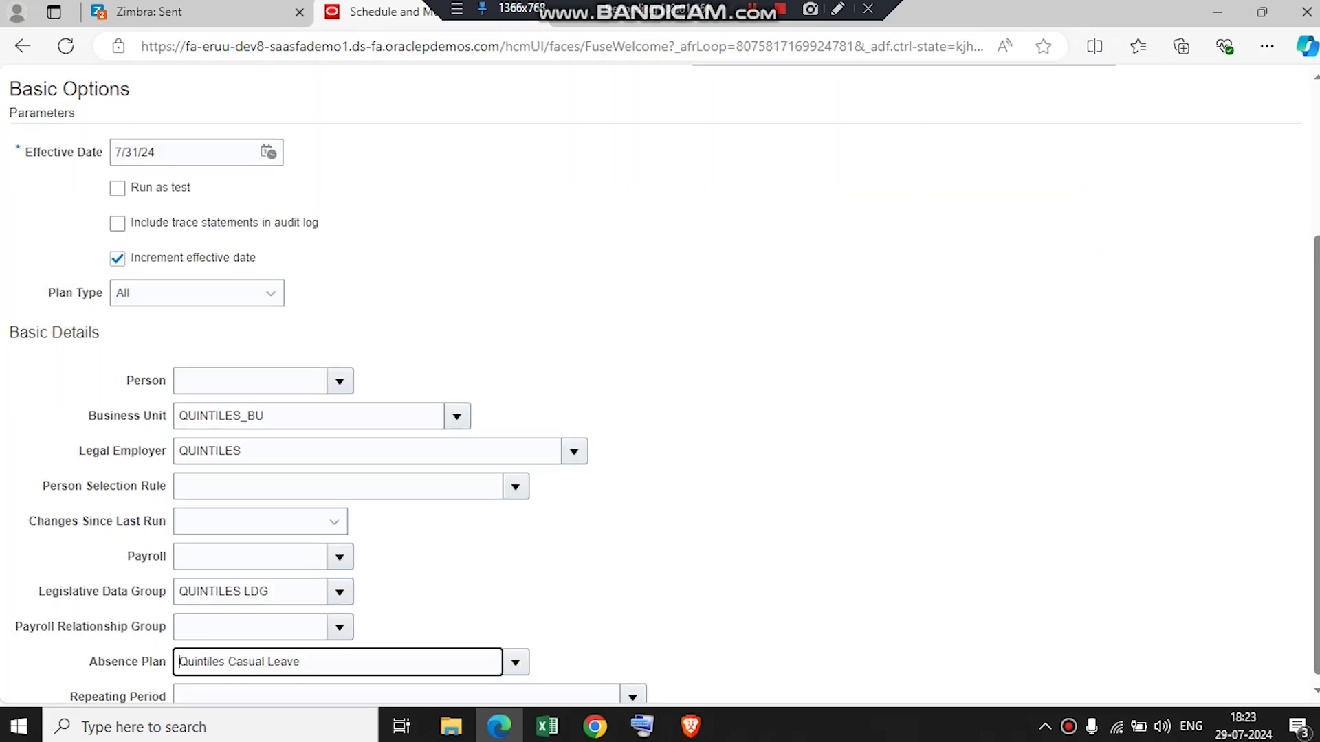
Submit the Calculate Accruals and Balances process and acknowledge the submission confirmation.
scroll(660, 384, "up", 3)
left_click(1179, 159)
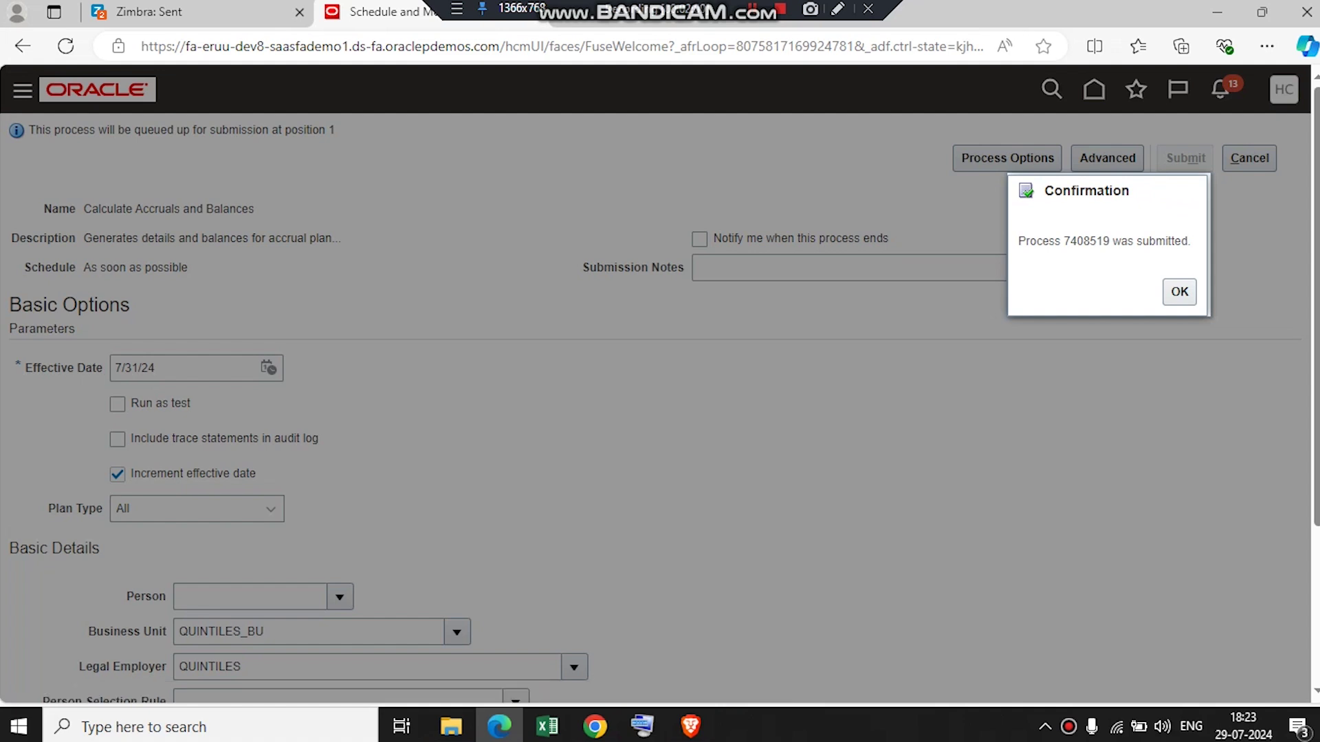
triple_click(1086, 241)
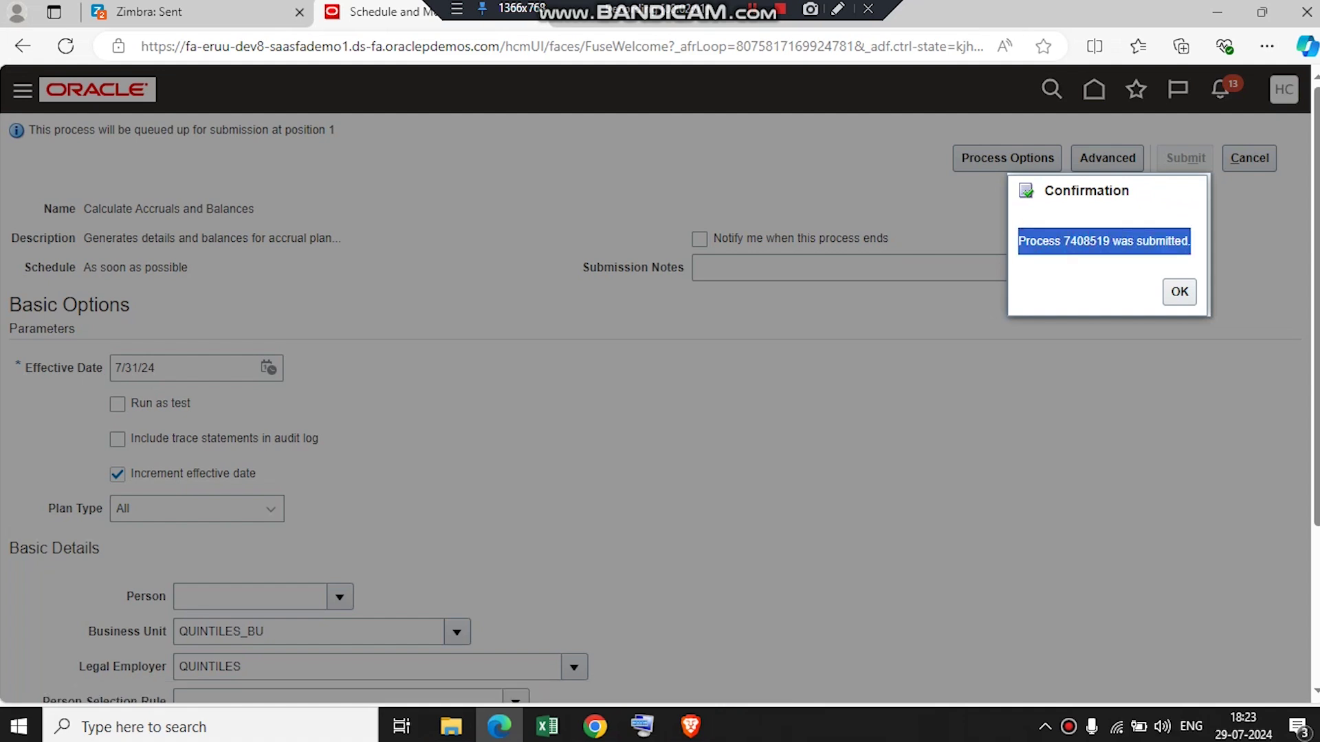
left_click(1180, 292)
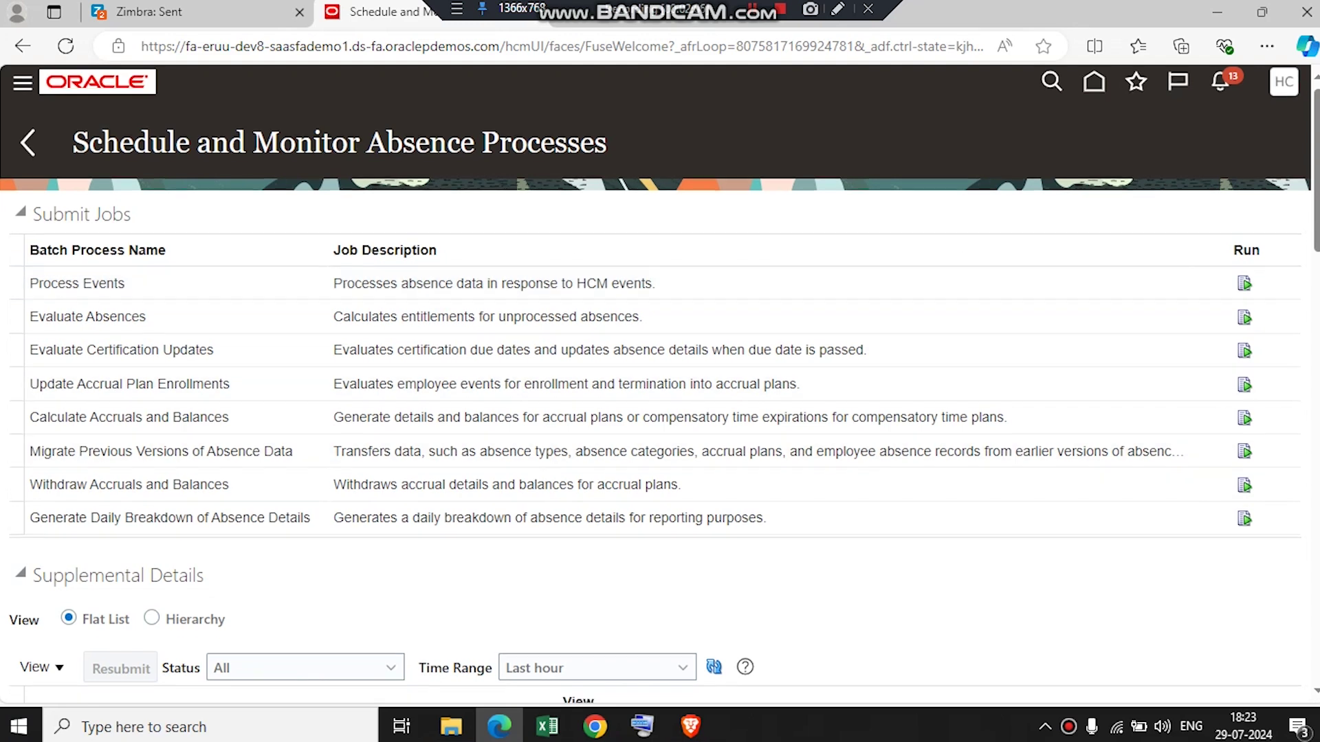
Refresh the list of submitted processes and check the status of the Calculate Accruals and Balances run.
scroll(659, 385, "down", 3)
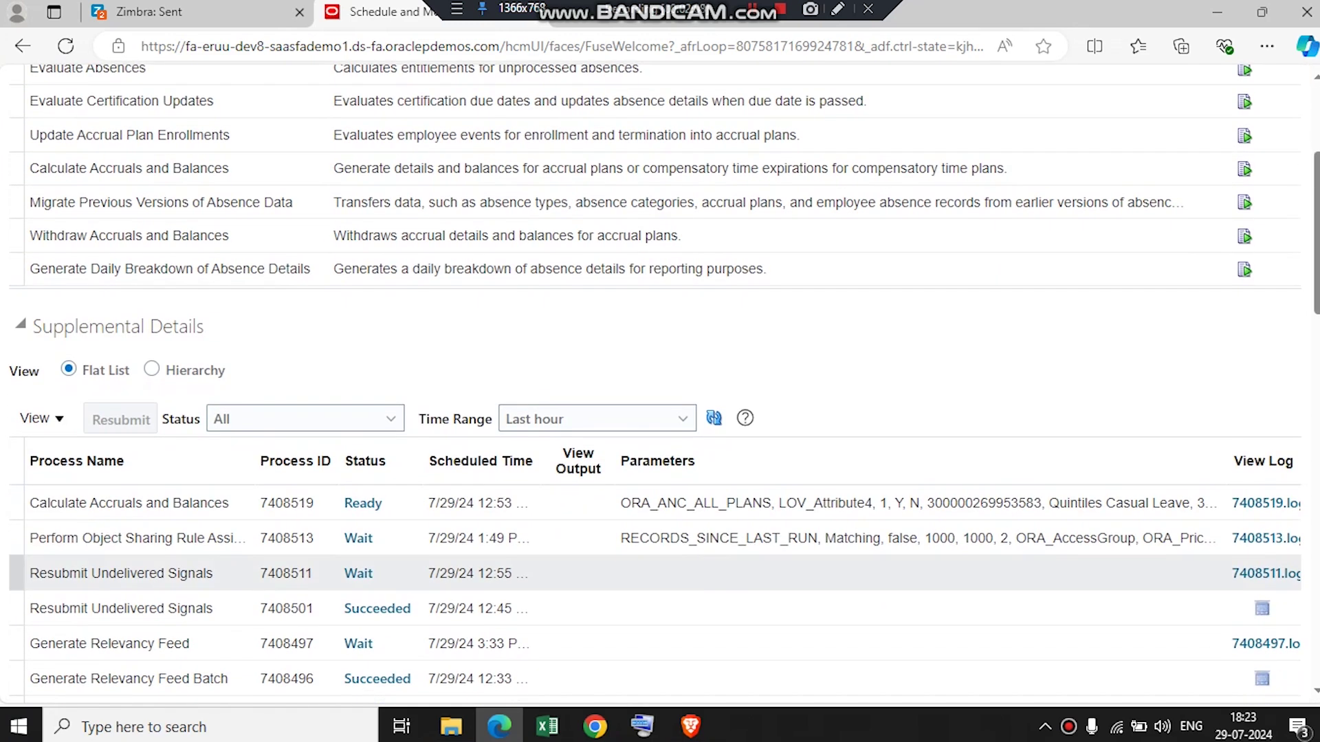
left_click(129, 503)
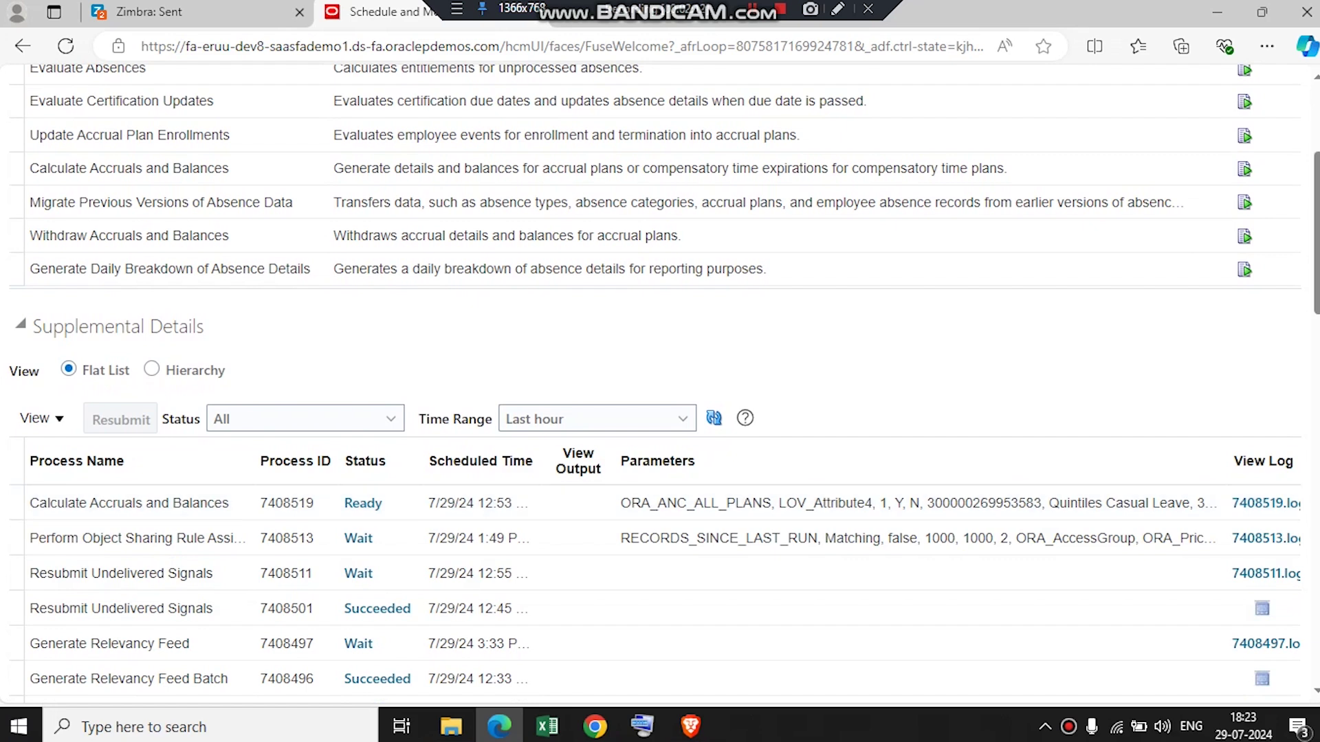
scroll(714, 377, "down", 1)
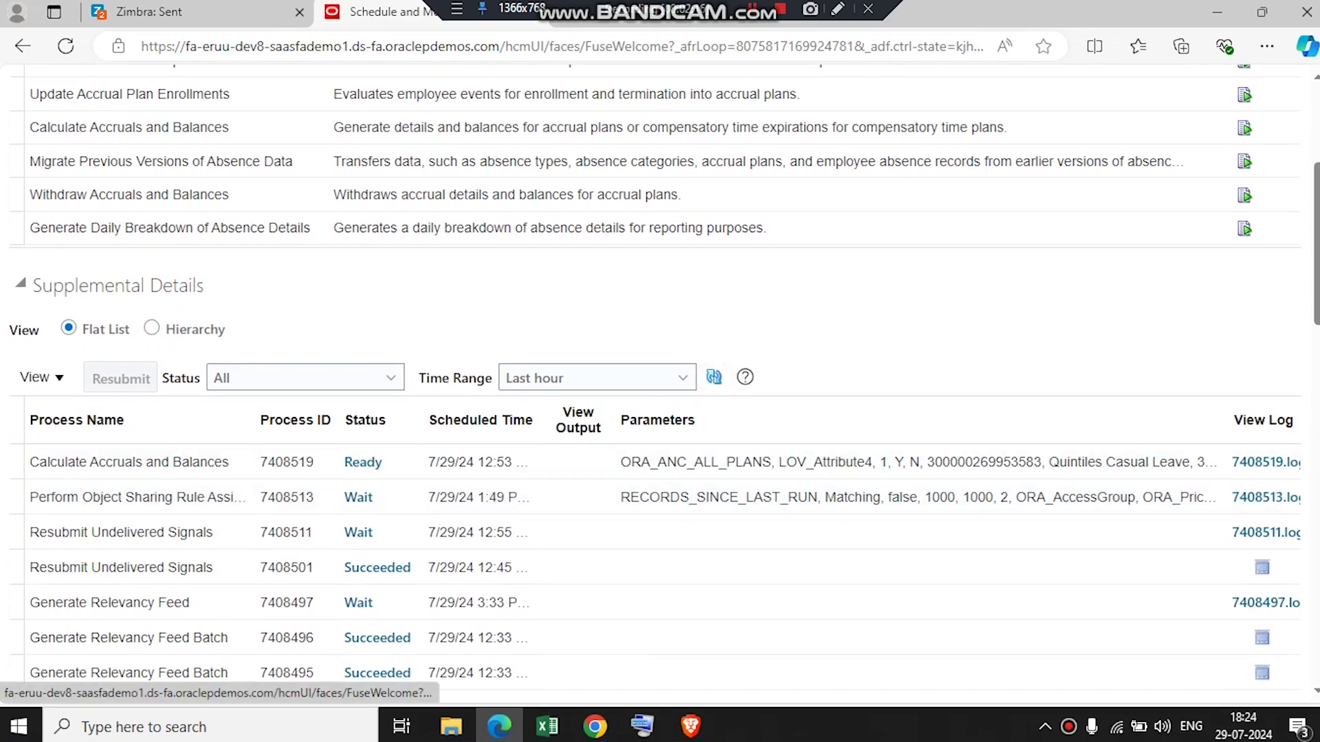
left_click(714, 377)
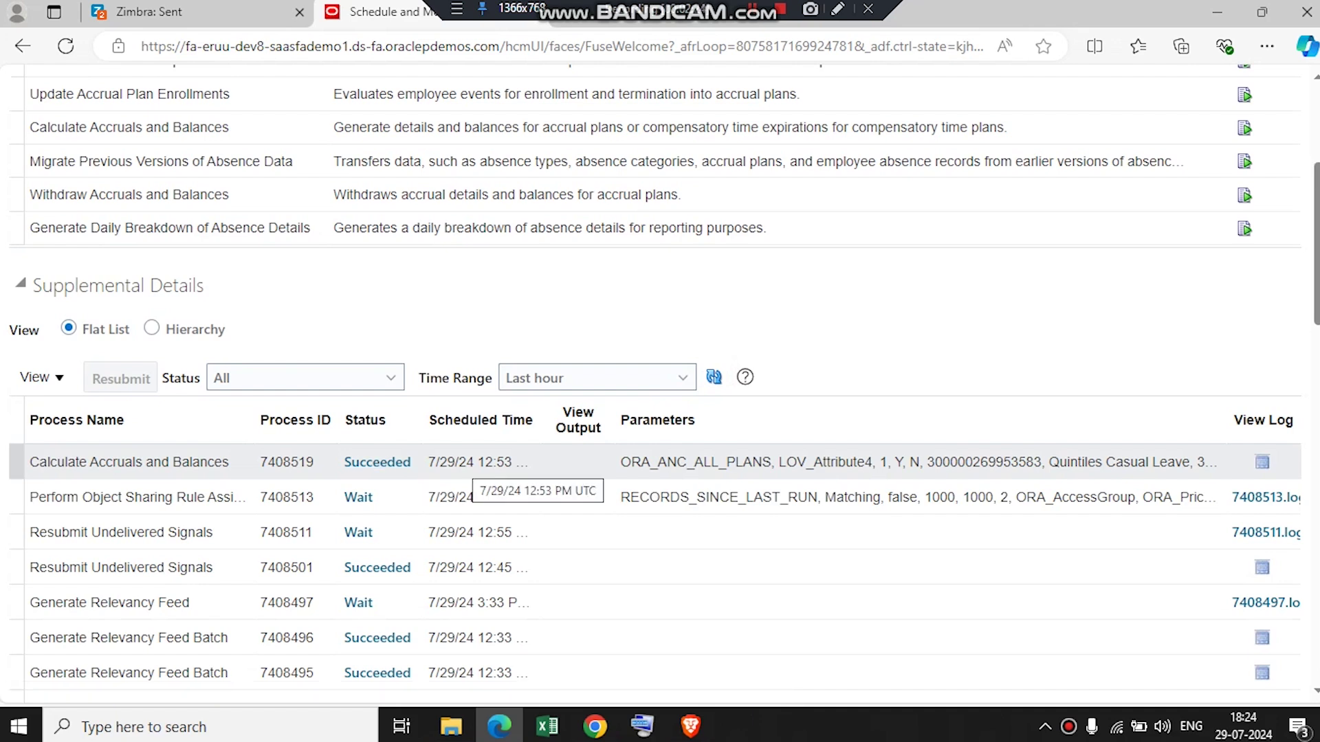
scroll(481, 462, "up", 1)
scroll(481, 481, "up", 1)
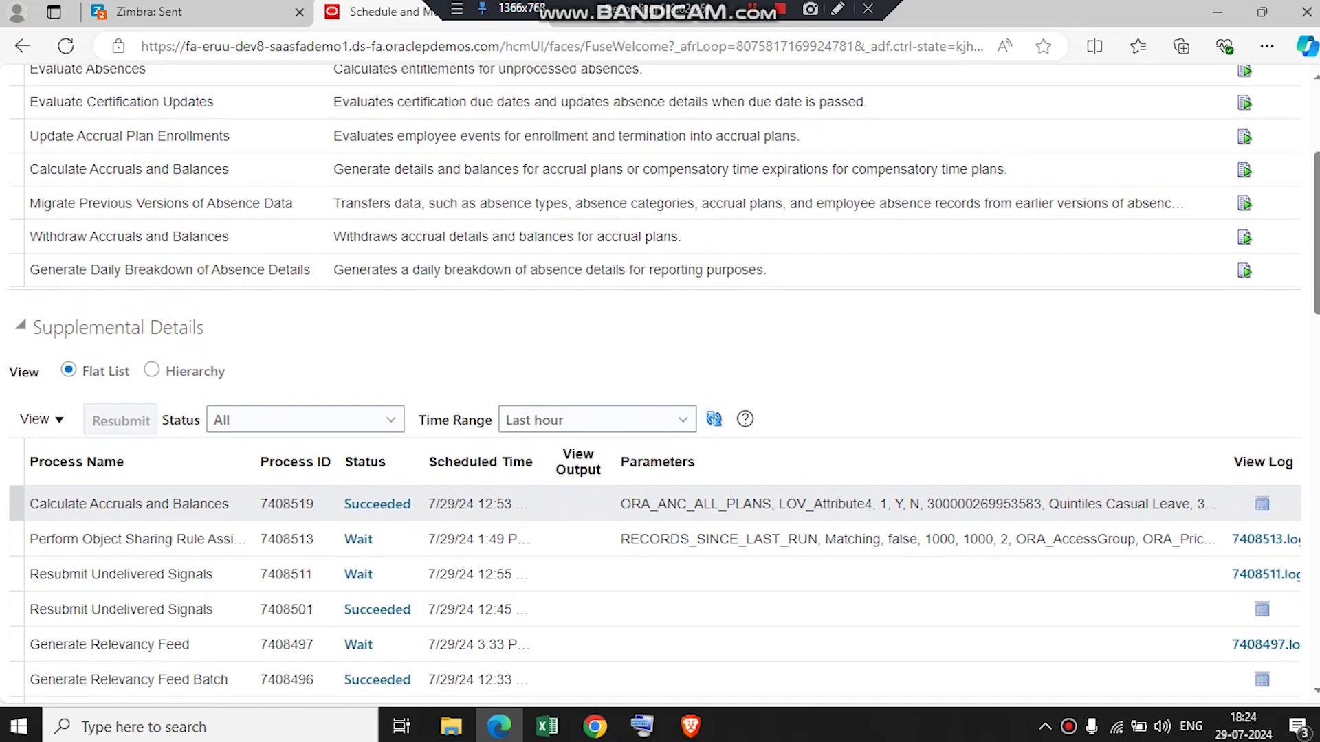
scroll(655, 385, "up", 5)
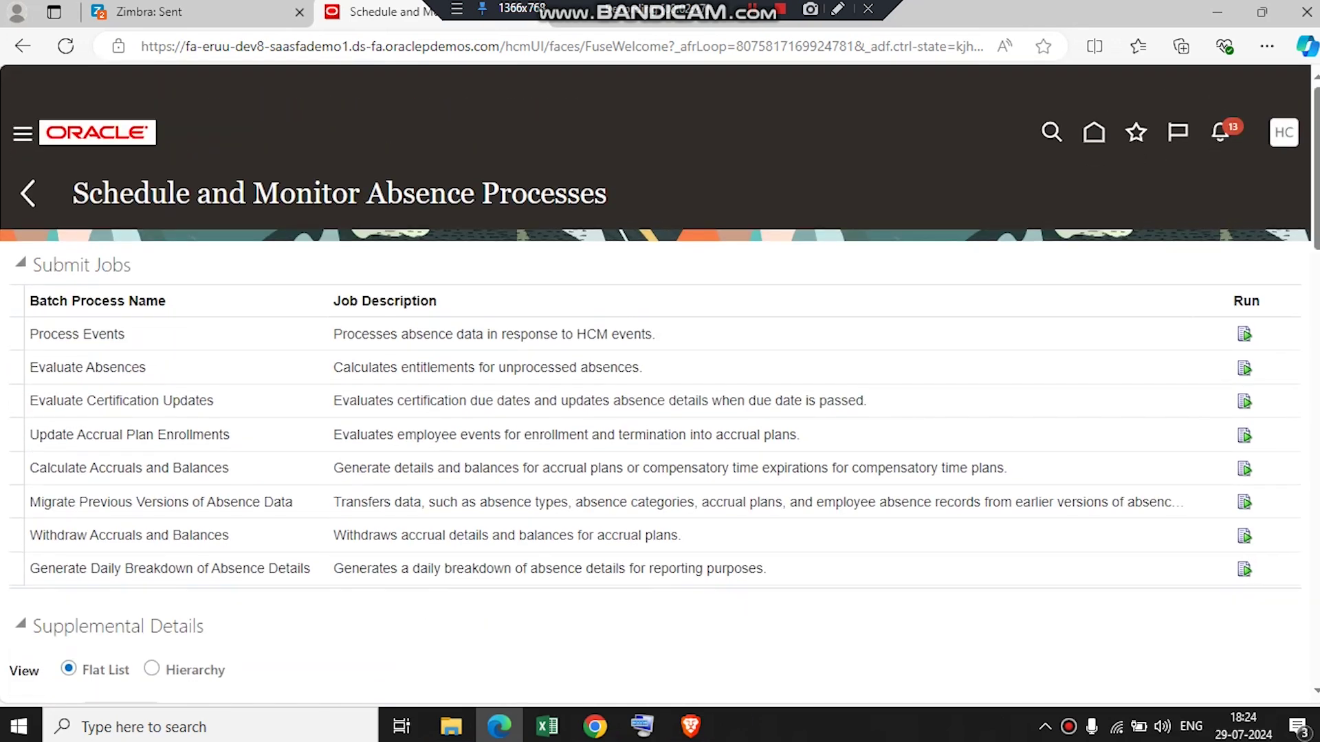